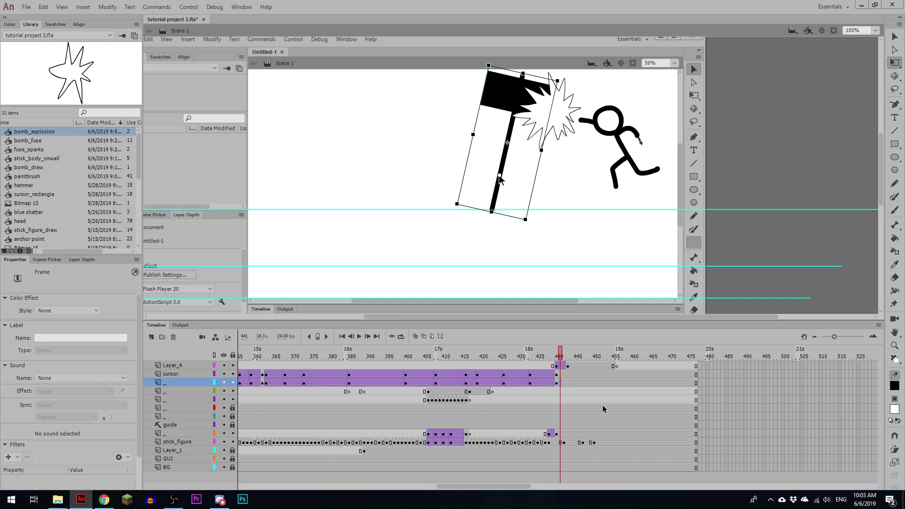
Step: Convert the hammer in frame 441 into a graphic symbol named hammer_exploded
{"action": "key", "text": "ctrl+="}
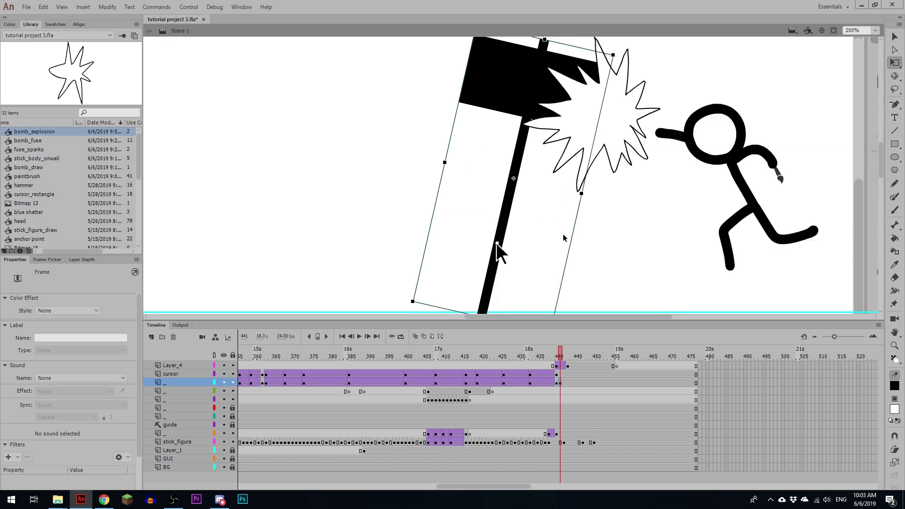
{"action": "left_click", "coordinate": [499, 168]}
{"action": "key", "text": "F8"}
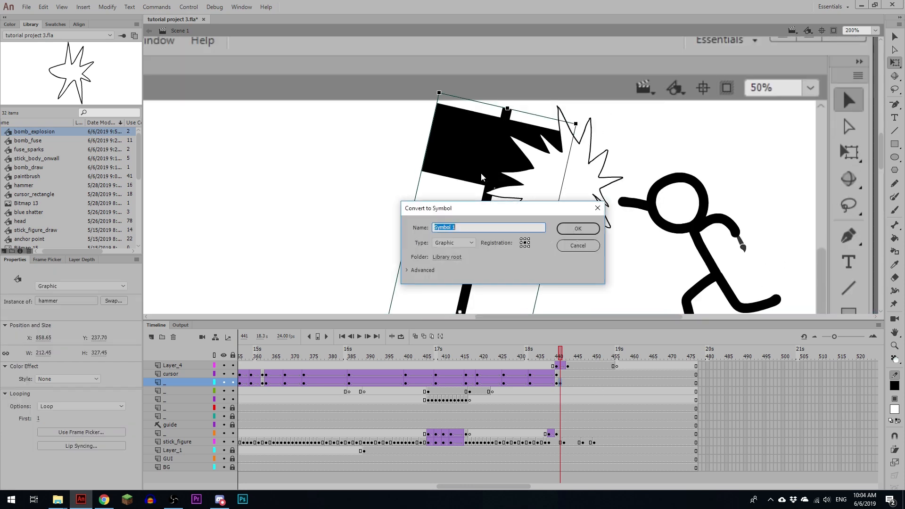
{"action": "type", "text": "hammer_exploded"}
{"action": "key", "text": "Return"}
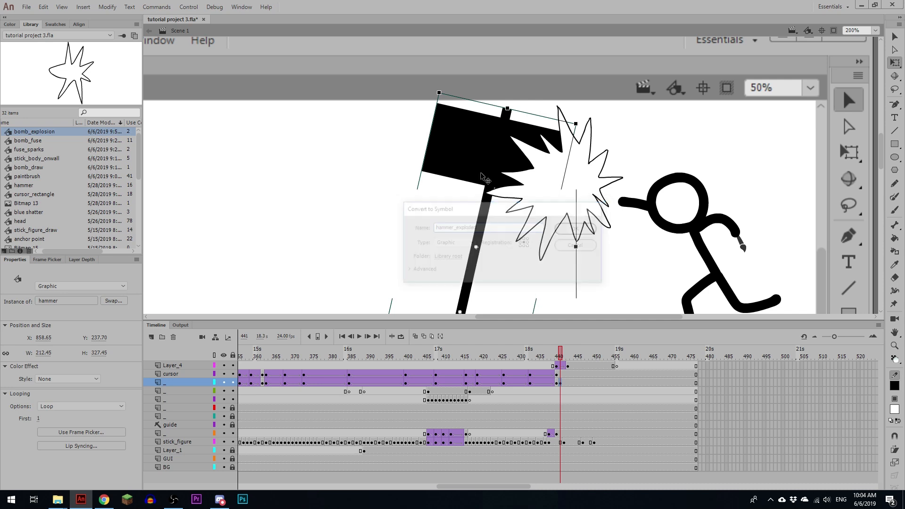
Step: Open the hammer_exploded symbol for editing and break the hammer inside it apart into a raw shape
{"action": "double_click", "coordinate": [487, 177]}
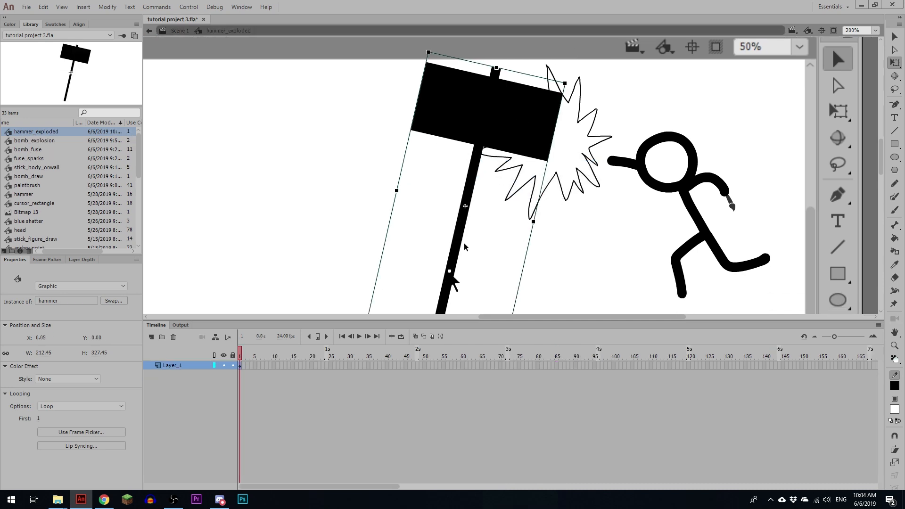
{"action": "key", "text": "ctrl+b"}
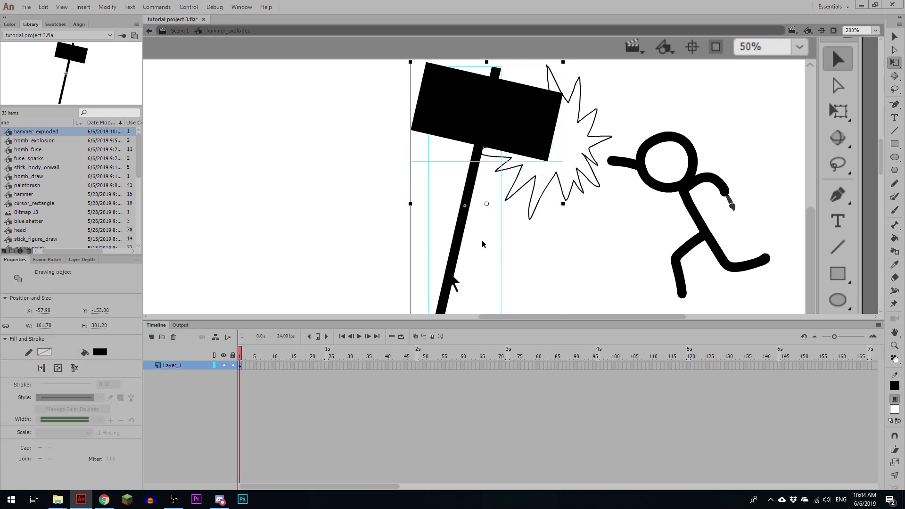
{"action": "key", "text": "ctrl+b"}
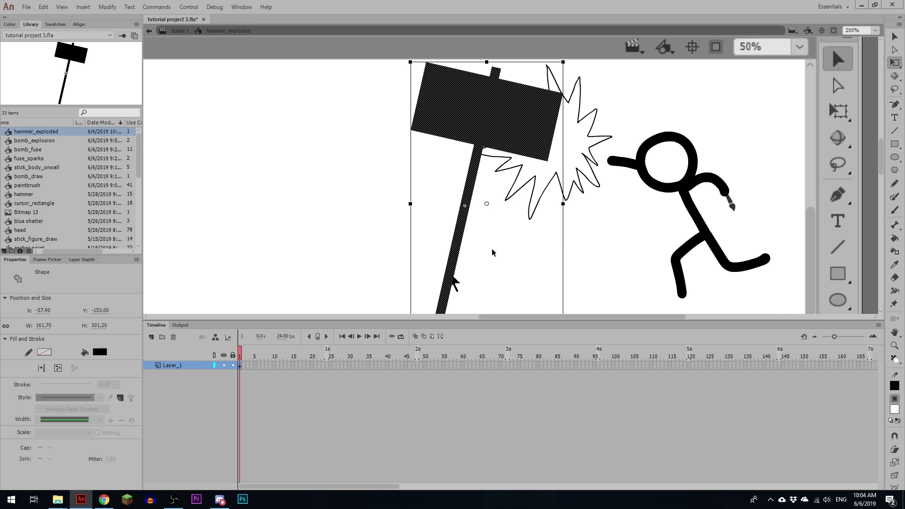
Step: Paint jagged green crack lines with a 1.00 stroke across the hammer's head and two across its handle using the Paint Brush
{"action": "key", "text": "y"}
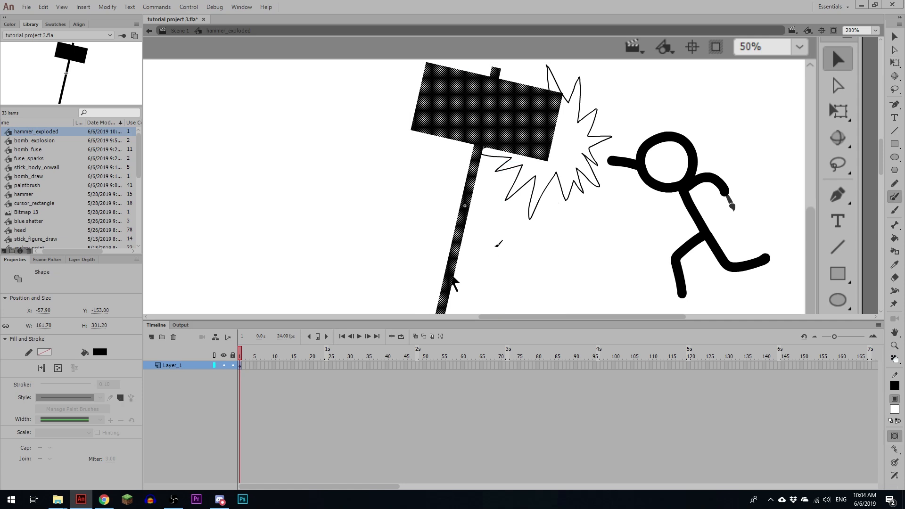
{"action": "left_click", "coordinate": [497, 252]}
{"action": "key", "text": "space"}
{"action": "mouse_move", "coordinate": [580, 143]}
{"action": "left_mouse_down"}
{"action": "mouse_move", "coordinate": [578, 100]}
{"action": "mouse_move", "coordinate": [562, 164]}
{"action": "mouse_move", "coordinate": [507, 120]}
{"action": "mouse_move", "coordinate": [510, 100]}
{"action": "left_mouse_up"}
{"action": "mouse_move", "coordinate": [487, 173]}
{"action": "left_mouse_down"}
{"action": "mouse_move", "coordinate": [496, 160]}
{"action": "mouse_move", "coordinate": [539, 154]}
{"action": "mouse_move", "coordinate": [481, 141]}
{"action": "mouse_move", "coordinate": [427, 82]}
{"action": "left_mouse_up"}
{"action": "left_click_drag", "start_coordinate": [455, 124], "coordinate": [410, 165]}
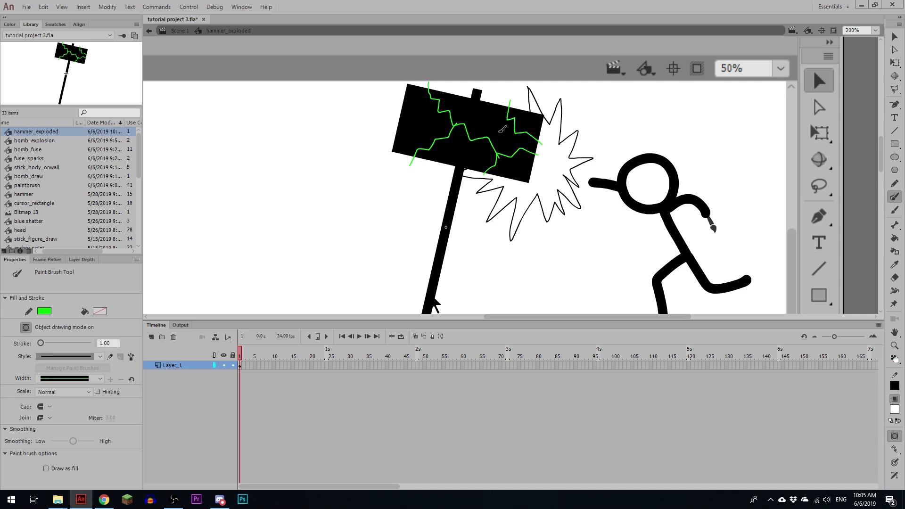
{"action": "left_click_drag", "start_coordinate": [485, 139], "coordinate": [488, 89]}
{"action": "left_click_drag", "start_coordinate": [467, 181], "coordinate": [446, 185]}
{"action": "left_click_drag", "start_coordinate": [508, 230], "coordinate": [485, 181]}
{"action": "mouse_move", "coordinate": [413, 174]}
{"action": "left_mouse_down"}
{"action": "mouse_move", "coordinate": [438, 177]}
{"action": "mouse_move", "coordinate": [426, 181]}
{"action": "mouse_move", "coordinate": [430, 190]}
{"action": "left_mouse_up"}
{"action": "key", "text": "ctrl+z"}
{"action": "key", "text": "ctrl+z"}
{"action": "left_click_drag", "start_coordinate": [505, 141], "coordinate": [469, 177]}
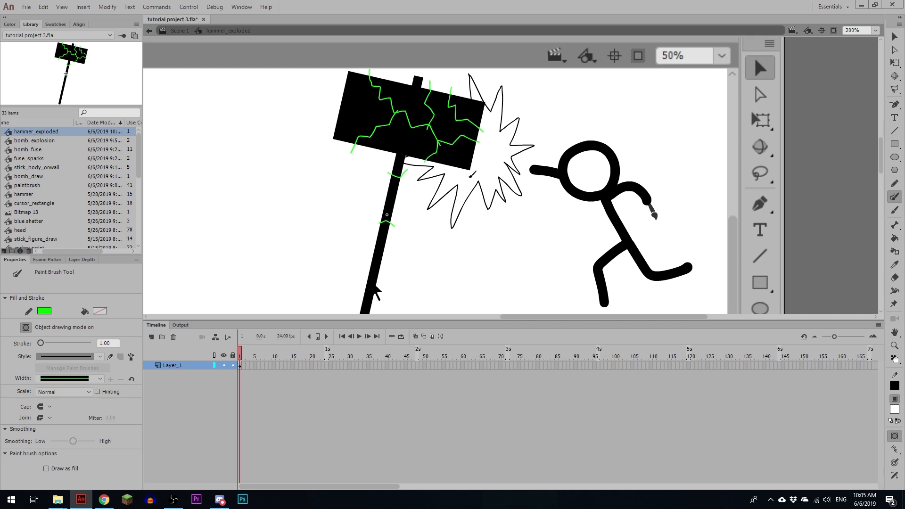
{"action": "left_click_drag", "start_coordinate": [436, 103], "coordinate": [430, 128]}
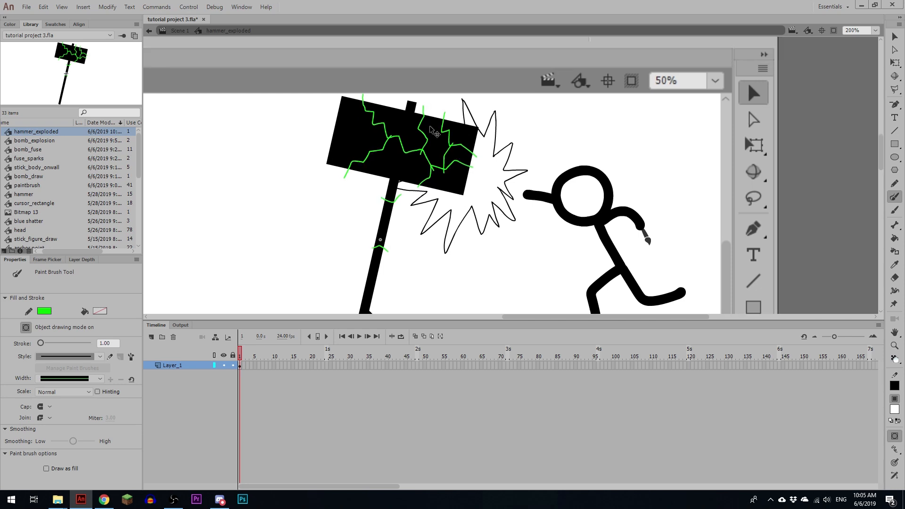
Step: Break the green crack lines apart so they divide the black hammer shape into separate pieces
{"action": "left_click", "coordinate": [467, 141], "text": "ctrl"}
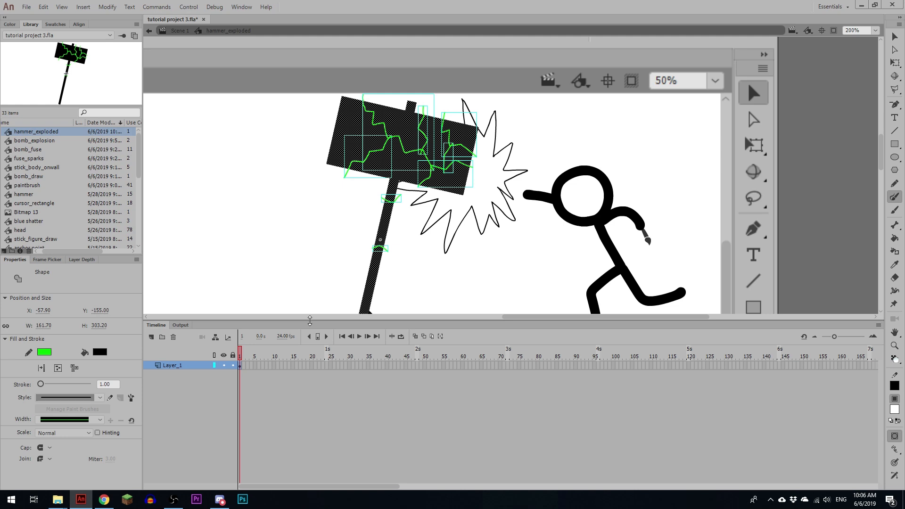
{"action": "left_click", "coordinate": [74, 368]}
{"action": "left_click", "coordinate": [428, 228], "text": "ctrl"}
Step: Convert the leftmost piece of the hammer's head into a graphic symbol named hammerpiece1
{"action": "left_click", "coordinate": [370, 142], "text": "ctrl"}
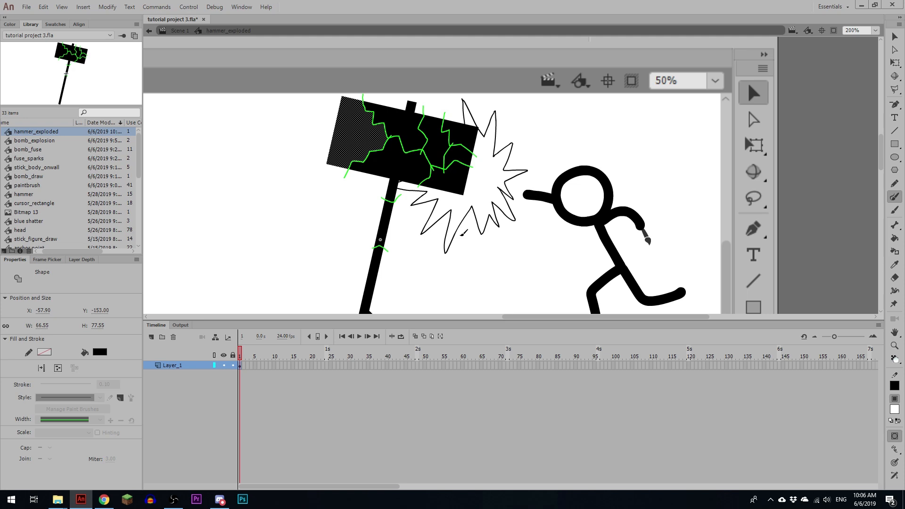
{"action": "key", "text": "F8"}
{"action": "type", "text": "hammerpiece"}
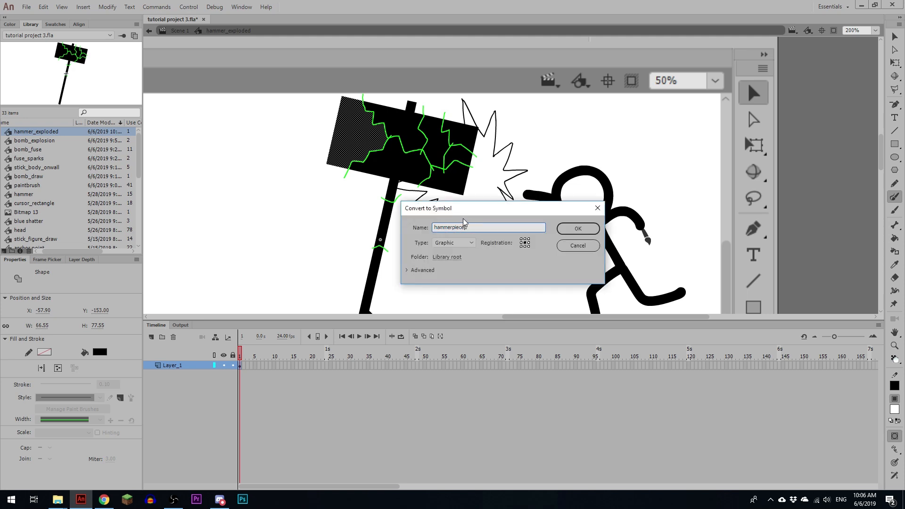
{"action": "key", "text": "ctrl+shift+Left"}
{"action": "key", "text": "Return"}
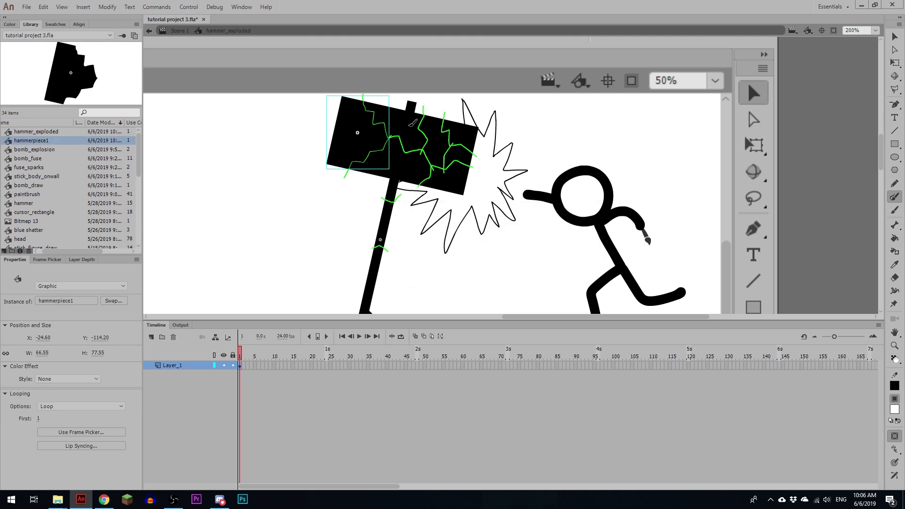
Step: Convert the head's upper middle piece into graphic symbol hammerpiece2 and the lower middle piece with the handle stub into hammerpiece3
{"action": "left_click", "coordinate": [417, 135], "text": "ctrl"}
{"action": "key", "text": "F8"}
{"action": "key", "text": "End"}
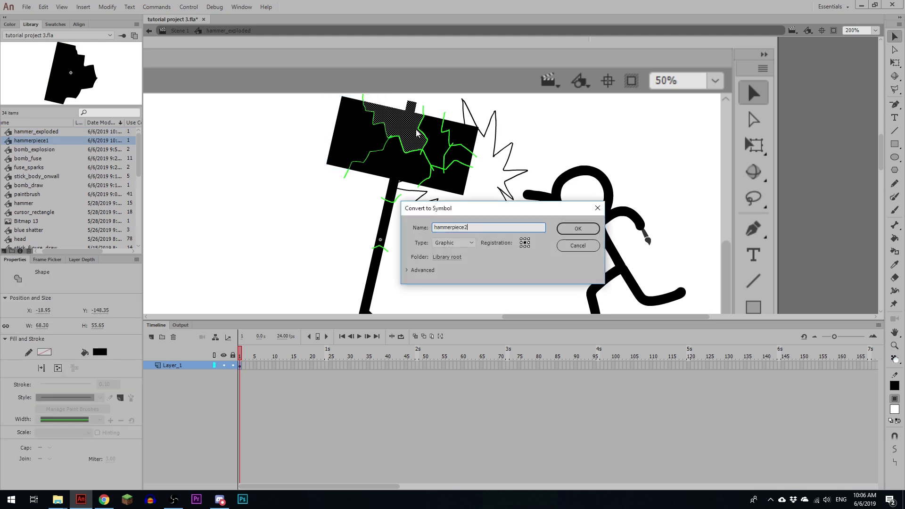
{"action": "key", "text": "Return"}
{"action": "left_click", "coordinate": [417, 170], "text": "ctrl"}
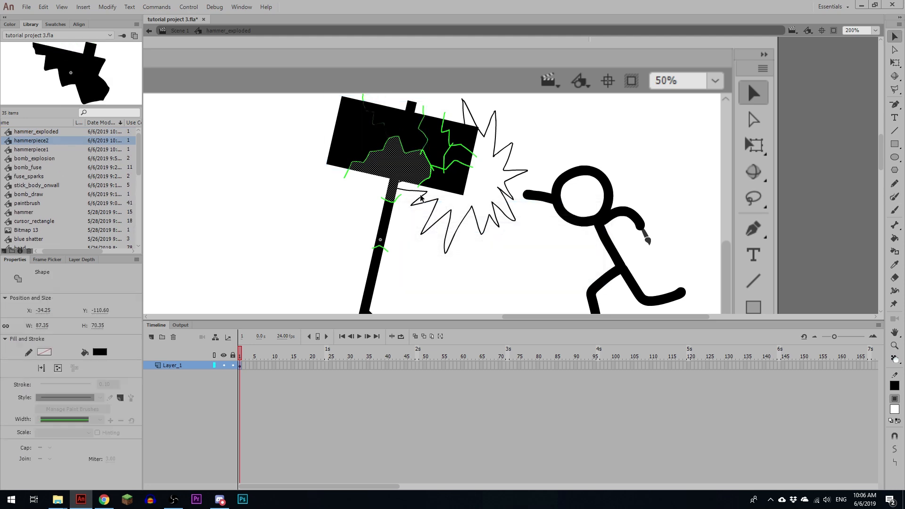
{"action": "key", "text": "F8"}
{"action": "key", "text": "Return"}
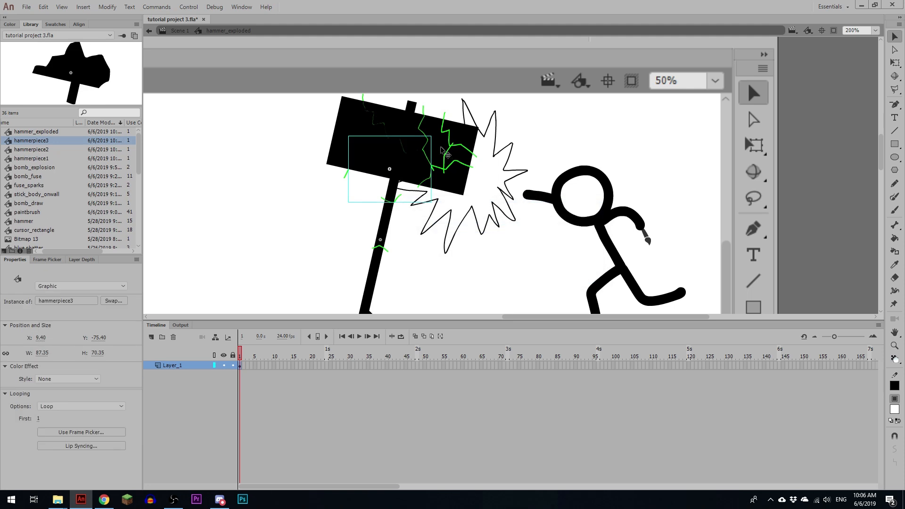
Step: Convert the head's narrow piece right of centre into graphic symbol hammerpiece4 and its lower right corner piece into hammerpiece5
{"action": "left_click", "coordinate": [451, 156], "text": "ctrl"}
{"action": "key", "text": "F8"}
{"action": "key", "text": "End"}
{"action": "key", "text": "Return"}
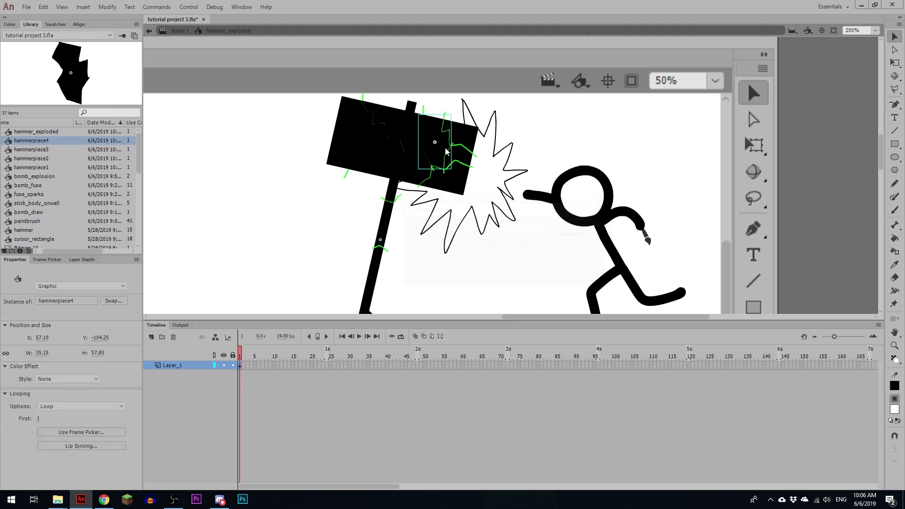
{"action": "left_click", "coordinate": [462, 187], "text": "ctrl"}
{"action": "key", "text": "F8"}
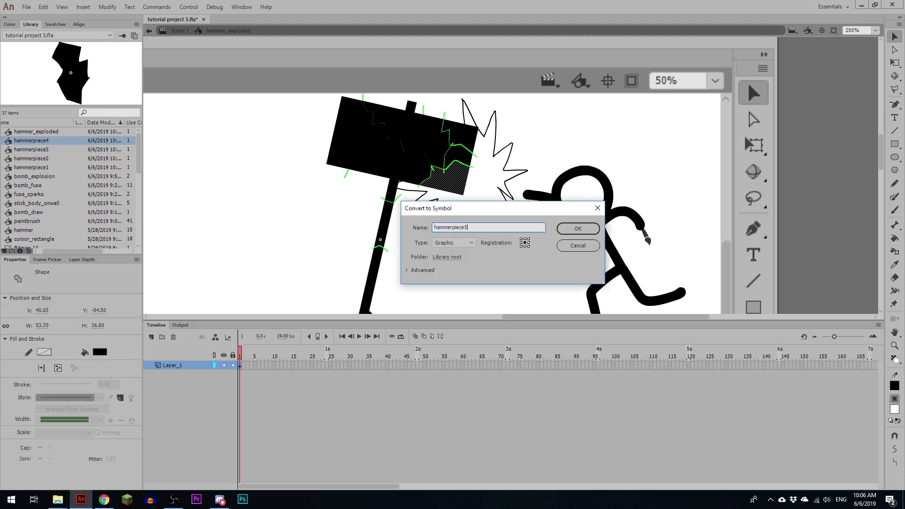
{"action": "key", "text": "Return"}
{"action": "left_click", "coordinate": [466, 161], "text": "ctrl"}
{"action": "key", "text": "F8"}
{"action": "key", "text": "Return"}
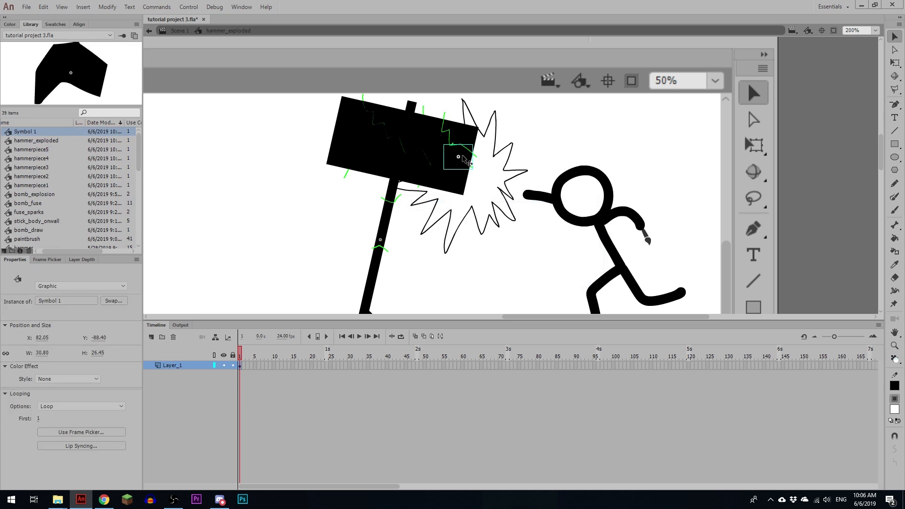
{"action": "key", "text": "ctrl+z"}
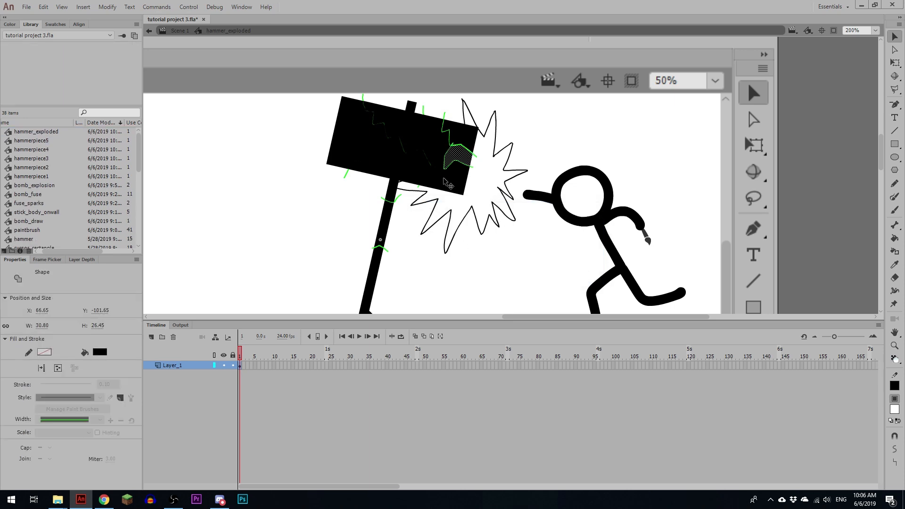
Step: Convert the small piece at the middle of the head's right edge into a graphic symbol named hammerpiece6
{"action": "key", "text": "F8"}
{"action": "type", "text": "hammerpiece6"}
{"action": "key", "text": "Return"}
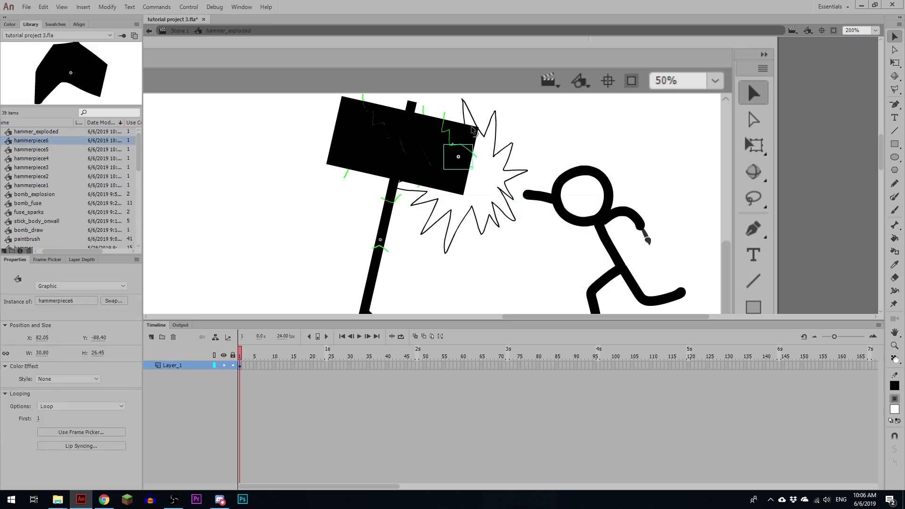
Step: Convert the upper right corner piece of the hammer's head into a graphic symbol named hammerpiece7
{"action": "left_click", "coordinate": [472, 136]}
{"action": "key", "text": "F8"}
{"action": "type", "text": "hammerpiece7"}
{"action": "key", "text": "Return"}
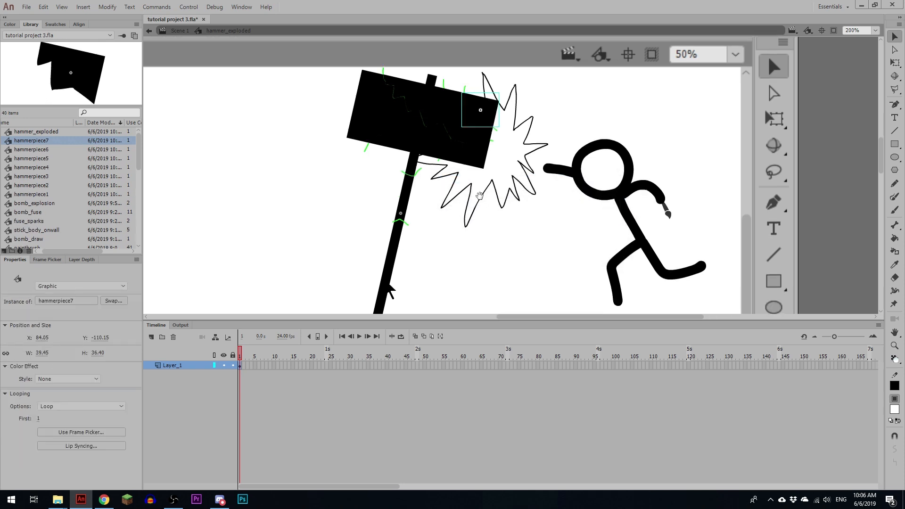
Step: Convert the handle section between the two cracks into graphic symbol hammerpiece8 and the lower handle section into hammerpiece9
{"action": "left_click", "coordinate": [384, 221]}
{"action": "key", "text": "F8"}
{"action": "type", "text": "hammerpiece8"}
{"action": "key", "text": "Return"}
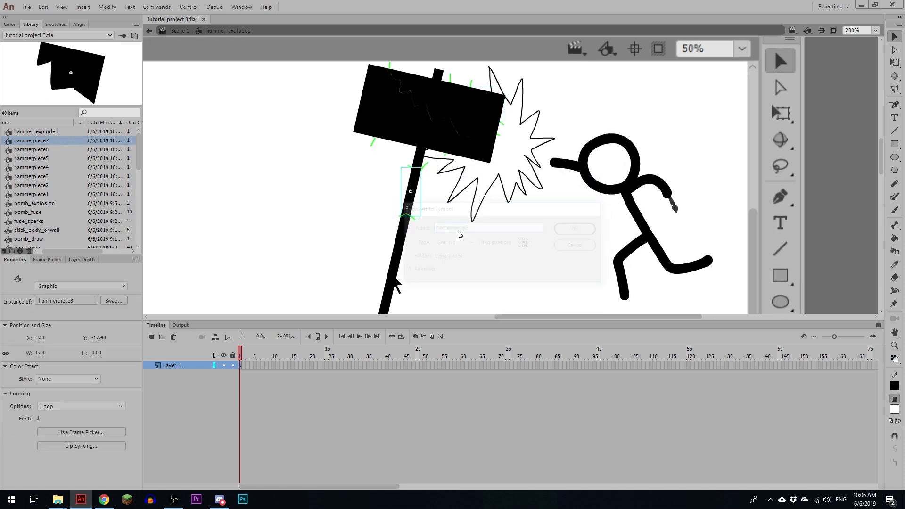
{"action": "left_click", "coordinate": [401, 257]}
{"action": "key", "text": "F8"}
{"action": "type", "text": "hammerpiece9"}
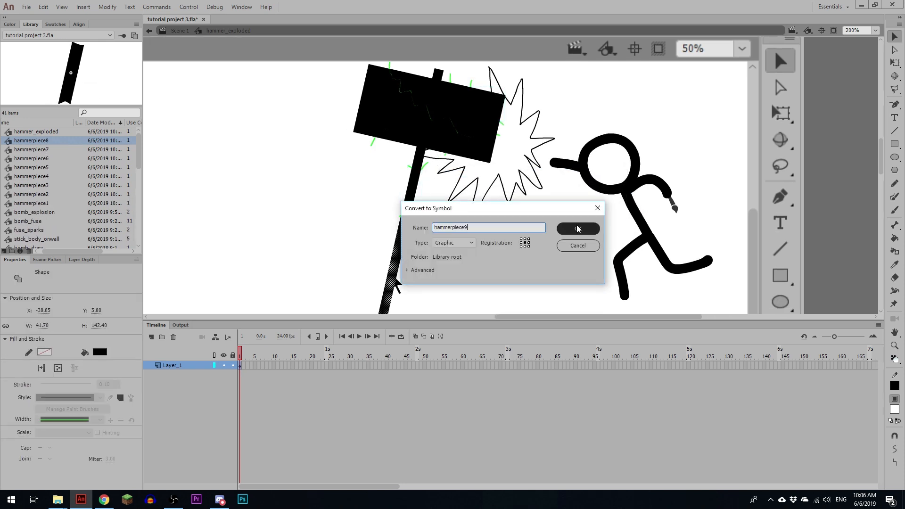
{"action": "key", "text": "Return"}
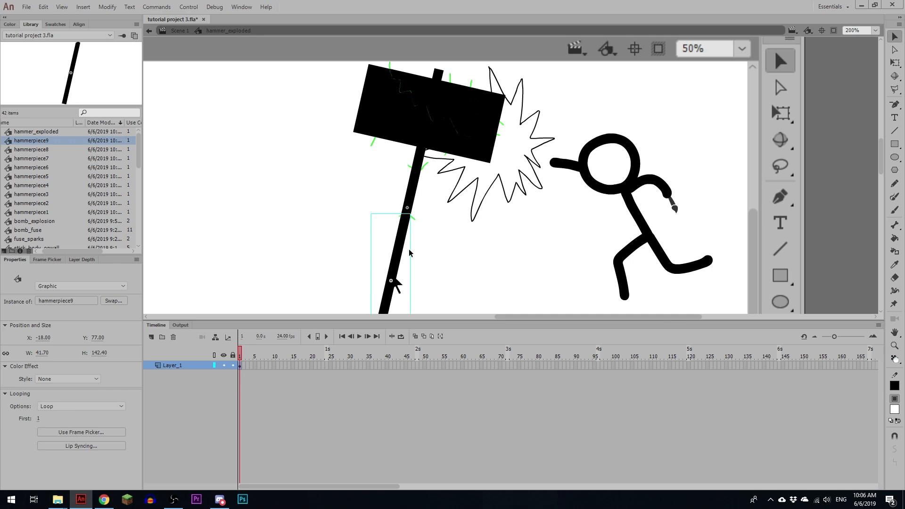
Step: Select everything except the nine hammer pieces and delete the leftover green crack lines
{"action": "key", "text": "ctrl+a"}
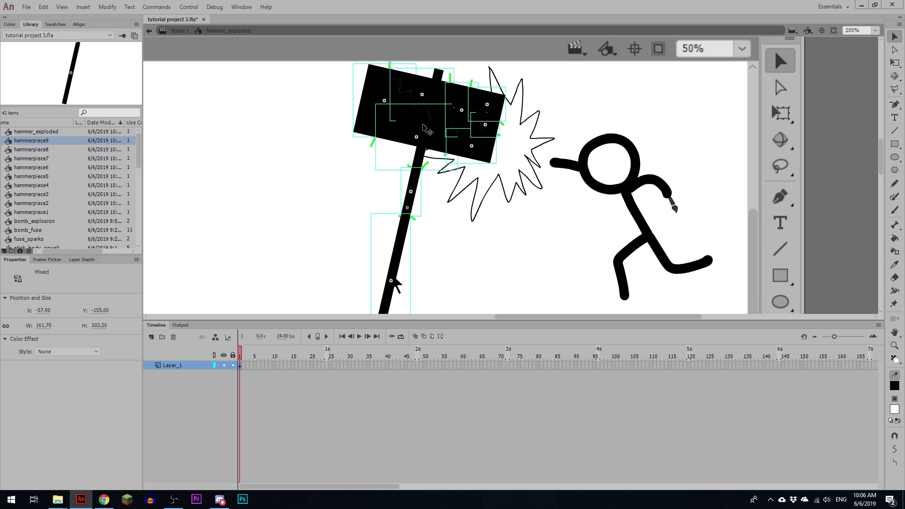
{"action": "left_click", "coordinate": [382, 94], "text": "shift"}
{"action": "left_click", "coordinate": [421, 85], "text": "shift"}
{"action": "left_click", "coordinate": [416, 128], "text": "shift"}
{"action": "left_click", "coordinate": [459, 112], "text": "shift"}
{"action": "left_click", "coordinate": [480, 106], "text": "shift"}
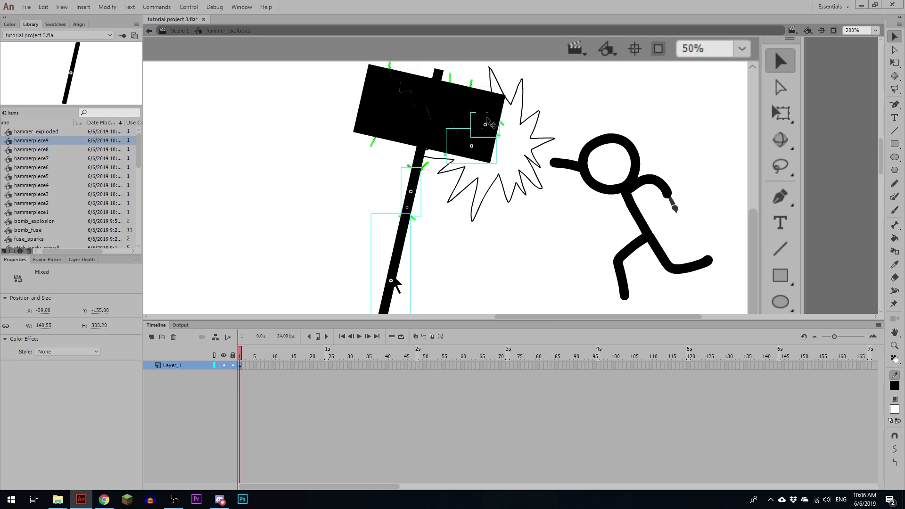
{"action": "left_click", "coordinate": [485, 120], "text": "shift"}
{"action": "left_click", "coordinate": [475, 143], "text": "shift"}
{"action": "left_click", "coordinate": [413, 189], "text": "shift"}
{"action": "left_click", "coordinate": [402, 234], "text": "shift"}
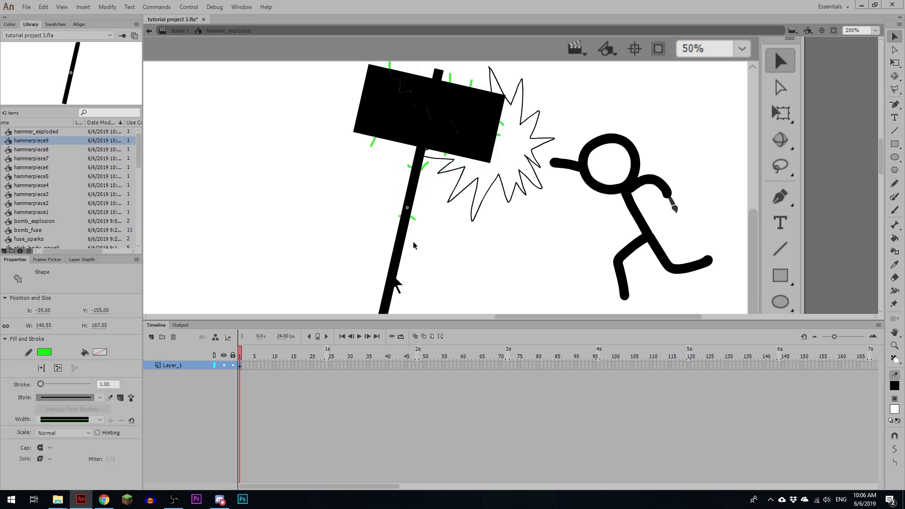
{"action": "left_click", "coordinate": [450, 220]}
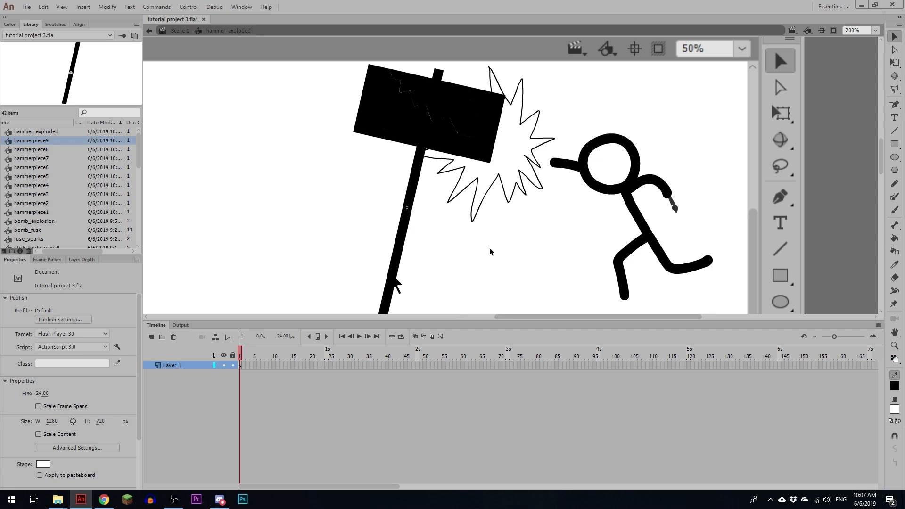
Step: Leave the hammer_exploded symbol and return to Scene 1
{"action": "left_click", "coordinate": [417, 139]}
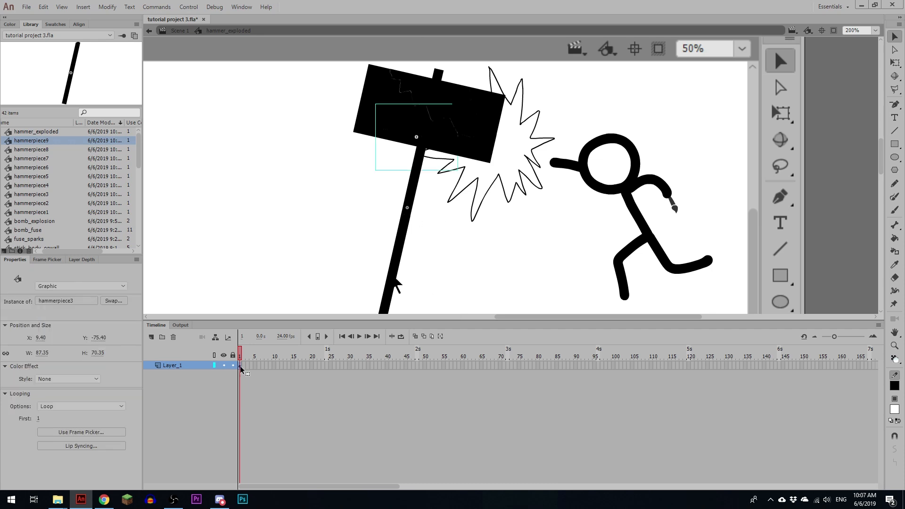
{"action": "key", "text": "ctrl+minus"}
{"action": "left_click_drag", "start_coordinate": [477, 228], "coordinate": [469, 173]}
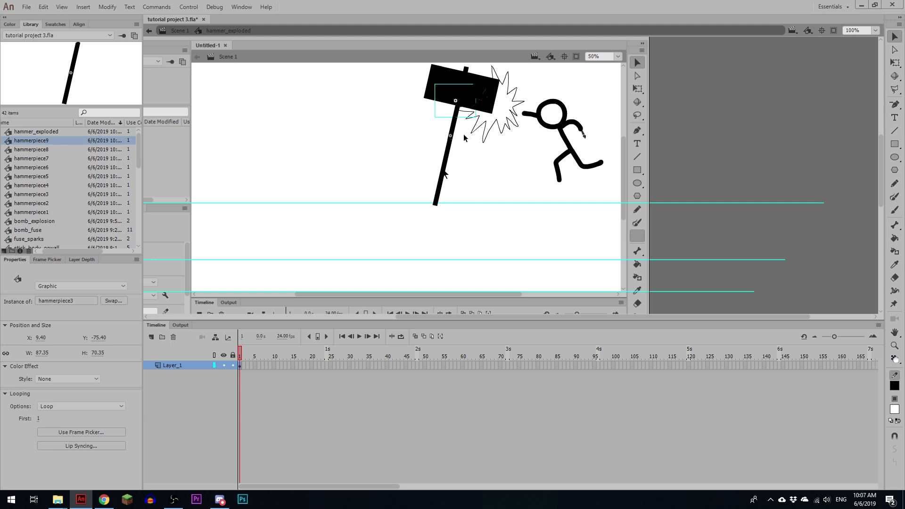
{"action": "left_click", "coordinate": [186, 34]}
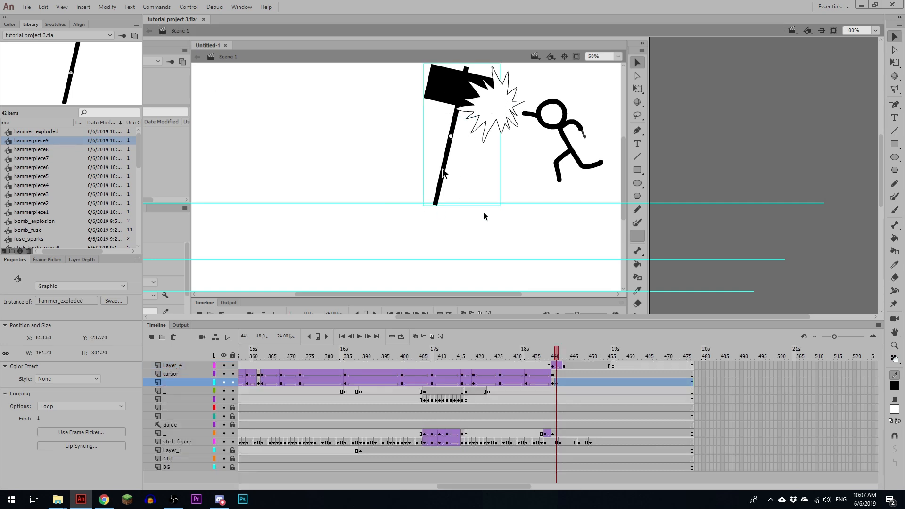
Step: Add a new layer above the GUI layer and place it inside a new layer folder
{"action": "left_click", "coordinate": [152, 339]}
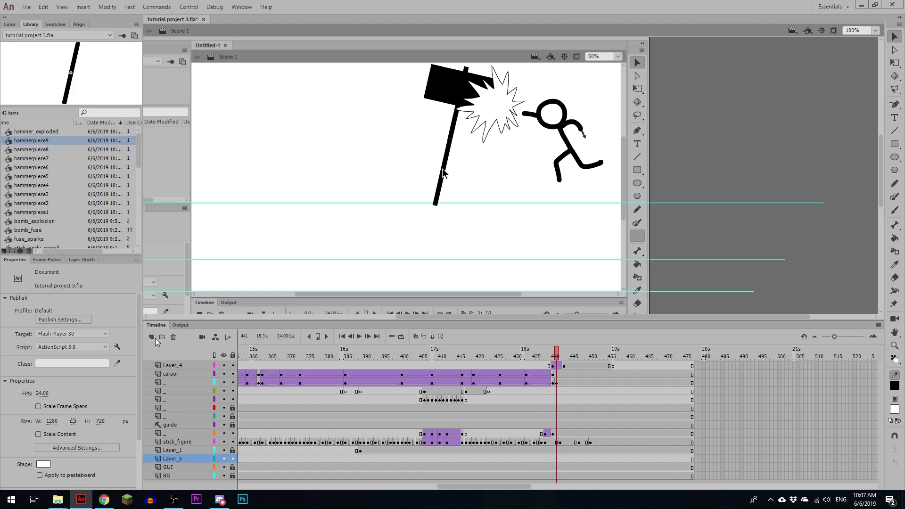
{"action": "left_click", "coordinate": [161, 337]}
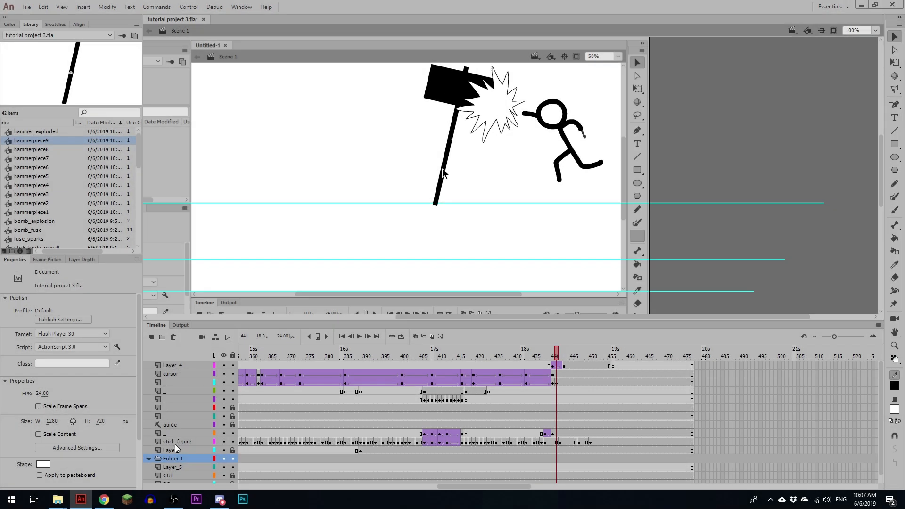
{"action": "left_click_drag", "start_coordinate": [173, 466], "coordinate": [173, 462]}
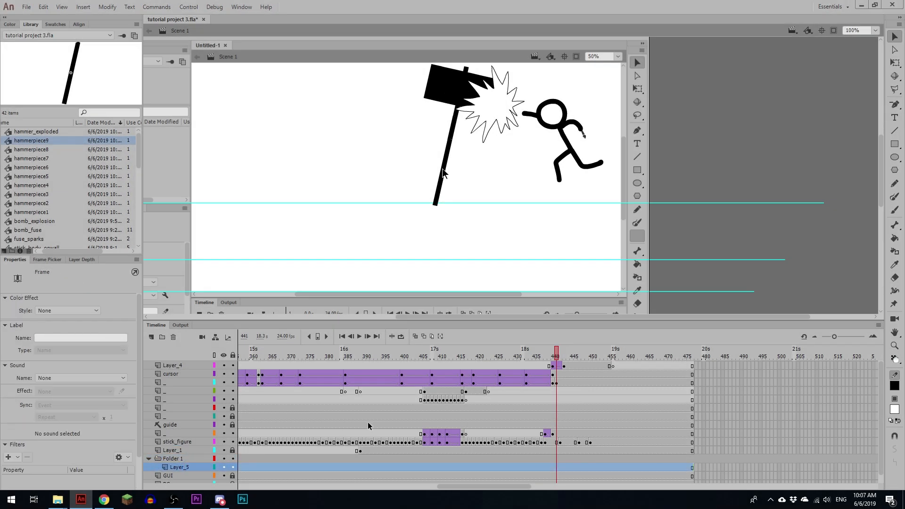
Step: Delete the hammer at frame 441 and paste the copied pieces in place in a blank keyframe on Layer_5 at that frame
{"action": "left_click", "coordinate": [557, 383]}
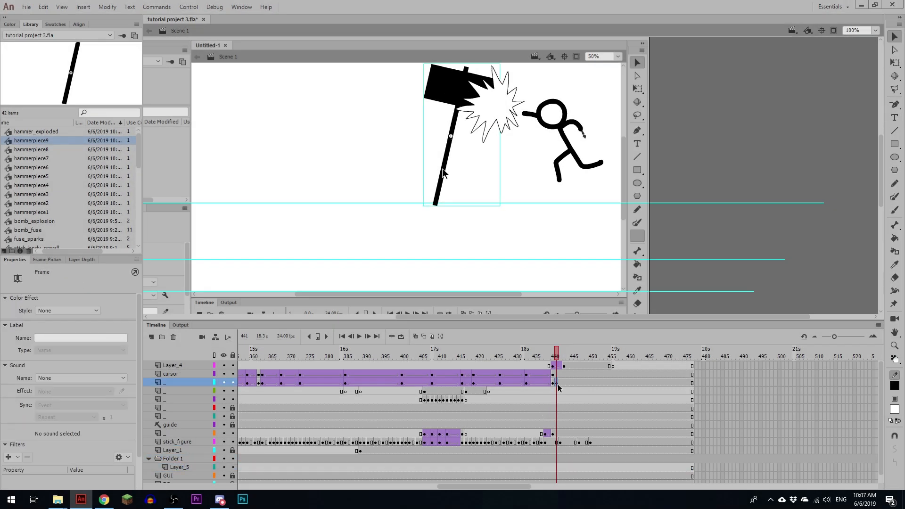
{"action": "key", "text": "Delete"}
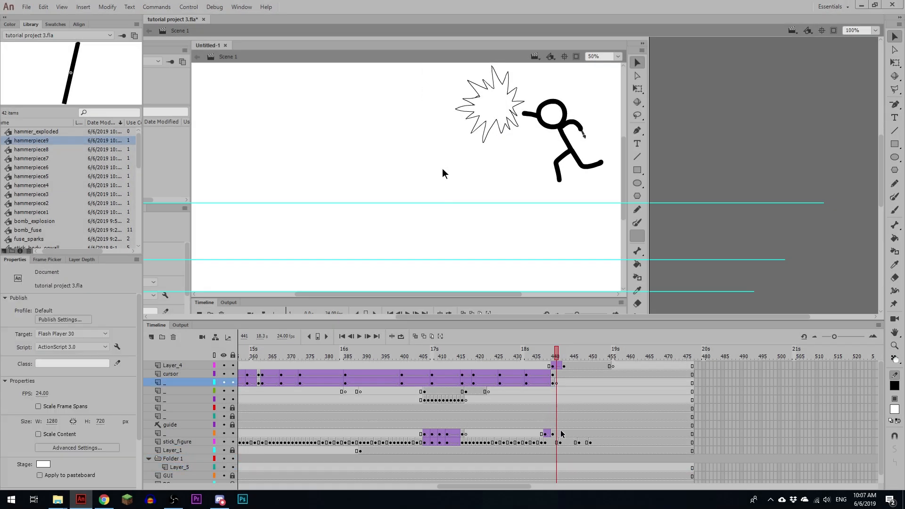
{"action": "left_click", "coordinate": [557, 467]}
{"action": "key", "text": "F7"}
{"action": "key", "text": "ctrl+shift+v"}
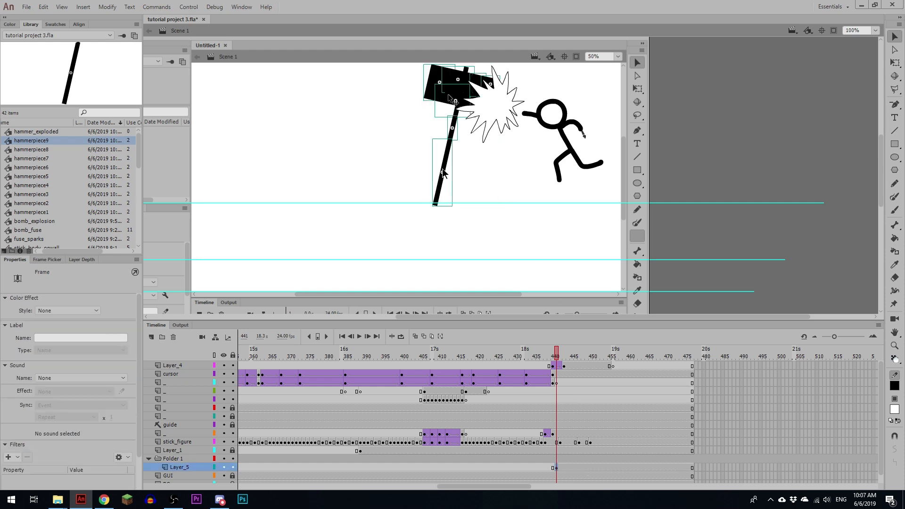
Step: Distribute the pasted hammer pieces to separate layers and delete the emptied Layer_5
{"action": "right_click", "coordinate": [442, 168]}
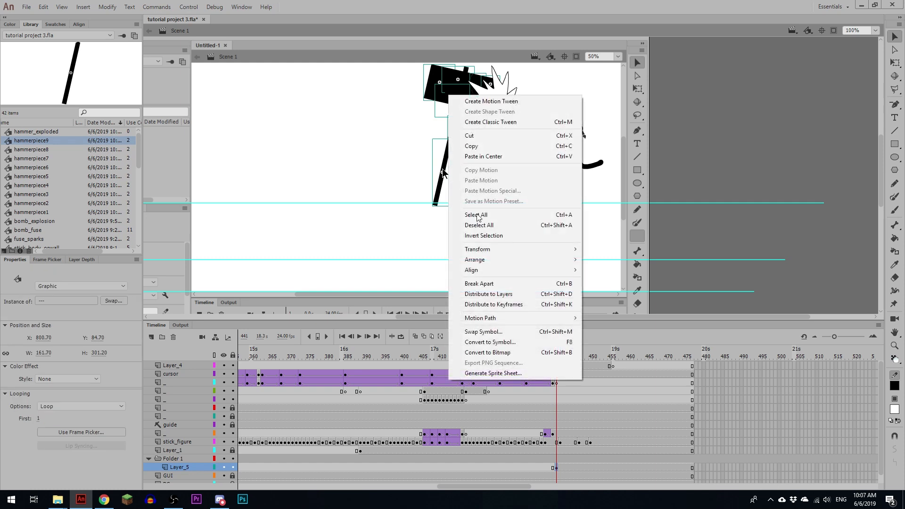
{"action": "left_click", "coordinate": [505, 294]}
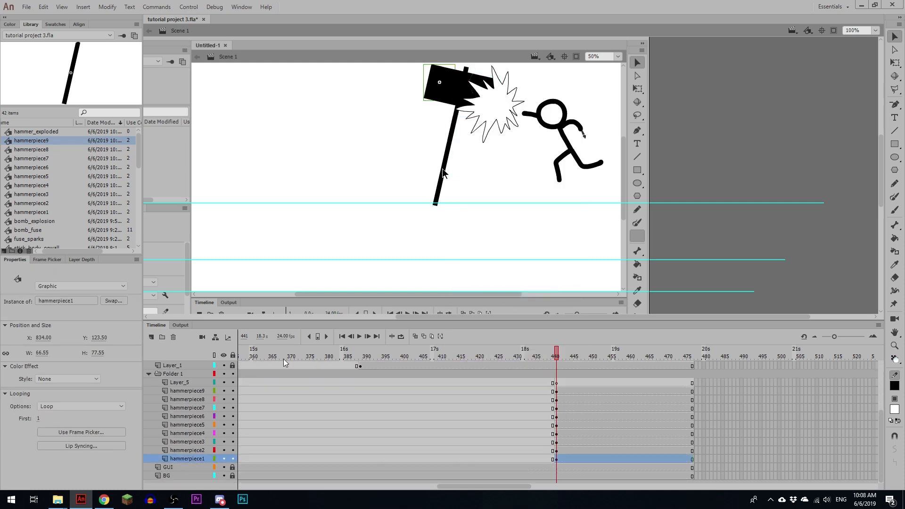
{"action": "left_click", "coordinate": [191, 383]}
{"action": "left_click", "coordinate": [173, 337]}
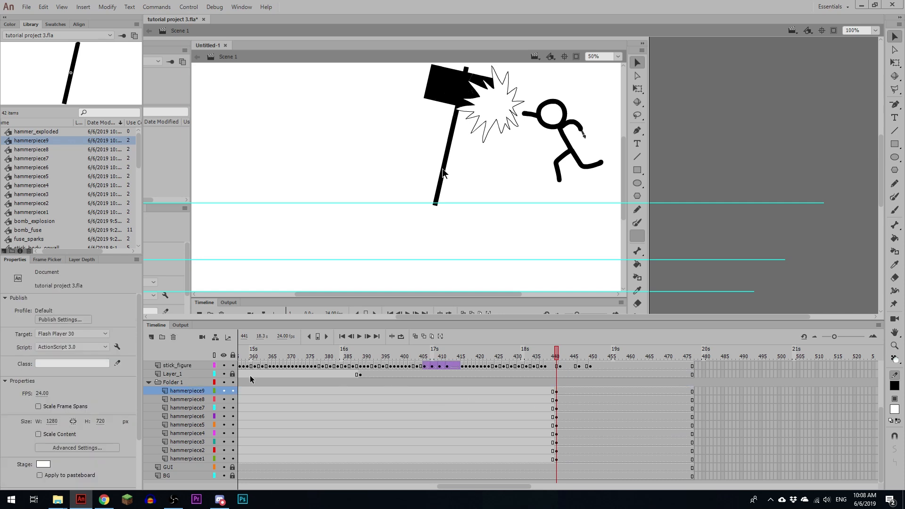
Step: Rename the folder holding the hammer piece layers as hammerpieces
{"action": "double_click", "coordinate": [175, 382]}
{"action": "type", "text": "hamm"}
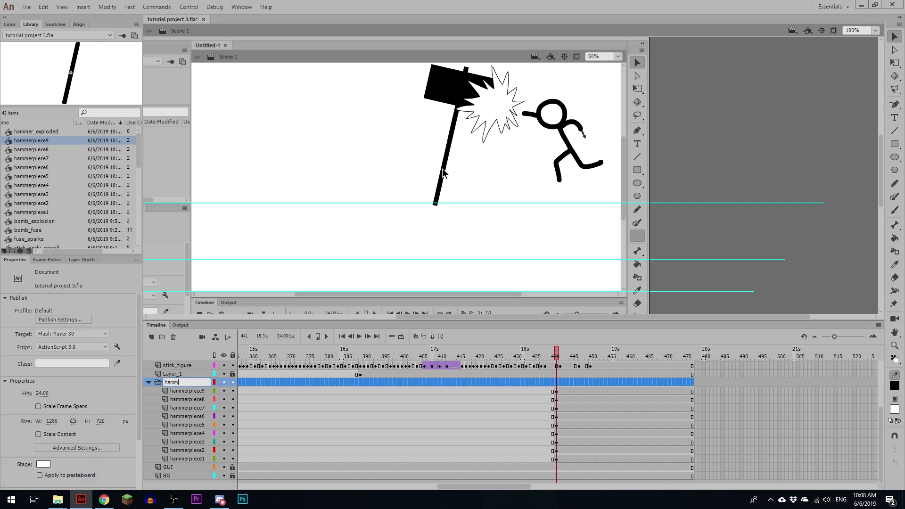
{"action": "type", "text": "erpieces"}
Step: Move the keyframes of all nine hammer piece layers one frame earlier, to frame 440
{"action": "left_click", "coordinate": [559, 392]}
{"action": "mouse_move", "coordinate": [559, 356]}
{"action": "left_mouse_down"}
{"action": "mouse_move", "coordinate": [541, 356]}
{"action": "mouse_move", "coordinate": [553, 355]}
{"action": "left_mouse_up"}
{"action": "left_click_drag", "start_coordinate": [556, 391], "coordinate": [557, 459]}
{"action": "key", "text": "shift+F6"}
{"action": "left_click_drag", "start_coordinate": [556, 423], "coordinate": [553, 423]}
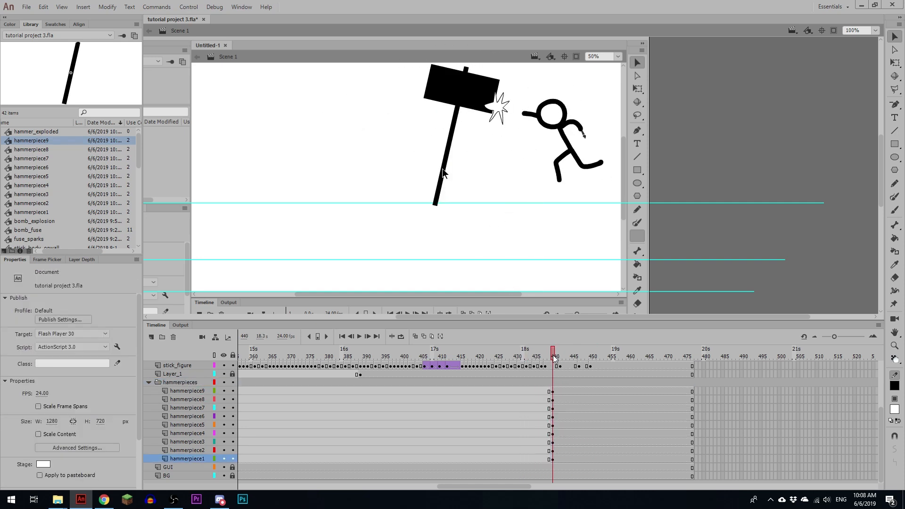
Step: Move hammerpiece9 from its own layer onto the original hammer layer at frame 440, replacing the whole hammer there
{"action": "left_click", "coordinate": [553, 390]}
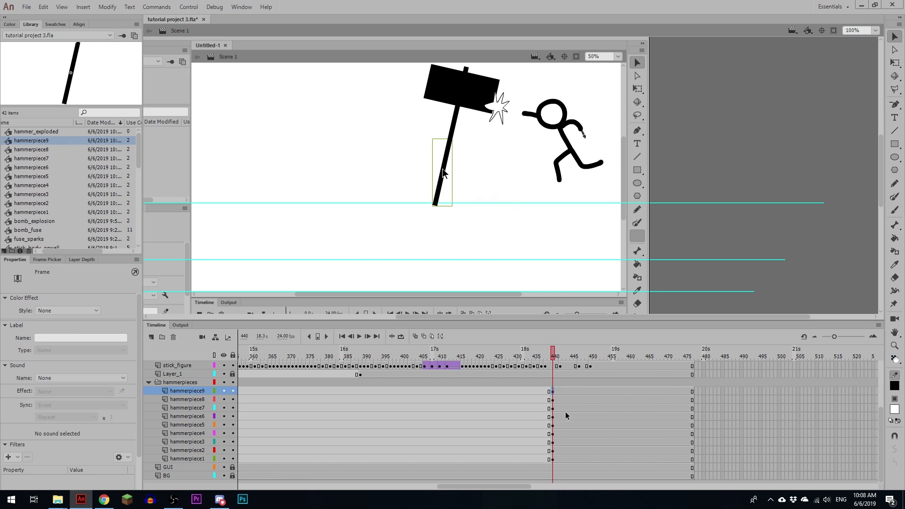
{"action": "scroll", "coordinate": [558, 410], "scroll_direction": "up", "scroll_amount": 3}
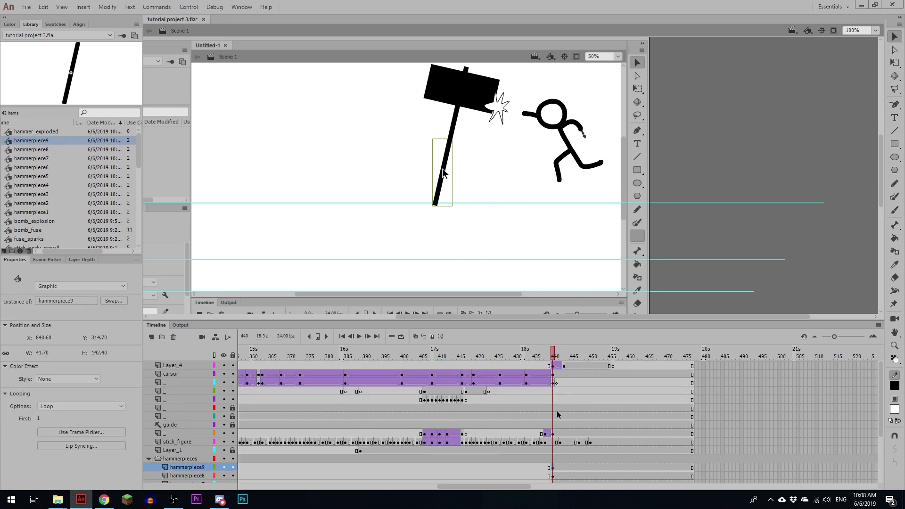
{"action": "left_click", "coordinate": [555, 384]}
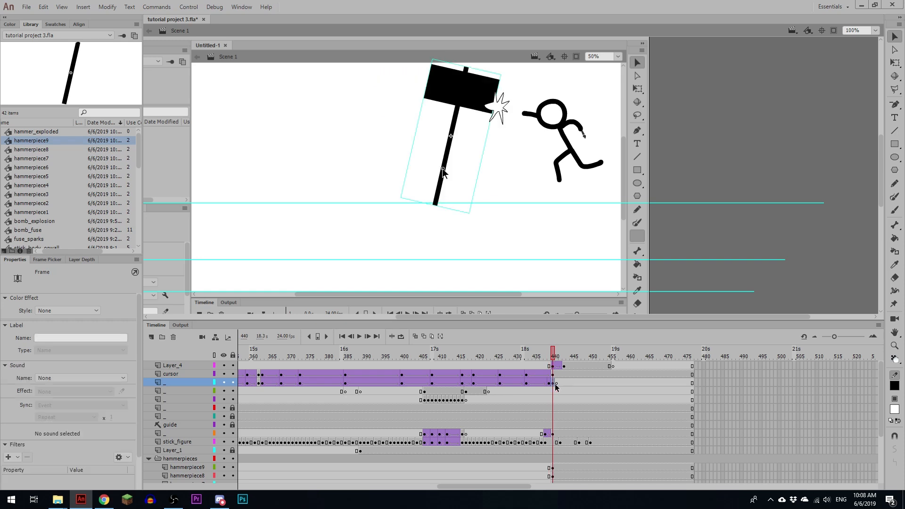
{"action": "left_click", "coordinate": [559, 385]}
{"action": "scroll", "coordinate": [549, 424], "scroll_direction": "down", "scroll_amount": 3}
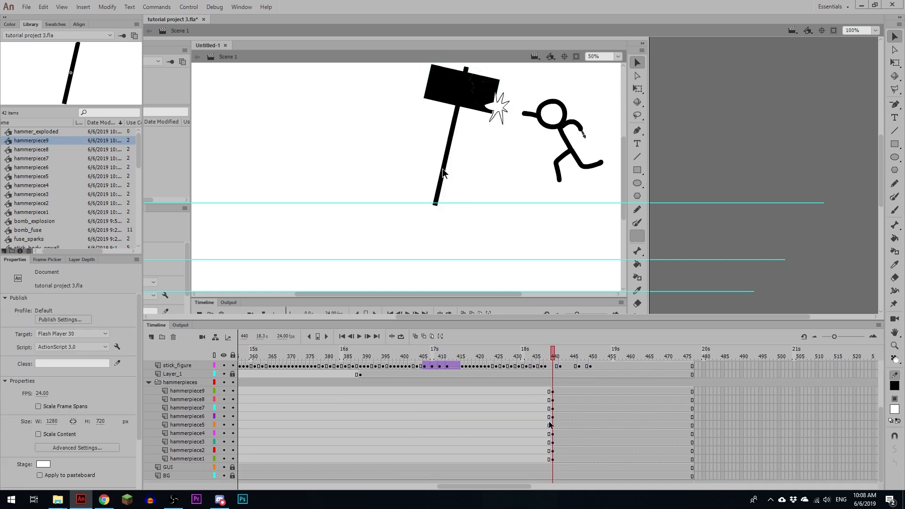
{"action": "left_click", "coordinate": [442, 169]}
{"action": "key", "text": "Delete"}
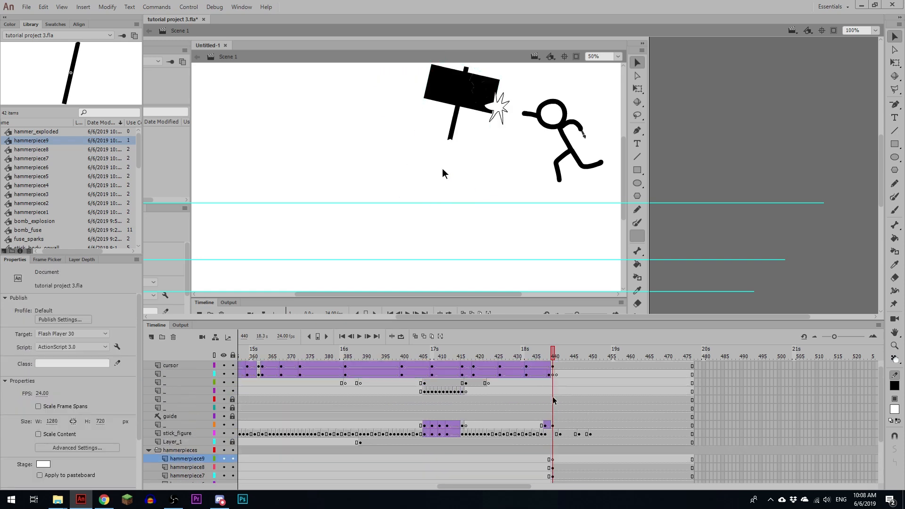
{"action": "key", "text": "ctrl+z"}
{"action": "left_click", "coordinate": [556, 382]}
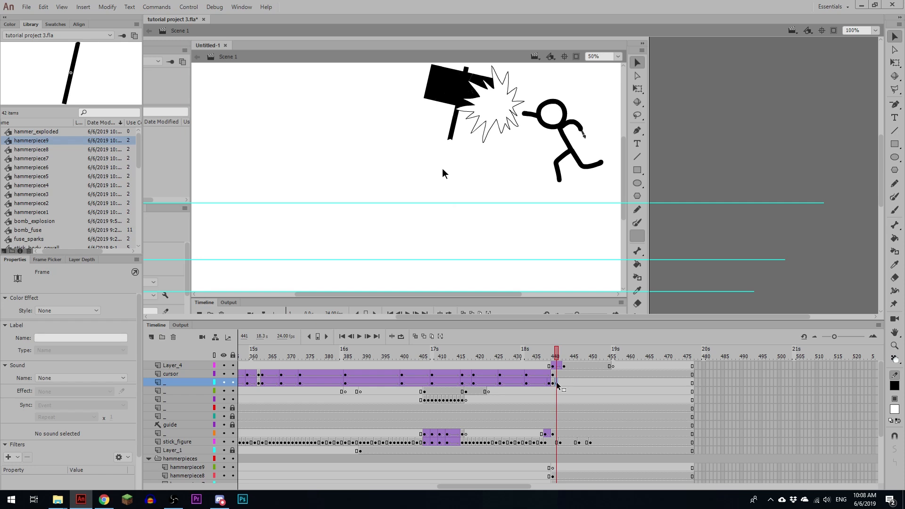
Step: Add keyframes at frame 447 on the cursor and lower handle layers and shift both objects right and slightly down
{"action": "left_click", "coordinate": [572, 381]}
{"action": "mouse_move", "coordinate": [549, 357]}
{"action": "left_mouse_down"}
{"action": "mouse_move", "coordinate": [529, 356]}
{"action": "mouse_move", "coordinate": [564, 360]}
{"action": "left_mouse_up"}
{"action": "left_click", "coordinate": [579, 380]}
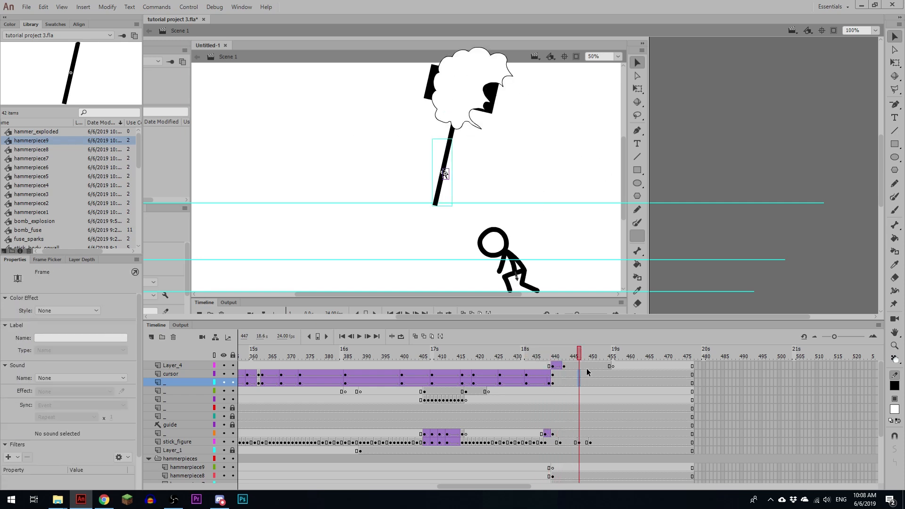
{"action": "key", "text": "F6"}
{"action": "key", "text": "q"}
{"action": "key", "text": "shift+Right"}
{"action": "key", "text": "shift+Down"}
{"action": "key", "text": "shift+Right"}
{"action": "key", "text": "shift+Right"}
{"action": "key", "text": "shift+Down"}
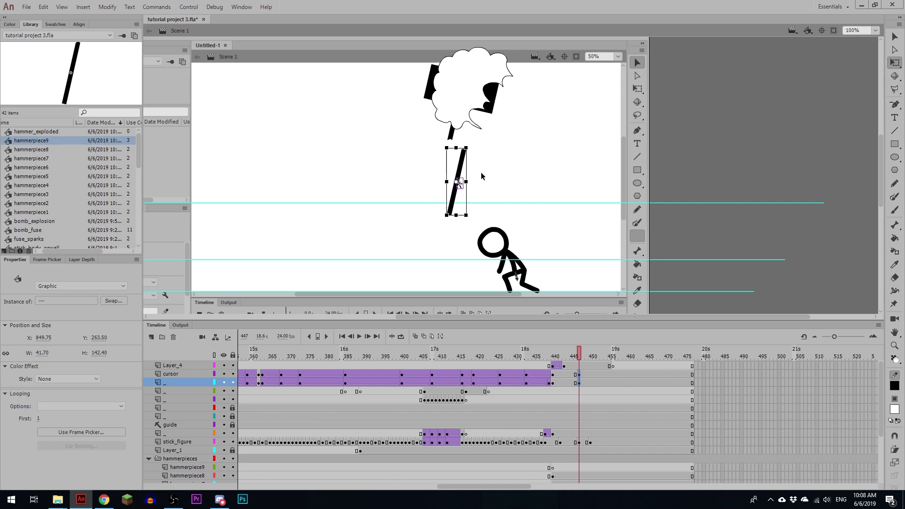
Step: Rotate the lower handle piece clockwise at frame 447, extend the classic tweens to that frame and play back the motion
{"action": "left_click", "coordinate": [480, 173]}
{"action": "left_click", "coordinate": [460, 173]}
{"action": "left_click_drag", "start_coordinate": [471, 152], "coordinate": [486, 169]}
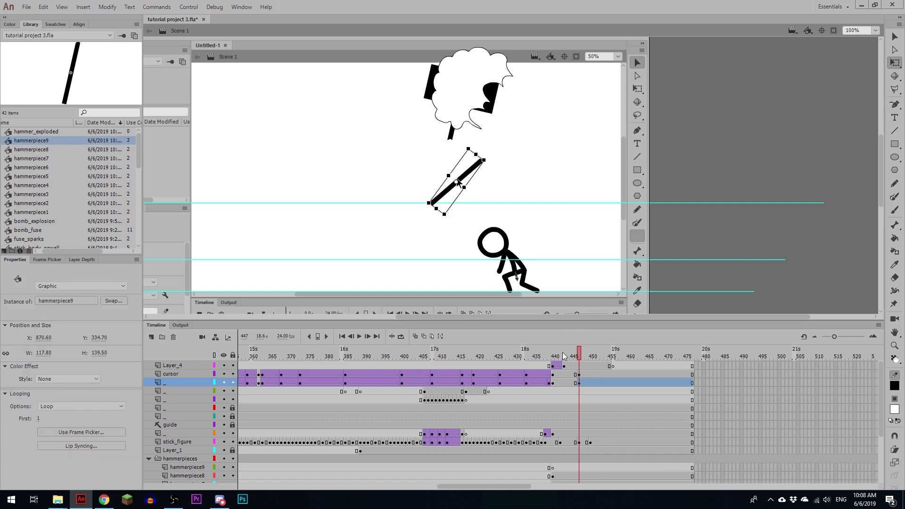
{"action": "left_click", "coordinate": [561, 380]}
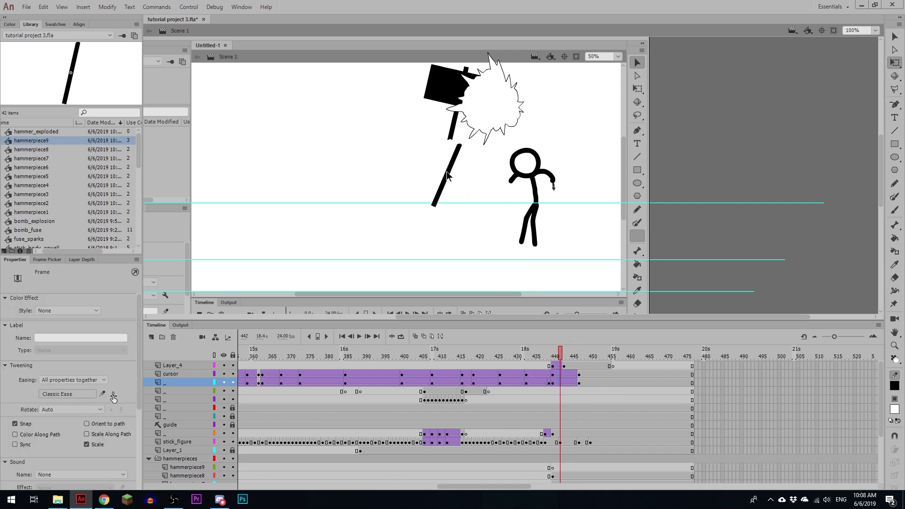
{"action": "left_click", "coordinate": [500, 375]}
{"action": "key", "text": "Return"}
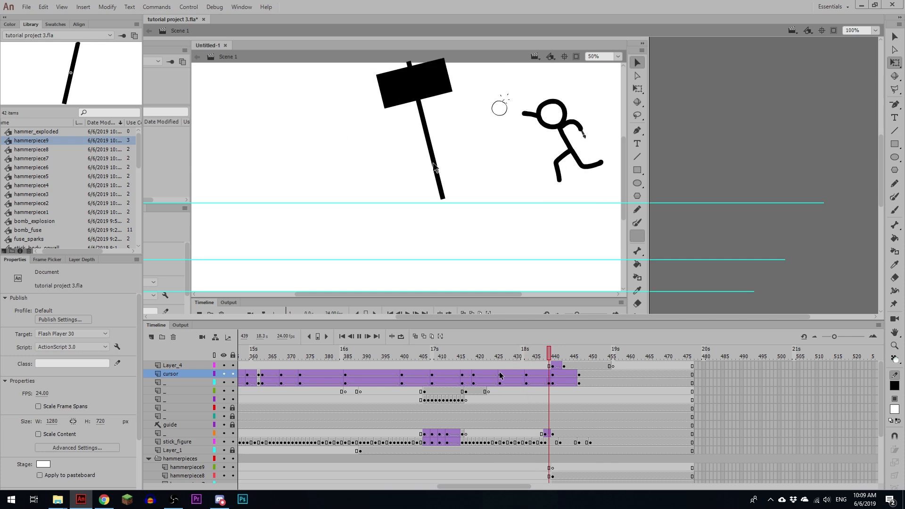
Step: Move the end keyframes of the cursor and lower handle tweens to frame 445 and play back the shortened motion
{"action": "left_click", "coordinate": [569, 373]}
{"action": "left_click_drag", "start_coordinate": [577, 375], "coordinate": [578, 382]}
{"action": "left_click_drag", "start_coordinate": [578, 382], "coordinate": [553, 356]}
{"action": "left_click", "coordinate": [543, 379]}
{"action": "key", "text": "Return"}
{"action": "left_click", "coordinate": [560, 375]}
{"action": "scroll", "coordinate": [574, 382], "scroll_direction": "down", "scroll_amount": 3}
{"action": "scroll", "coordinate": [549, 426], "scroll_direction": "up", "scroll_amount": 3}
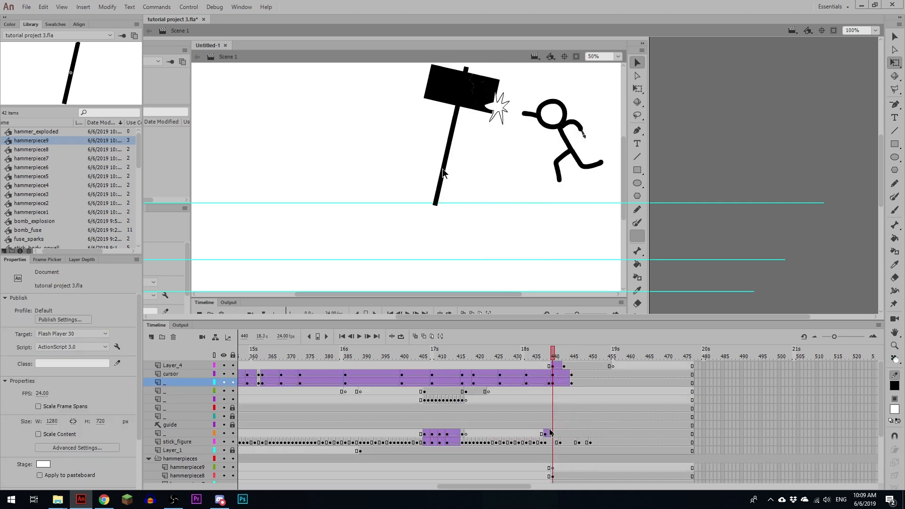
Step: Display the explosion on Layer_4 as outlines and go to frame 441
{"action": "left_click", "coordinate": [214, 365]}
{"action": "scroll", "coordinate": [513, 423], "scroll_direction": "down", "scroll_amount": 3}
{"action": "key", "text": "period"}
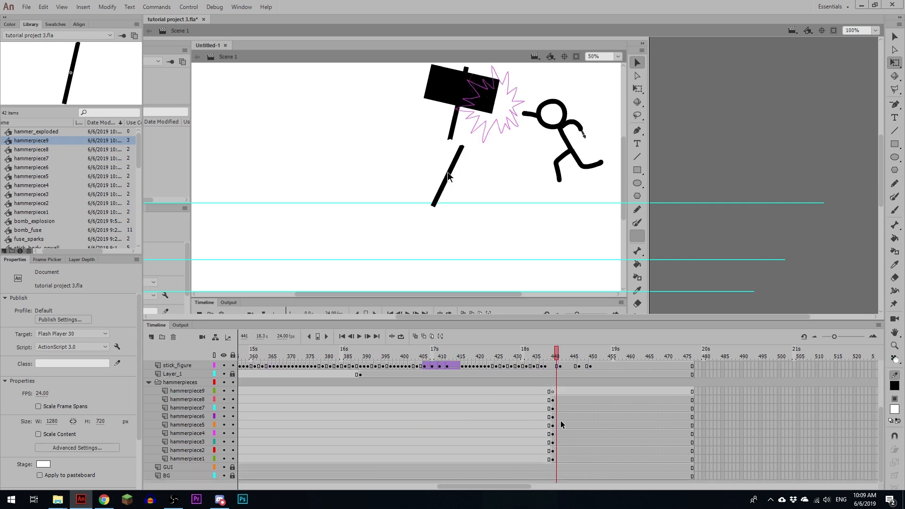
Step: Paint four green trajectory arcs curving leftward from the explosion on the hammerpiece9 layer, and lock that layer
{"action": "left_click", "coordinate": [555, 392]}
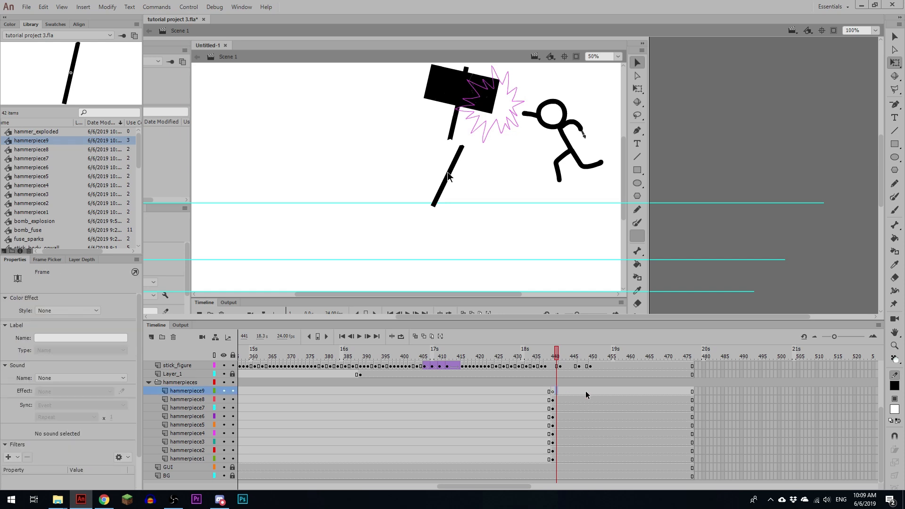
{"action": "key", "text": "b"}
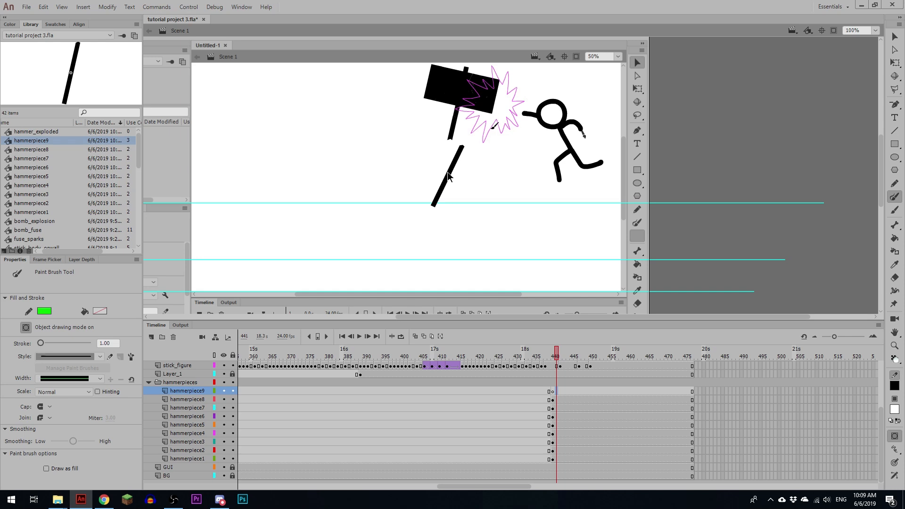
{"action": "mouse_move", "coordinate": [413, 175]}
{"action": "left_mouse_down"}
{"action": "mouse_move", "coordinate": [489, 118]}
{"action": "mouse_move", "coordinate": [373, 138]}
{"action": "left_mouse_up"}
{"action": "mouse_move", "coordinate": [493, 95]}
{"action": "left_mouse_down"}
{"action": "mouse_move", "coordinate": [406, 80]}
{"action": "mouse_move", "coordinate": [371, 93]}
{"action": "mouse_move", "coordinate": [440, 50]}
{"action": "left_mouse_up"}
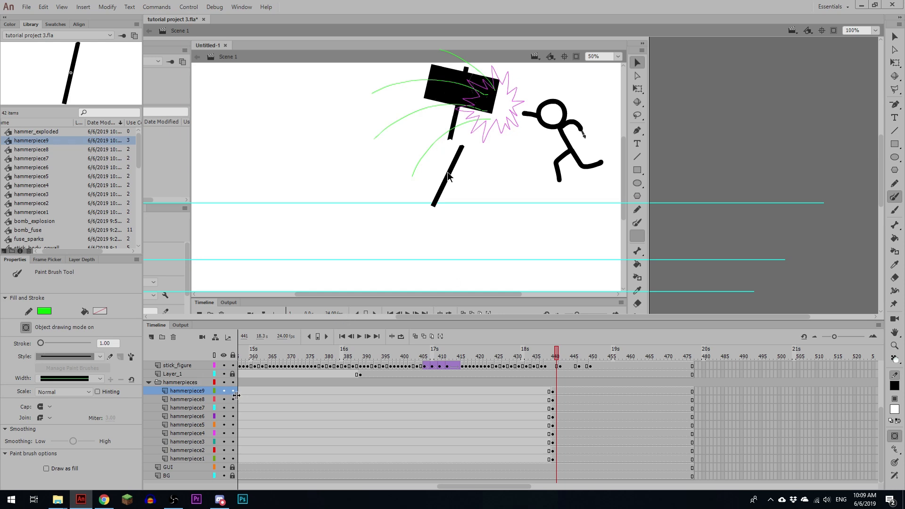
{"action": "left_click", "coordinate": [233, 391]}
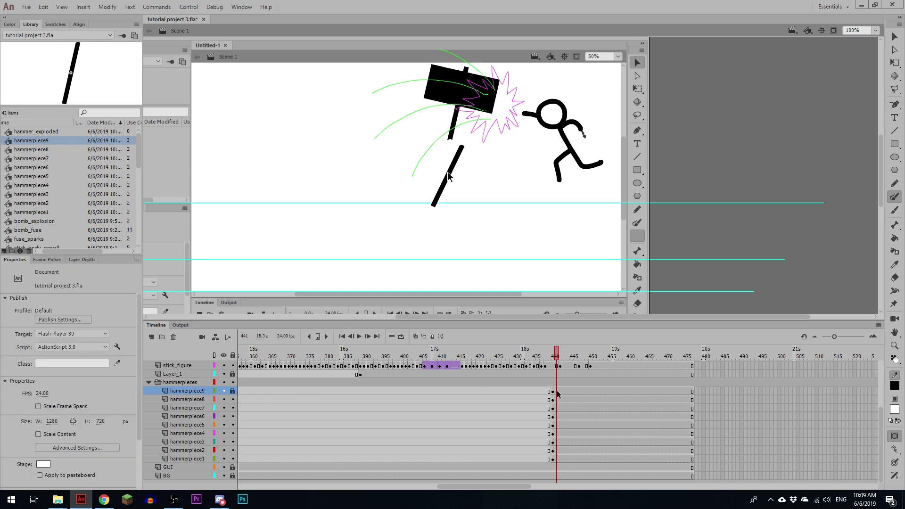
Step: Select the small hammerpiece6 fragment at the edge of the hammer head and hide the hammerpiece8 layer
{"action": "left_click_drag", "start_coordinate": [556, 392], "coordinate": [556, 458]}
{"action": "key", "text": "ctrl+equal"}
{"action": "left_click_drag", "start_coordinate": [556, 244], "coordinate": [476, 232]}
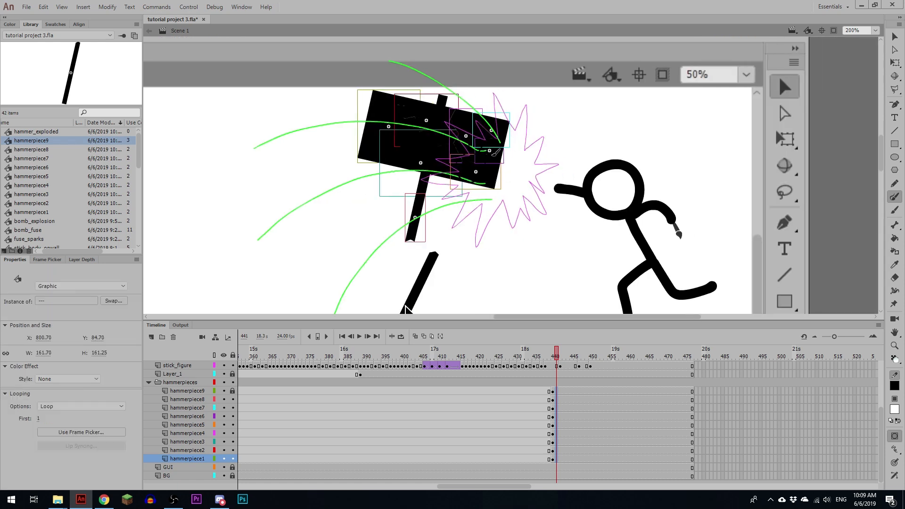
{"action": "key", "text": "v"}
{"action": "left_click", "coordinate": [504, 168]}
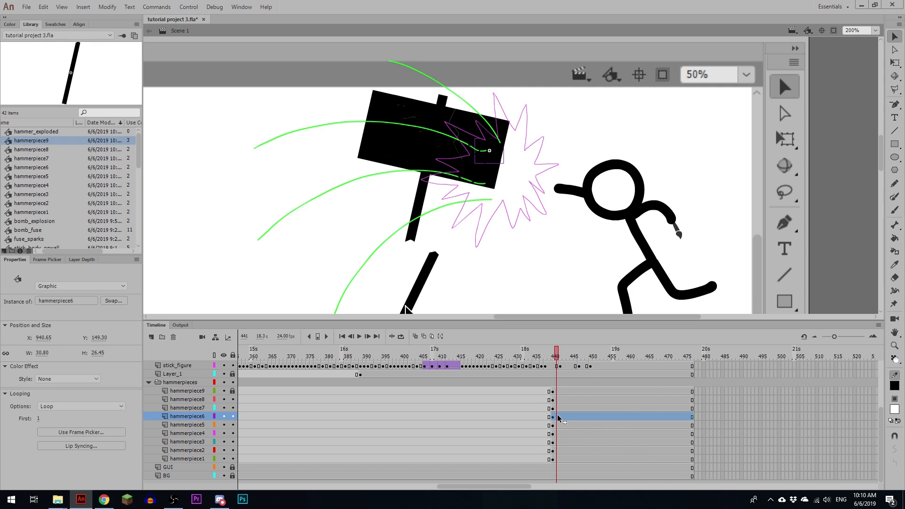
{"action": "key", "text": "ctrl+minus"}
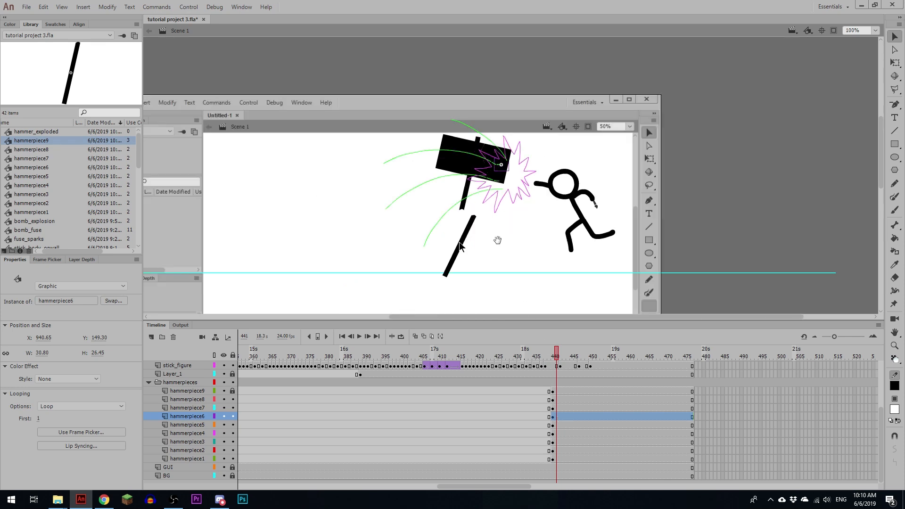
{"action": "left_click_drag", "start_coordinate": [497, 240], "coordinate": [493, 161]}
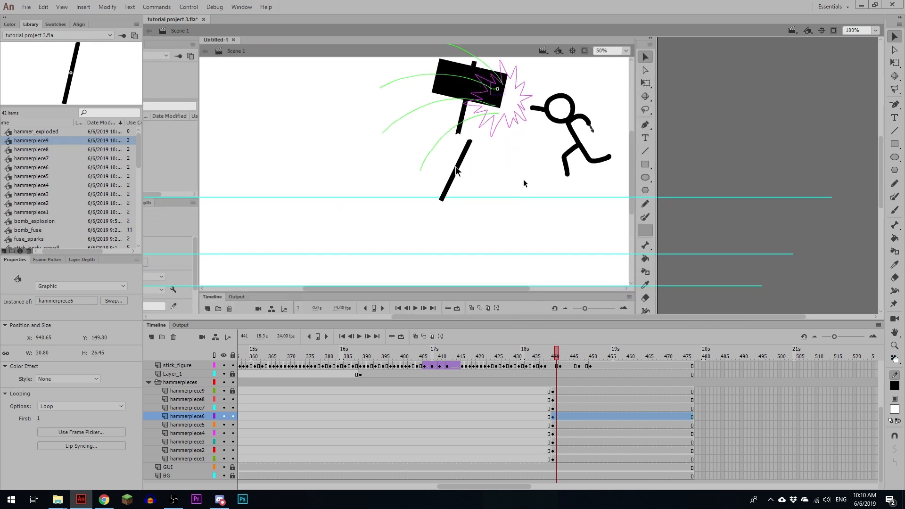
{"action": "key", "text": "ctrl+equal"}
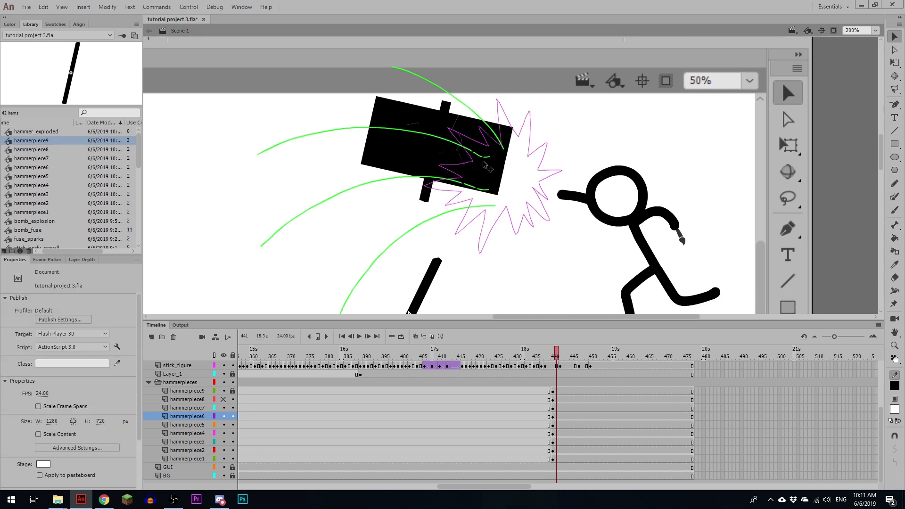
Step: Convert the hammerpiece6 fragment to a graphic symbol named hammerpiece6_rotate and open it for editing
{"action": "left_click", "coordinate": [500, 165]}
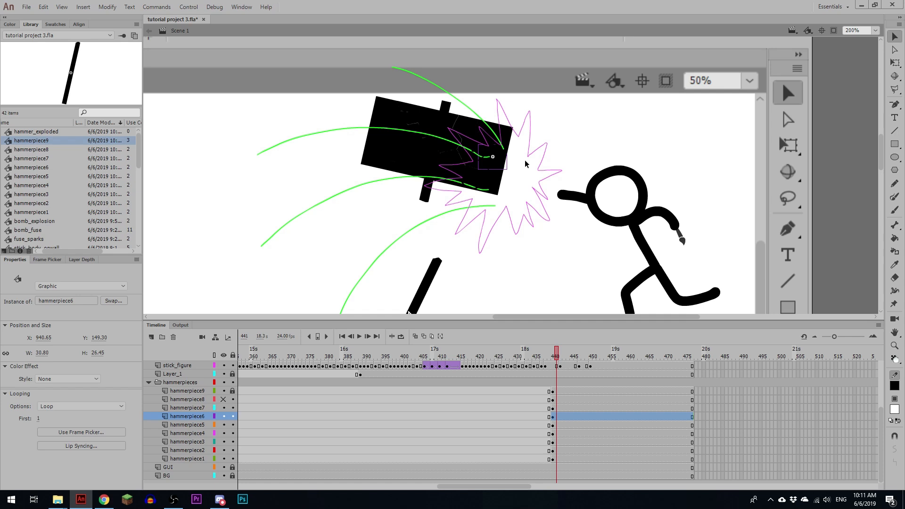
{"action": "key", "text": "F8"}
{"action": "type", "text": "hammerpiece6_rotate"}
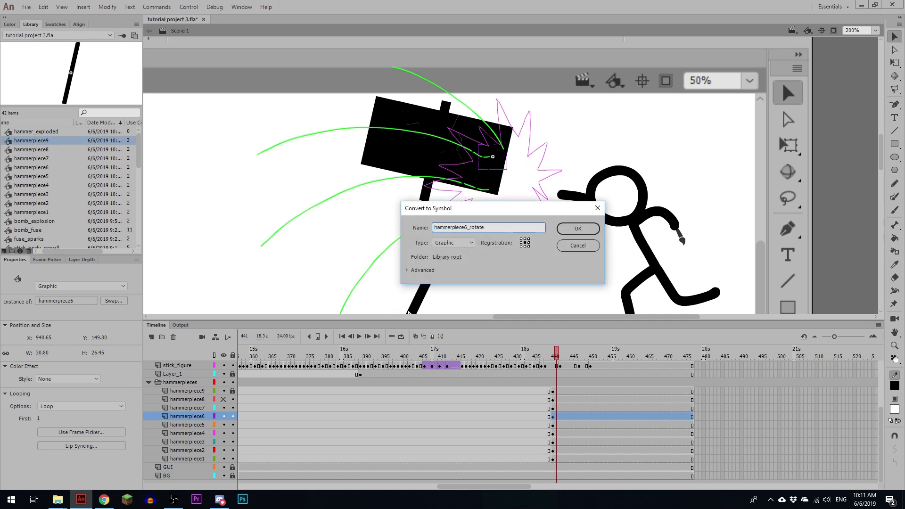
{"action": "key", "text": "Return"}
{"action": "double_click", "coordinate": [499, 165]}
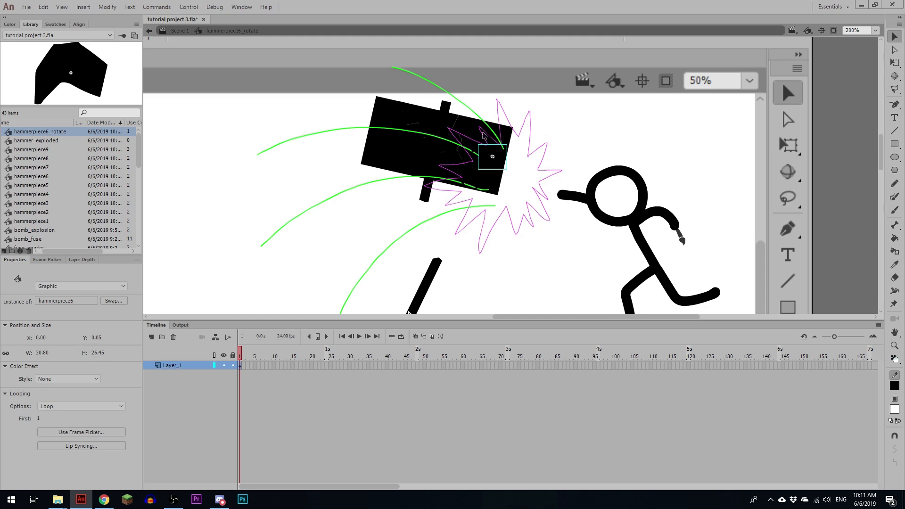
Step: Add a keyframe at frame 24, create a classic tween with one clockwise rotation and play it back
{"action": "left_click", "coordinate": [327, 365]}
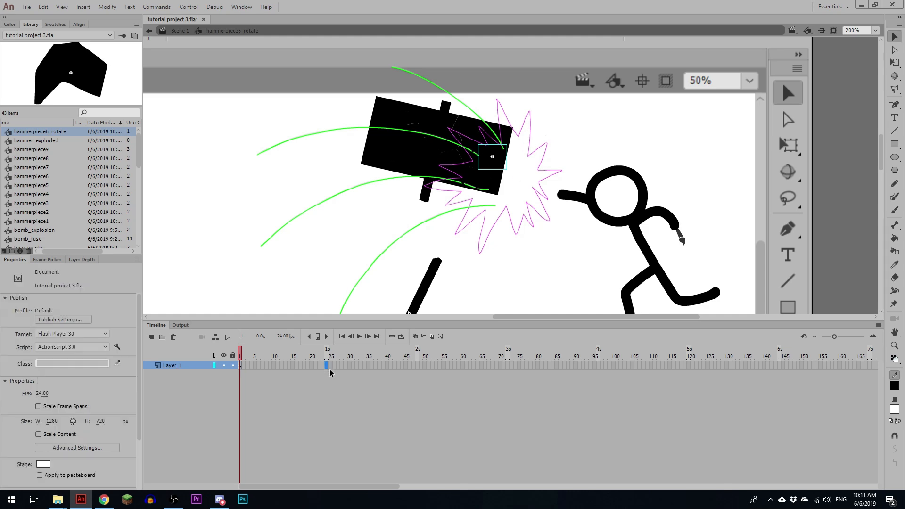
{"action": "key", "text": "F6"}
{"action": "left_click", "coordinate": [314, 366]}
{"action": "key", "text": "F3"}
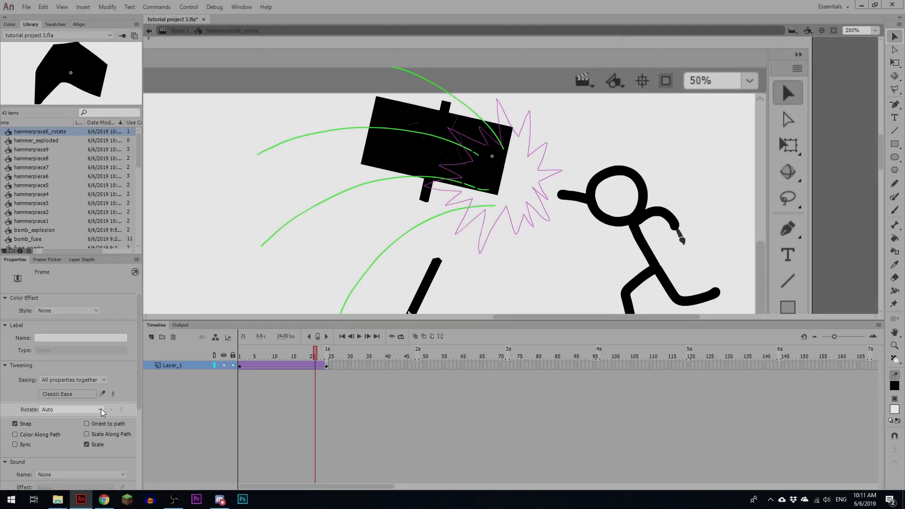
{"action": "left_click", "coordinate": [101, 409]}
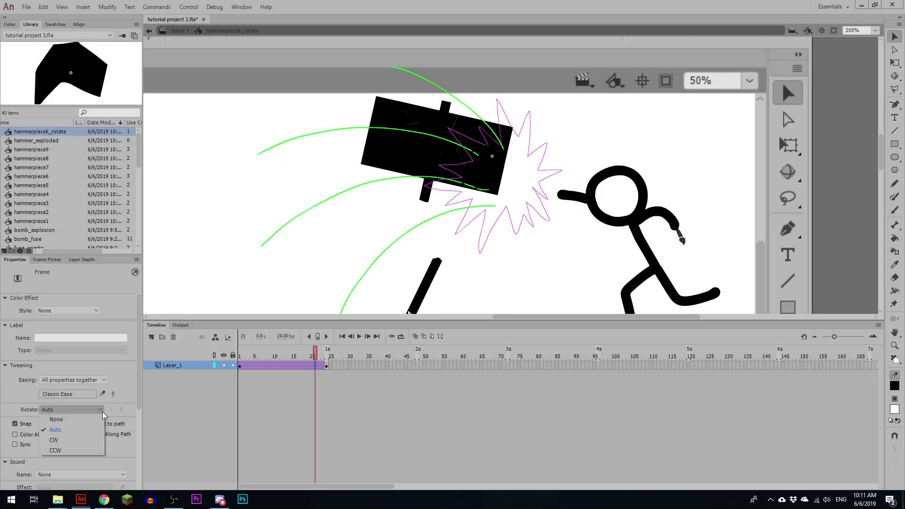
{"action": "left_click", "coordinate": [93, 441]}
{"action": "left_click", "coordinate": [353, 418]}
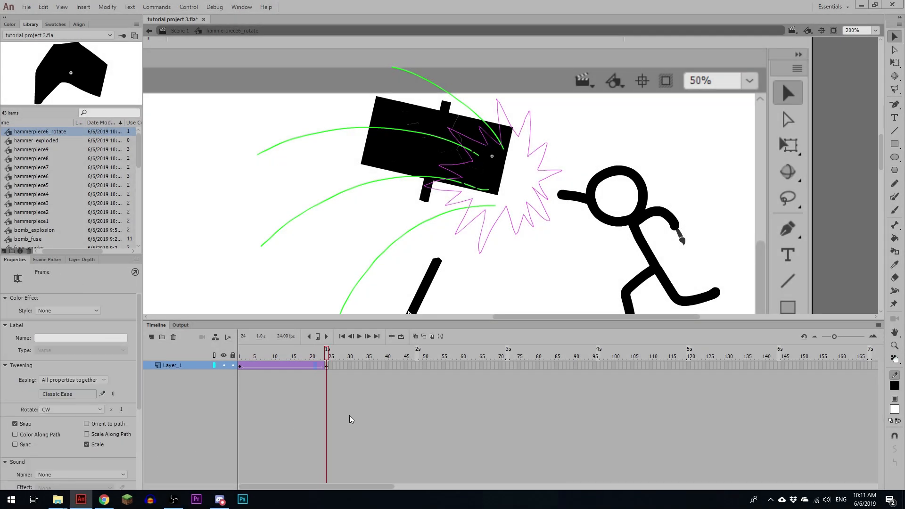
{"action": "key", "text": "Return"}
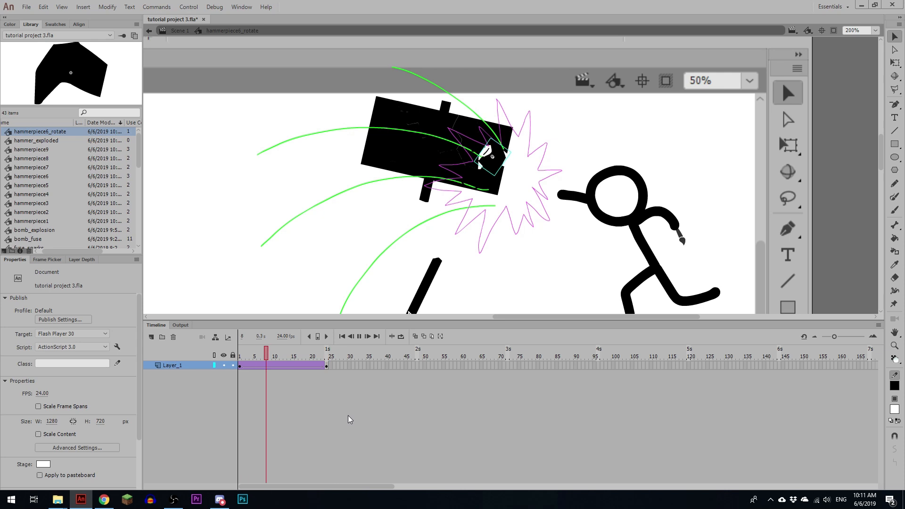
{"action": "key", "text": "Return"}
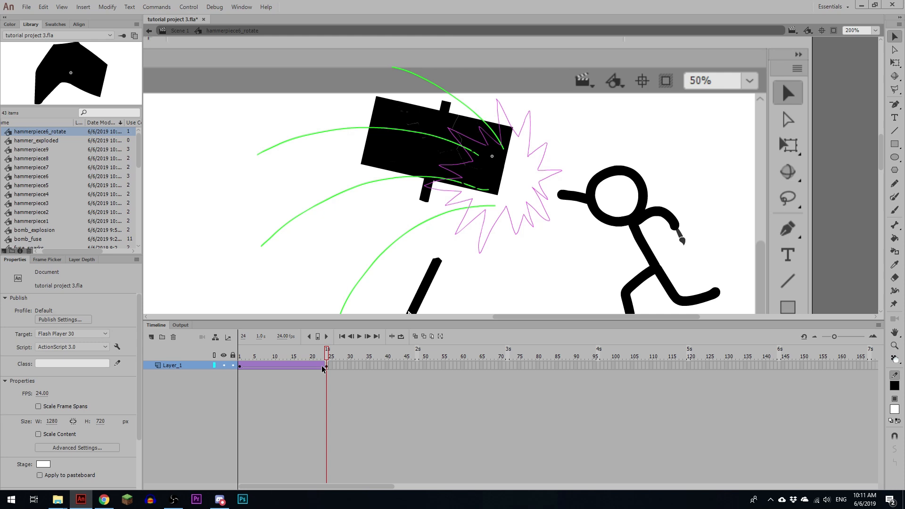
Step: Turn frame 23 into the ending keyframe, remove frame 24, set the tween's rotation to CW with 0 turns, and play it
{"action": "left_click", "coordinate": [323, 366]}
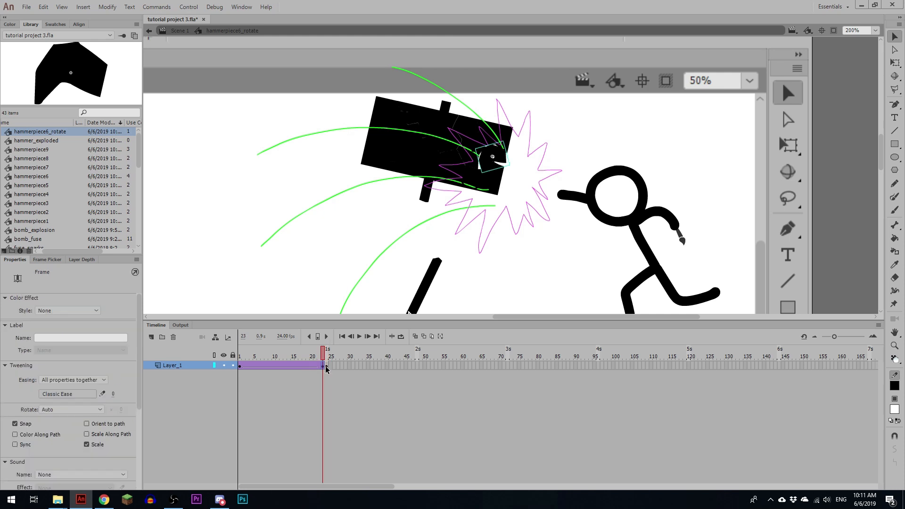
{"action": "left_click", "coordinate": [325, 370]}
{"action": "key", "text": "shift+F5"}
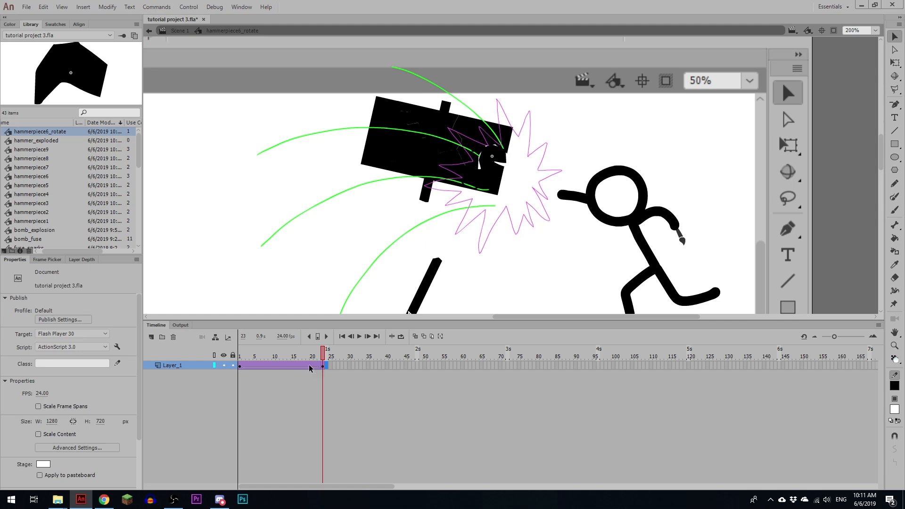
{"action": "left_click", "coordinate": [309, 367]}
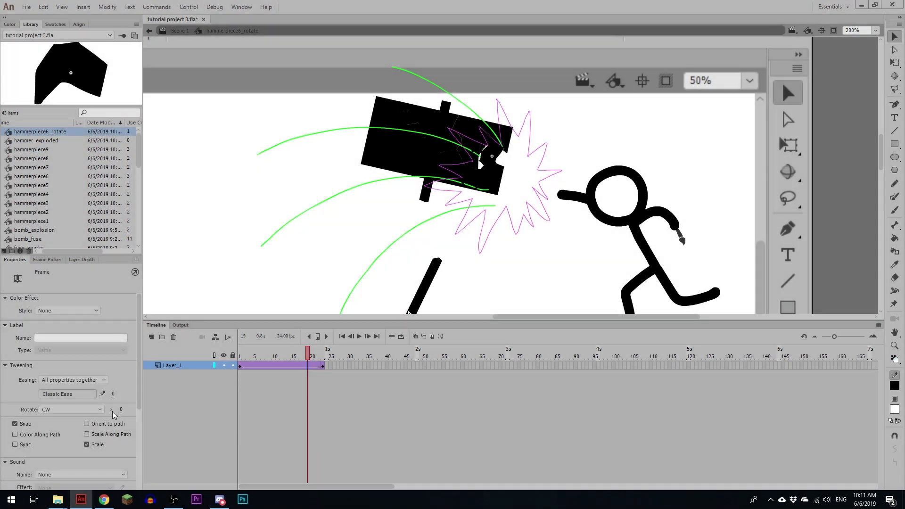
{"action": "key", "text": "Return"}
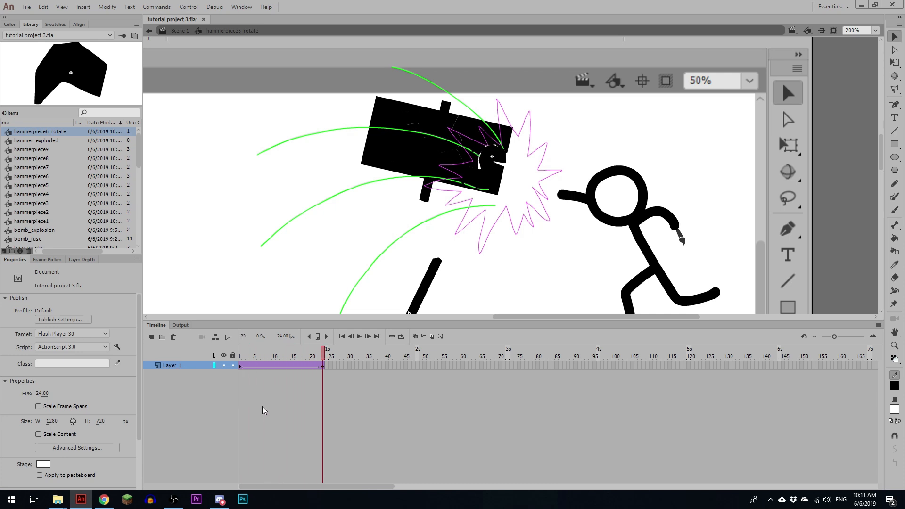
Step: Return to Scene 1, convert the rotating piece to a graphic symbol named hammerpiece6_fall and open it
{"action": "left_click", "coordinate": [180, 31]}
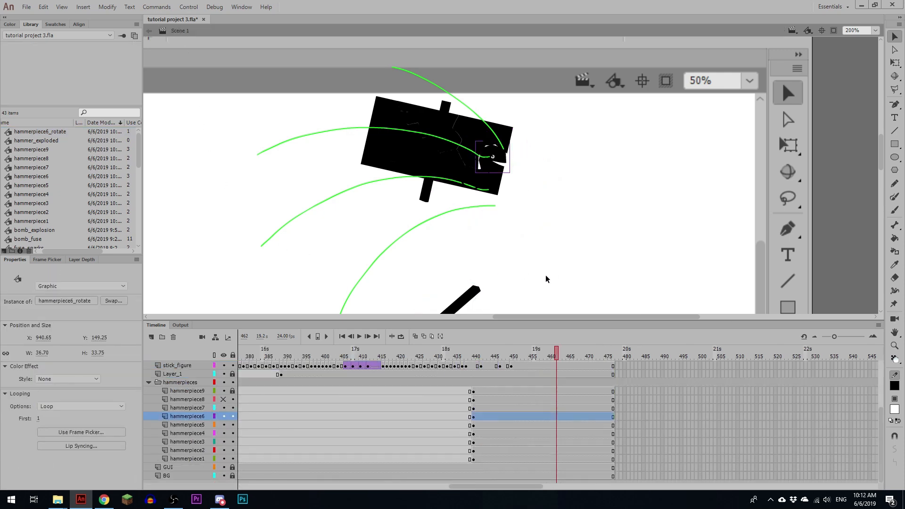
{"action": "key", "text": "F8"}
{"action": "type", "text": "hammerpiece6_fall"}
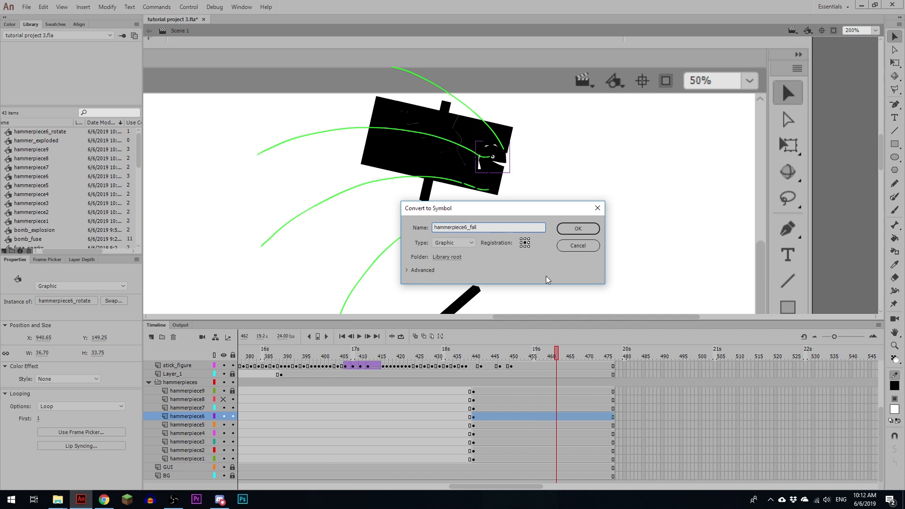
{"action": "key", "text": "Return"}
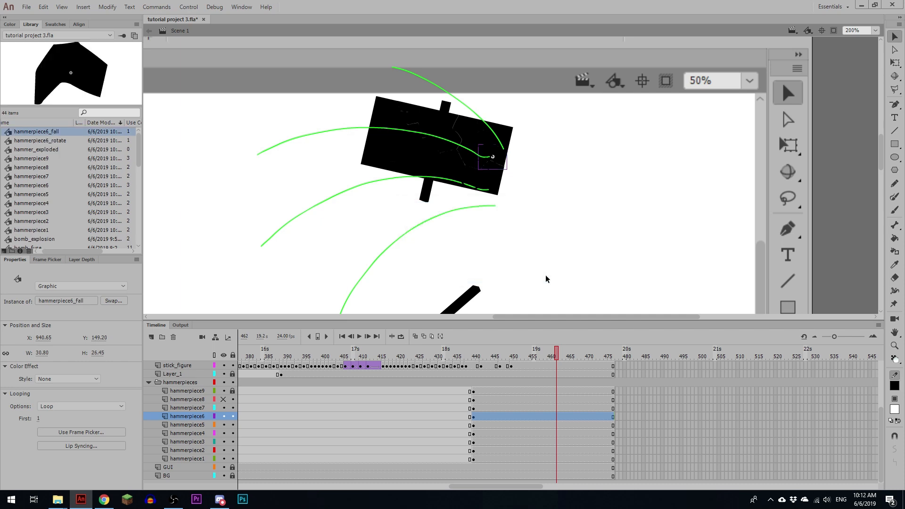
{"action": "double_click", "coordinate": [503, 162]}
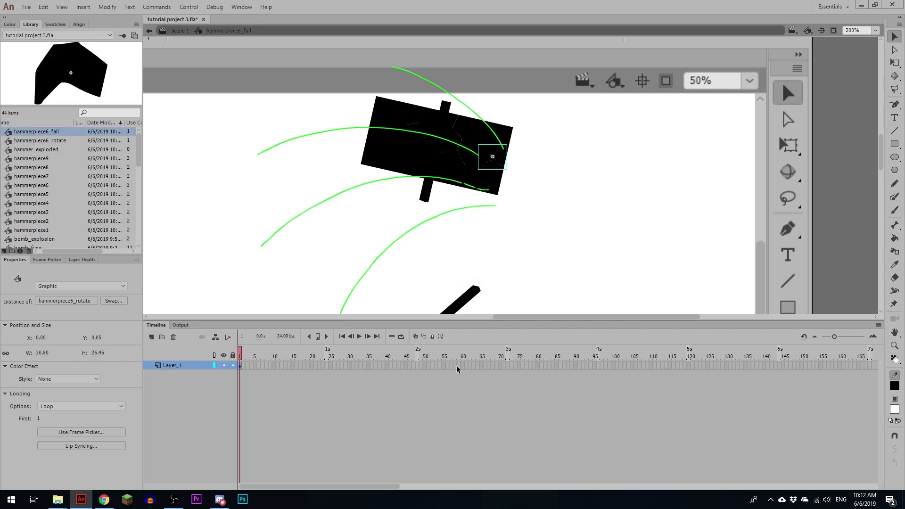
Step: Insert a keyframe at frame 72 in the hammerpiece6_fall symbol and move the piece straight down
{"action": "left_click", "coordinate": [508, 366]}
{"action": "key", "text": "F6"}
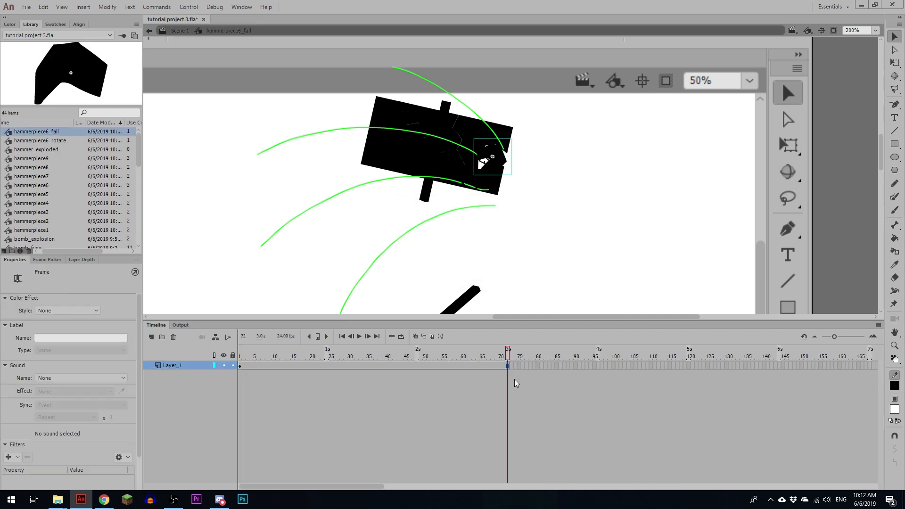
{"action": "key", "text": "ctrl+1"}
{"action": "left_click_drag", "start_coordinate": [588, 272], "coordinate": [579, 177]}
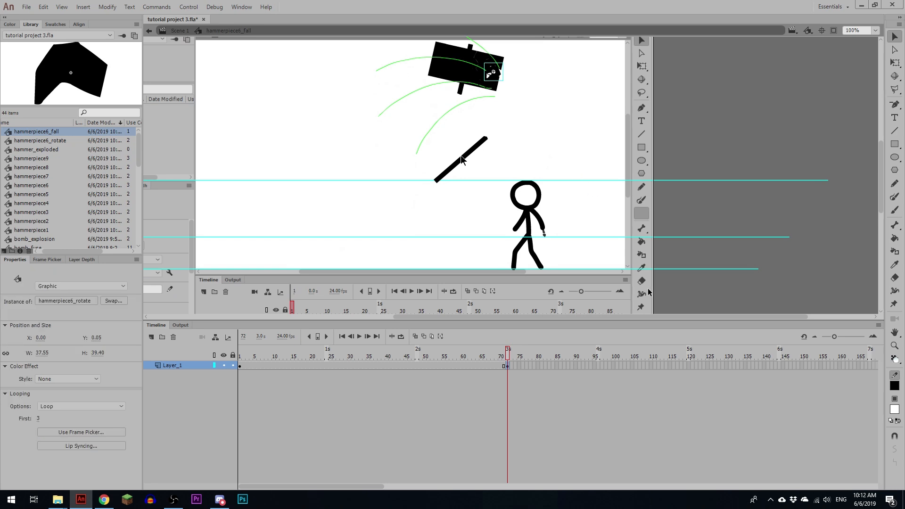
{"action": "key", "text": "shift+Down"}
{"action": "key", "text": "shift+Down"}
{"action": "key", "text": "shift+Down"}
{"action": "key", "text": "shift+Down"}
{"action": "key", "text": "shift+Down"}
{"action": "key", "text": "shift+Down"}
{"action": "key", "text": "shift+Down"}
{"action": "key", "text": "shift+Down"}
{"action": "key", "text": "shift+Down"}
{"action": "key", "text": "shift+Down"}
{"action": "key", "text": "shift+Down"}
{"action": "key", "text": "shift+Down"}
{"action": "key", "text": "shift+Down"}
{"action": "key", "text": "shift+Down"}
{"action": "key", "text": "shift+Down"}
{"action": "key", "text": "shift+Down"}
{"action": "key", "text": "shift+Down"}
{"action": "key", "text": "shift+Down"}
{"action": "key", "text": "shift+Down"}
{"action": "key", "text": "shift+Down"}
{"action": "key", "text": "shift+Down"}
{"action": "key", "text": "shift+Down"}
{"action": "key", "text": "shift+Down"}
{"action": "key", "text": "shift+Down"}
{"action": "key", "text": "shift+Down"}
{"action": "key", "text": "shift+Down"}
{"action": "key", "text": "shift+Down"}
{"action": "key", "text": "shift+Down"}
{"action": "key", "text": "shift+Down"}
{"action": "key", "text": "shift+Down"}
{"action": "key", "text": "shift+Down"}
{"action": "key", "text": "shift+Down"}
{"action": "key", "text": "shift+Down"}
{"action": "key", "text": "shift+Down"}
{"action": "key", "text": "shift+Down"}
{"action": "key", "text": "shift+Down"}
{"action": "key", "text": "shift+Down"}
{"action": "key", "text": "shift+Down"}
{"action": "key", "text": "shift+Down"}
{"action": "key", "text": "shift+Down"}
Step: Create a classic tween between the two keyframes of the falling piece and play it back
{"action": "right_click", "coordinate": [496, 365]}
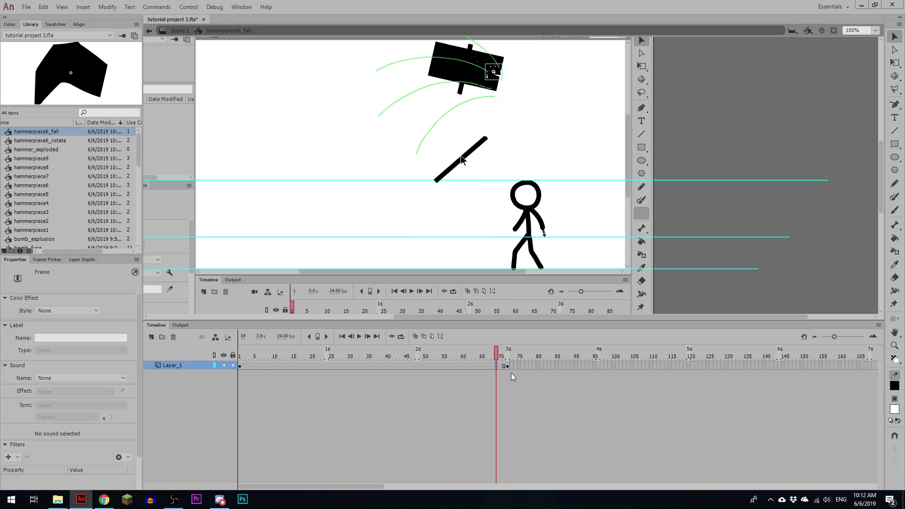
{"action": "left_click", "coordinate": [511, 376]}
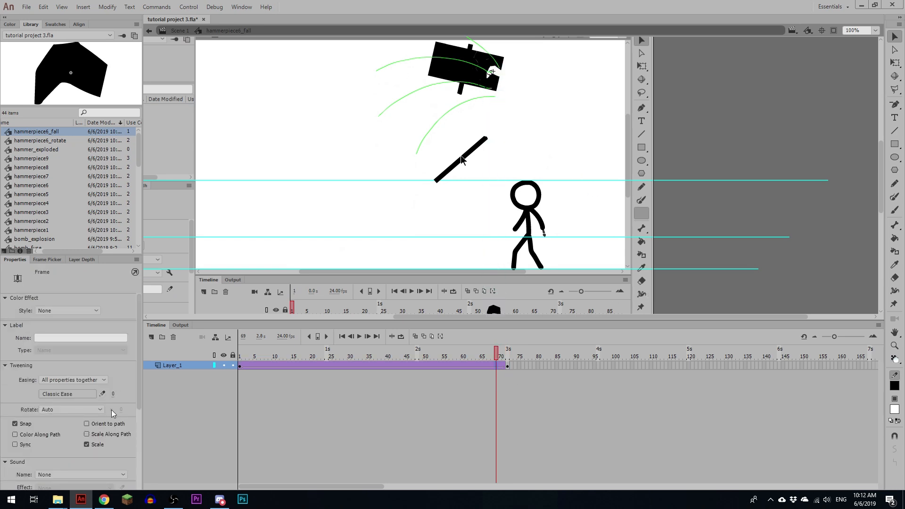
{"action": "key", "text": "Return"}
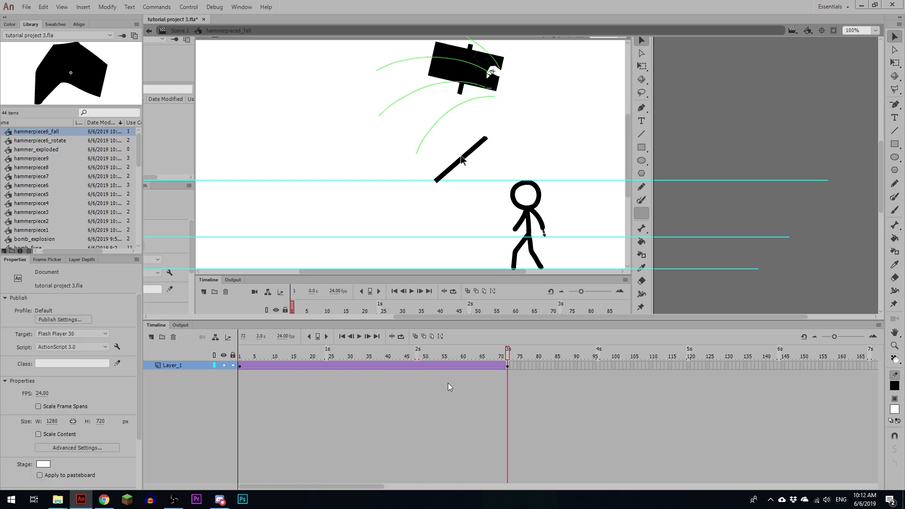
Step: Shorten the fall tween by removing frames until its end keyframe sits at frame 32, playing it back in between
{"action": "left_click", "coordinate": [339, 356]}
{"action": "key", "text": "shift+F5"}
{"action": "key", "text": "shift+F5"}
{"action": "key", "text": "shift+F5"}
{"action": "key", "text": "shift+F5"}
{"action": "key", "text": "shift+F5"}
{"action": "key", "text": "shift+F5"}
{"action": "key", "text": "shift+F5"}
{"action": "key", "text": "shift+F5"}
{"action": "key", "text": "shift+F5"}
{"action": "key", "text": "shift+F5"}
{"action": "key", "text": "shift+F5"}
{"action": "key", "text": "shift+F5"}
{"action": "key", "text": "shift+F5"}
{"action": "key", "text": "shift+F5"}
{"action": "key", "text": "shift+F5"}
{"action": "key", "text": "shift+F5"}
{"action": "key", "text": "shift+F5"}
{"action": "key", "text": "shift+F5"}
{"action": "key", "text": "shift+F5"}
{"action": "key", "text": "shift+F5"}
{"action": "left_click", "coordinate": [240, 357]}
{"action": "key", "text": "Return"}
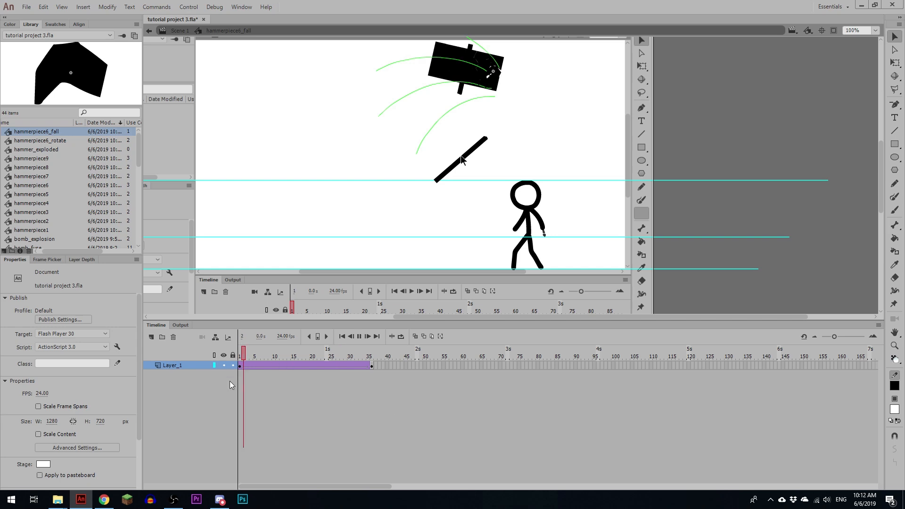
{"action": "left_click", "coordinate": [296, 356]}
{"action": "key", "text": "shift+F5"}
{"action": "key", "text": "shift+F5"}
{"action": "key", "text": "shift+F5"}
{"action": "key", "text": "shift+F5"}
{"action": "left_click", "coordinate": [360, 365]}
Step: Move the end keyframe of the fall to frame 48, lower the piece far below the stage and play it back
{"action": "key", "text": "ctrl+minus"}
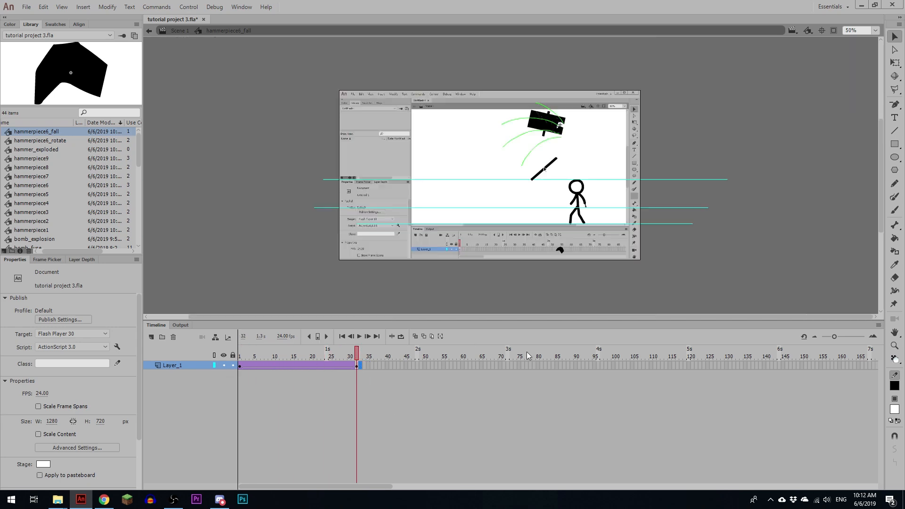
{"action": "scroll", "coordinate": [574, 251], "scroll_direction": "down", "scroll_amount": 1}
{"action": "left_click", "coordinate": [357, 365]}
{"action": "left_click_drag", "start_coordinate": [356, 366], "coordinate": [416, 364]}
{"action": "scroll", "coordinate": [623, 233], "scroll_direction": "down", "scroll_amount": 2}
{"action": "key", "text": "shift+Down"}
{"action": "key", "text": "shift+Down"}
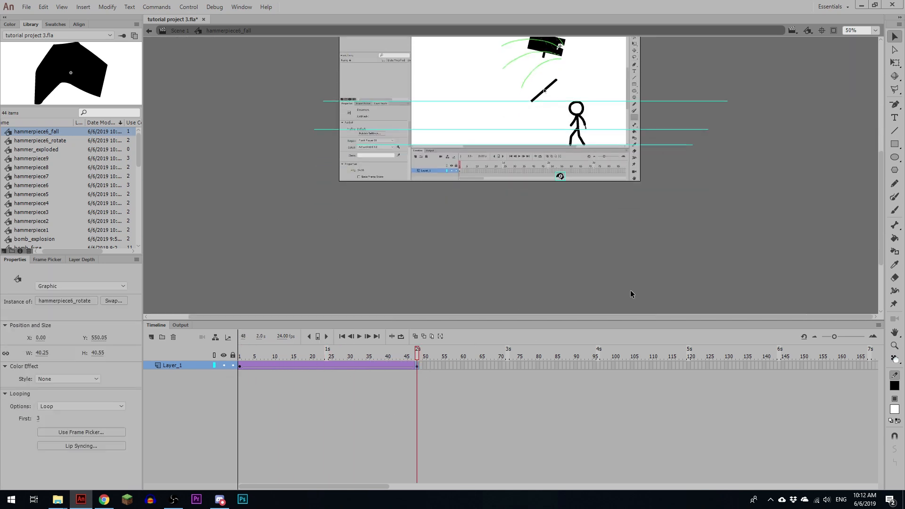
{"action": "left_click", "coordinate": [626, 296]}
{"action": "key", "text": "Return"}
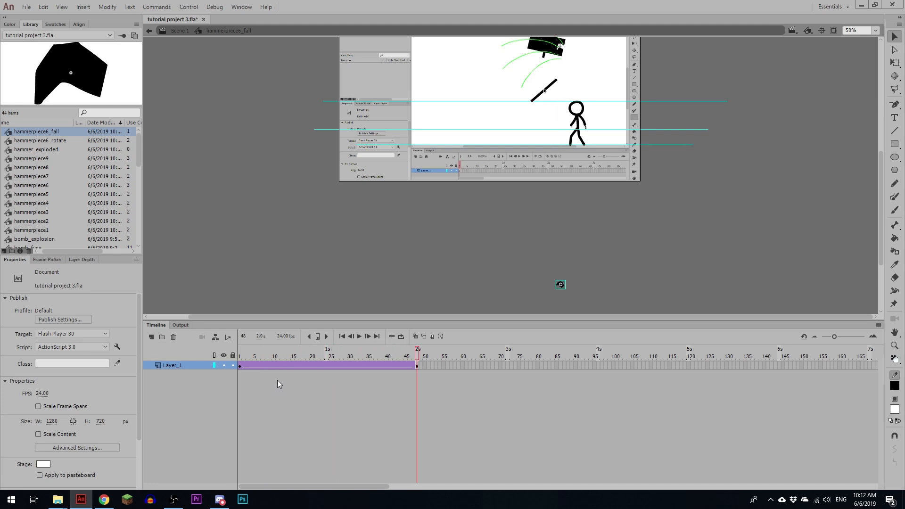
Step: Remove frames from the middle of the fall tween so it ends at frame 41, and return to Scene 1
{"action": "left_click", "coordinate": [325, 384]}
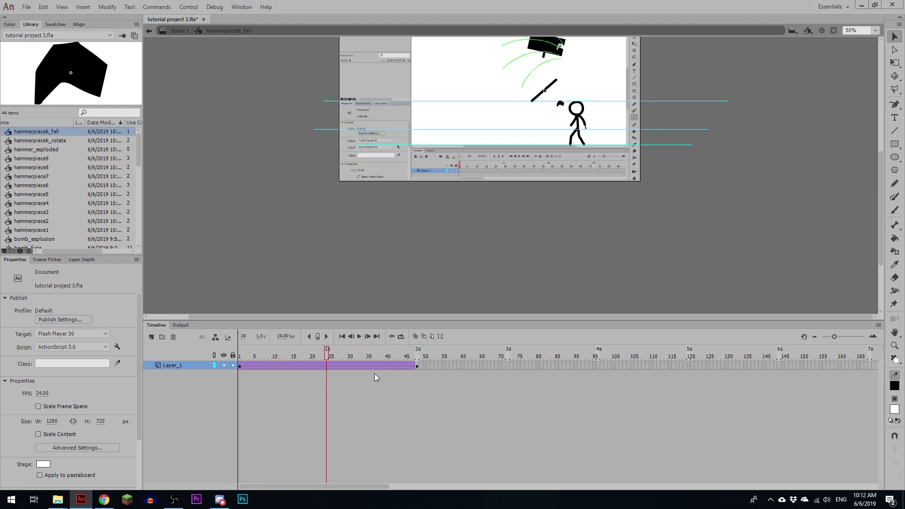
{"action": "key", "text": "shift+F5"}
{"action": "key", "text": "shift+F5"}
{"action": "key", "text": "shift+F5"}
{"action": "key", "text": "shift+F5"}
{"action": "left_click", "coordinate": [395, 357]}
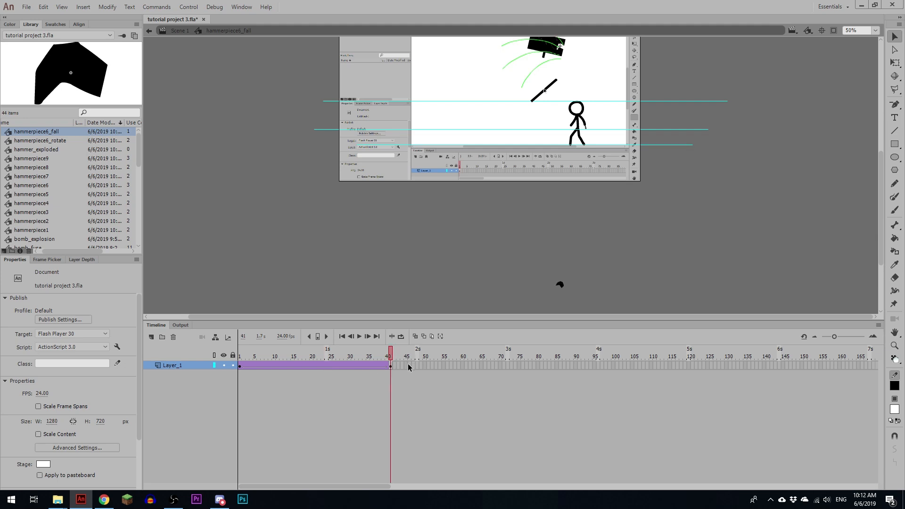
{"action": "left_click_drag", "start_coordinate": [394, 360], "coordinate": [213, 360]}
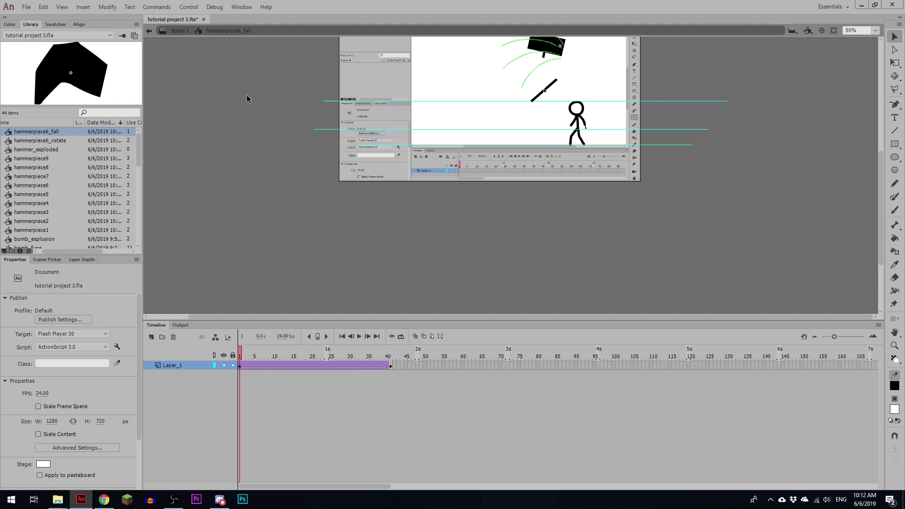
{"action": "left_click", "coordinate": [179, 32]}
{"action": "scroll", "coordinate": [629, 188], "scroll_direction": "up", "scroll_amount": 5}
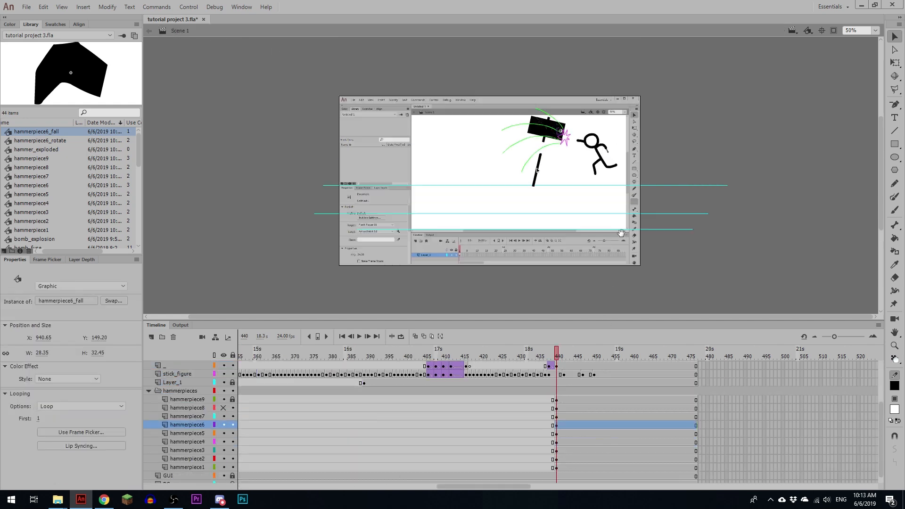
Step: Insert a keyframe for hammerpiece6 at frame 468 and move the falling piece up and far to the left
{"action": "key", "text": "z"}
{"action": "left_click", "coordinate": [563, 168]}
{"action": "left_click_drag", "start_coordinate": [572, 245], "coordinate": [563, 202]}
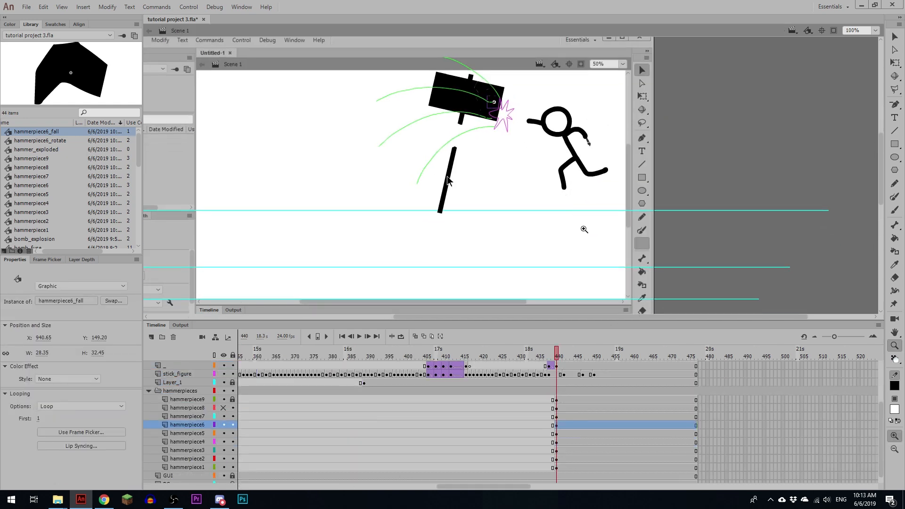
{"action": "left_click_drag", "start_coordinate": [498, 488], "coordinate": [517, 489]}
{"action": "left_click_drag", "start_coordinate": [460, 358], "coordinate": [564, 433]}
{"action": "left_click", "coordinate": [564, 425]}
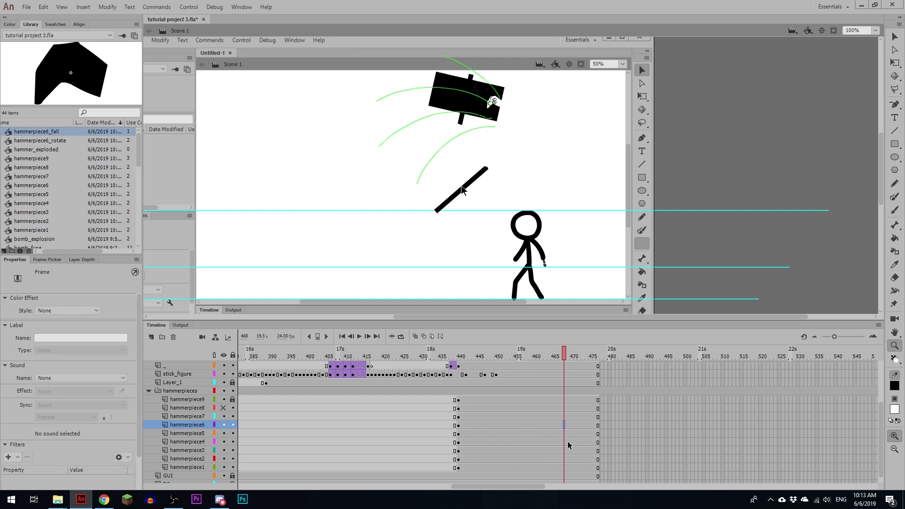
{"action": "key", "text": "shift+Up"}
{"action": "key", "text": "shift+Up"}
{"action": "key", "text": "shift+Up"}
{"action": "key", "text": "shift+Left"}
{"action": "key", "text": "shift+Left"}
{"action": "key", "text": "shift+Up"}
{"action": "key", "text": "shift+Up"}
{"action": "key", "text": "shift+Left"}
{"action": "key", "text": "shift+Left"}
{"action": "key", "text": "shift+Left"}
{"action": "key", "text": "shift+Left"}
{"action": "key", "text": "shift+Left"}
{"action": "key", "text": "shift+Left"}
{"action": "key", "text": "shift+Left"}
{"action": "key", "text": "shift+Left"}
{"action": "key", "text": "shift+Left"}
{"action": "key", "text": "shift+Left"}
{"action": "key", "text": "shift+Left"}
{"action": "key", "text": "shift+Left"}
{"action": "key", "text": "shift+Left"}
{"action": "key", "text": "shift+Left"}
{"action": "key", "text": "shift+Left"}
{"action": "key", "text": "shift+Left"}
{"action": "key", "text": "shift+Left"}
{"action": "key", "text": "shift+Left"}
{"action": "key", "text": "shift+Left"}
{"action": "key", "text": "shift+Left"}
{"action": "key", "text": "shift+Left"}
{"action": "key", "text": "shift+Left"}
{"action": "key", "text": "shift+Left"}
{"action": "key", "text": "shift+Left"}
{"action": "key", "text": "shift+Left"}
{"action": "key", "text": "shift+Left"}
{"action": "key", "text": "shift+Left"}
{"action": "key", "text": "shift+Left"}
{"action": "key", "text": "shift+Left"}
{"action": "key", "text": "shift+Left"}
{"action": "key", "text": "shift+Left"}
{"action": "key", "text": "shift+Left"}
{"action": "key", "text": "shift+Left"}
{"action": "key", "text": "shift+Left"}
{"action": "key", "text": "shift+Left"}
{"action": "key", "text": "shift+Up"}
{"action": "key", "text": "shift+Up"}
{"action": "key", "text": "shift+Up"}
{"action": "key", "text": "shift+Up"}
{"action": "key", "text": "shift+Left"}
{"action": "key", "text": "shift+Left"}
{"action": "key", "text": "shift+Left"}
{"action": "key", "text": "shift+Left"}
{"action": "key", "text": "shift+Left"}
{"action": "key", "text": "shift+Left"}
Step: Create a classic tween on the hammerpiece6 layer between frames 440 and 468 and play it back
{"action": "left_click", "coordinate": [541, 425]}
{"action": "left_click", "coordinate": [554, 442]}
{"action": "left_click", "coordinate": [445, 424]}
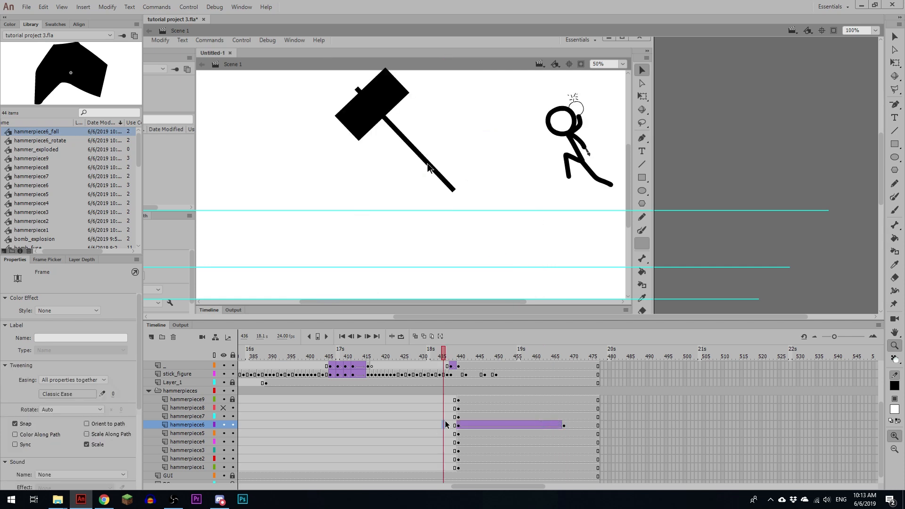
{"action": "key", "text": "Return"}
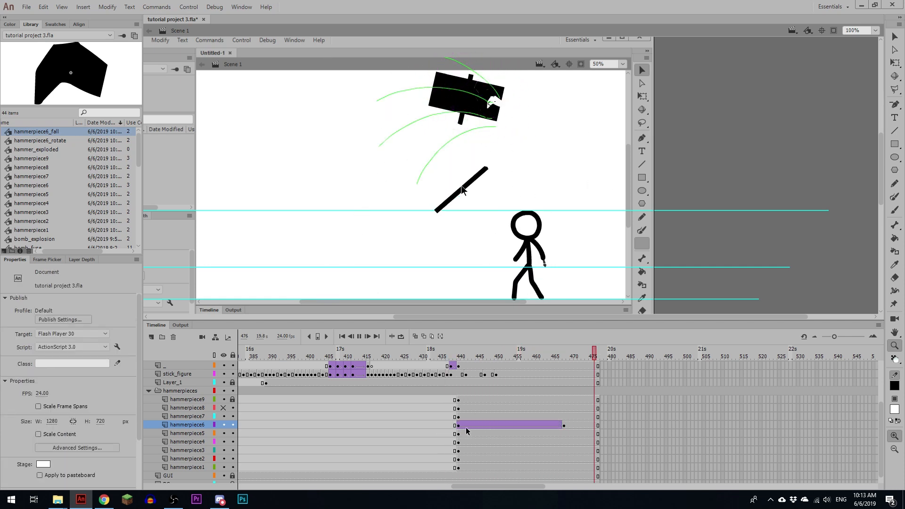
{"action": "left_click", "coordinate": [448, 427]}
{"action": "key", "text": "Return"}
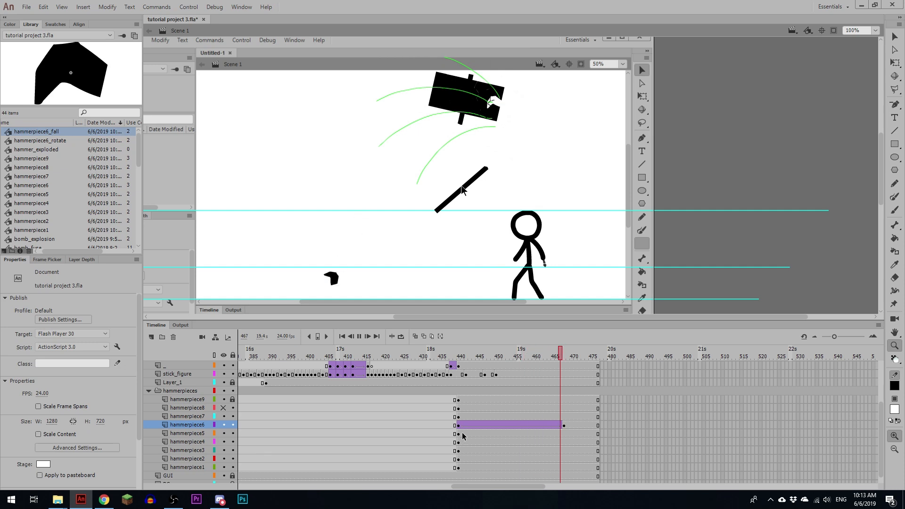
Step: Open the hammerpiece6_fall symbol from frame 440 and remove tween frames until its end keyframe sits at frame 34
{"action": "left_click", "coordinate": [465, 426]}
{"action": "left_click", "coordinate": [458, 426]}
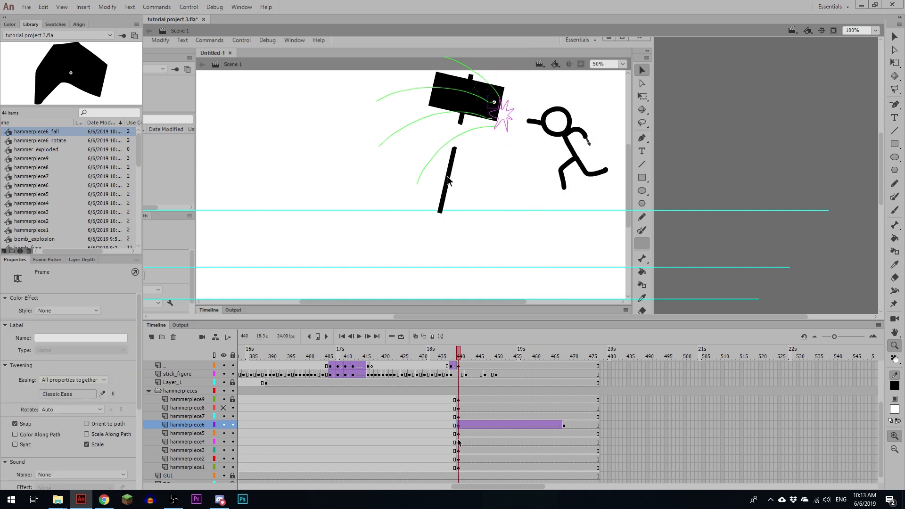
{"action": "left_click", "coordinate": [503, 110]}
{"action": "double_click", "coordinate": [502, 110]}
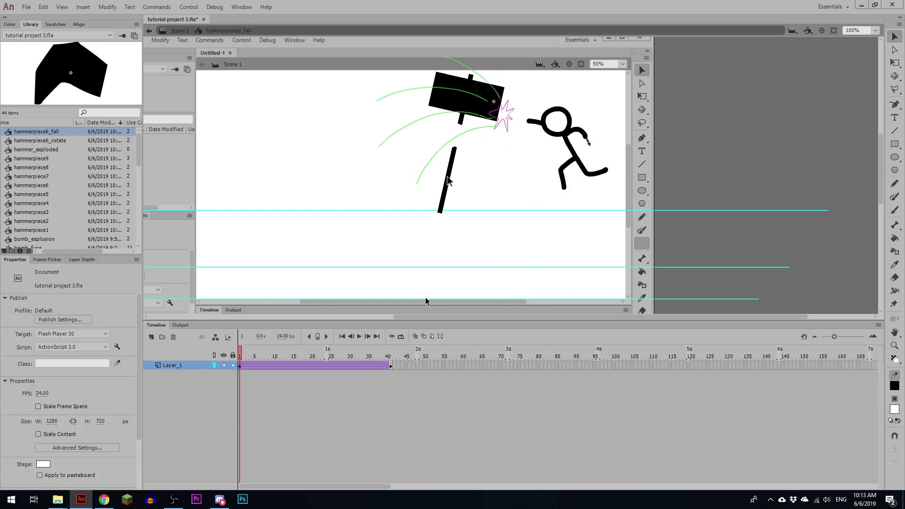
{"action": "left_click_drag", "start_coordinate": [262, 356], "coordinate": [319, 356]}
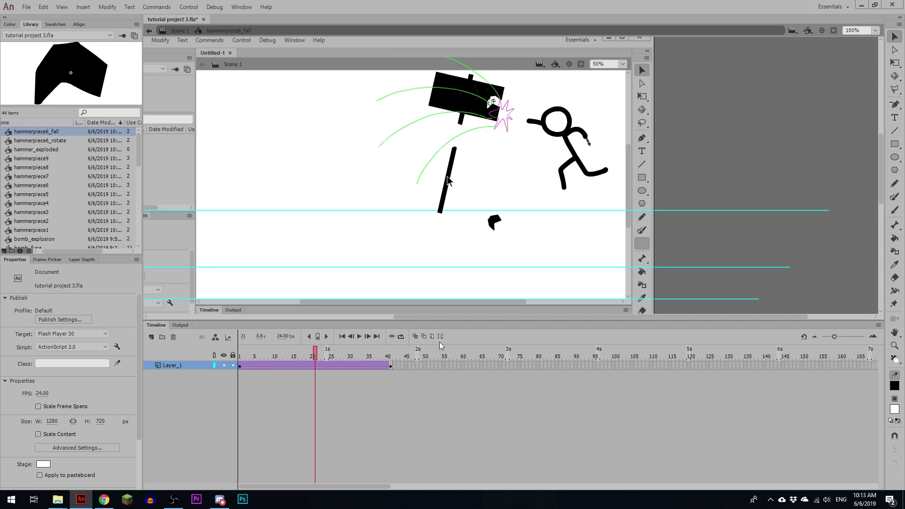
{"action": "key", "text": "shift+F5"}
{"action": "key", "text": "shift+F5"}
{"action": "key", "text": "shift+F5"}
{"action": "key", "text": "shift+F5"}
{"action": "key", "text": "shift+F5"}
{"action": "key", "text": "shift+F5"}
{"action": "key", "text": "shift+F5"}
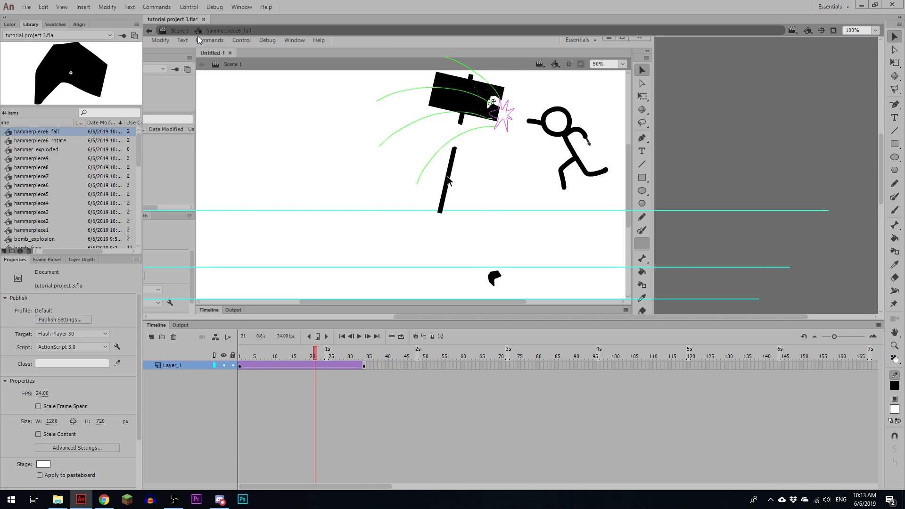
Step: Return to Scene 1 and play back hammerpiece6's flight, checking where it lands at frame 468
{"action": "left_click", "coordinate": [184, 31]}
{"action": "left_click_drag", "start_coordinate": [485, 354], "coordinate": [474, 354]}
{"action": "key", "text": "Return"}
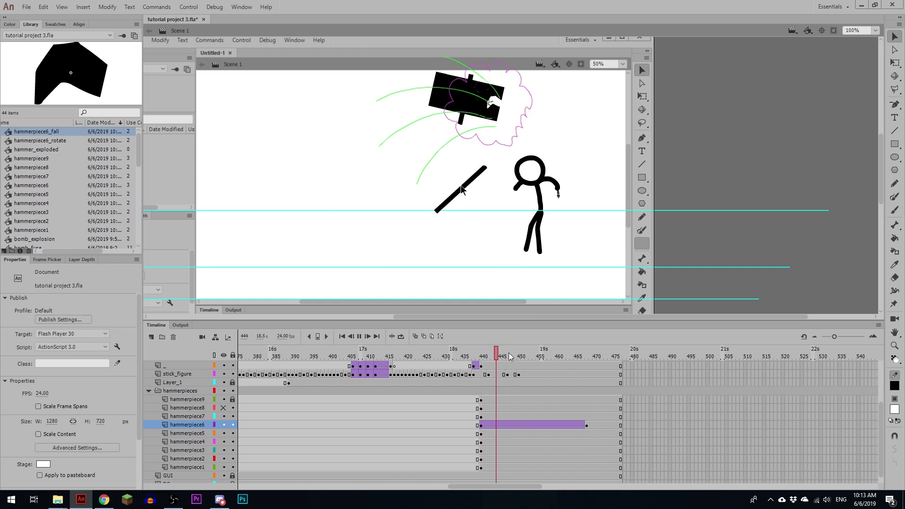
{"action": "left_click", "coordinate": [564, 355]}
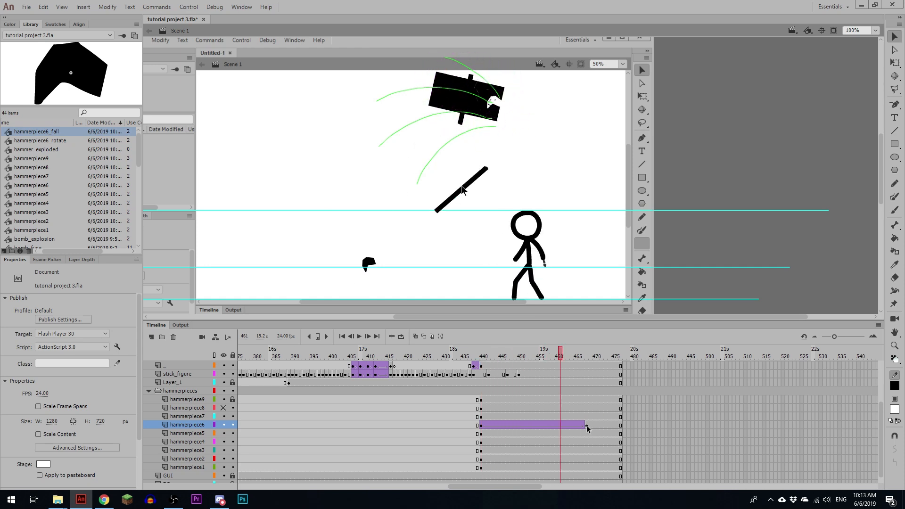
{"action": "left_click", "coordinate": [586, 425]}
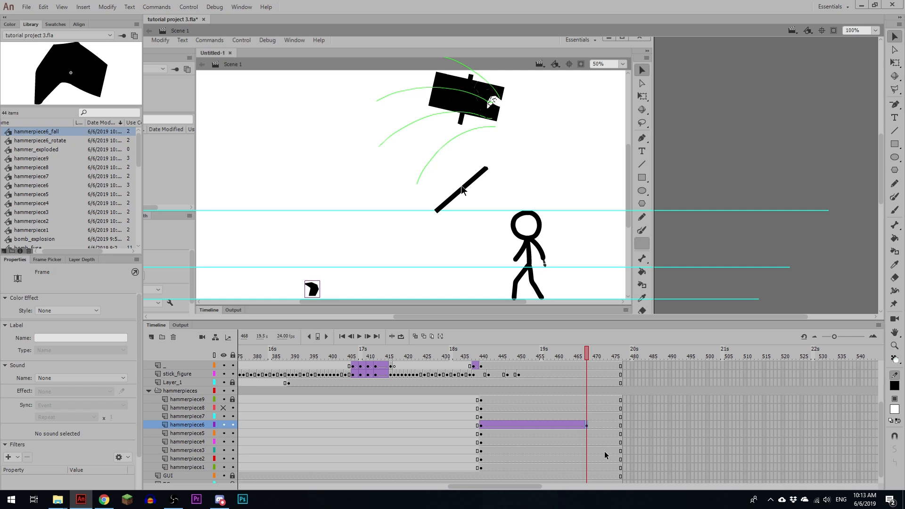
{"action": "left_click", "coordinate": [479, 426]}
{"action": "key", "text": "Return"}
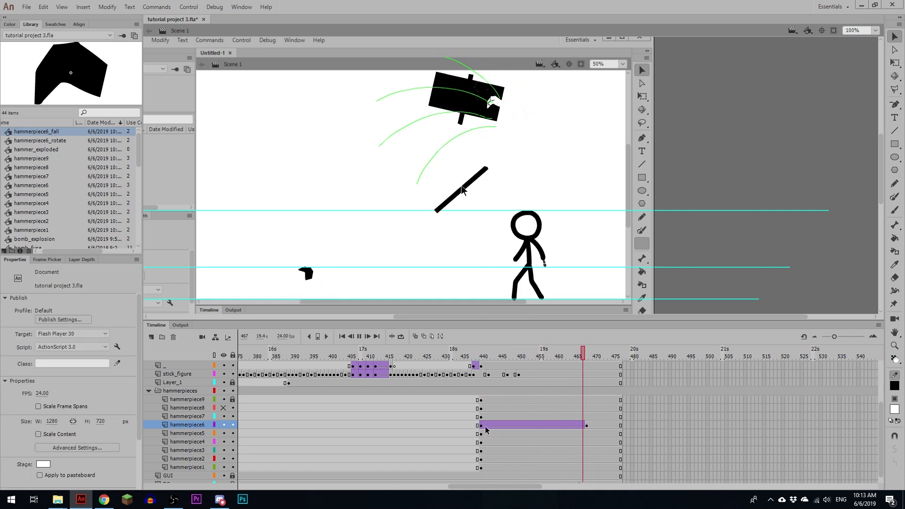
{"action": "left_click", "coordinate": [485, 425]}
Step: Insert a keyframe for hammerpiece6 at frame 469 and break the nested symbol apart to the plain hammerpiece6 instance
{"action": "left_click", "coordinate": [587, 425]}
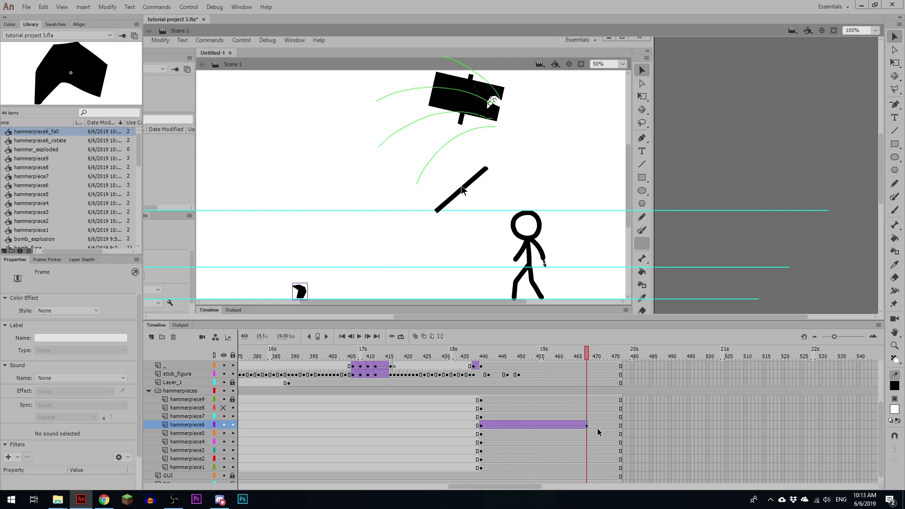
{"action": "left_click", "coordinate": [589, 429]}
{"action": "left_click", "coordinate": [590, 425]}
{"action": "key", "text": "F6"}
{"action": "key", "text": "ctrl+="}
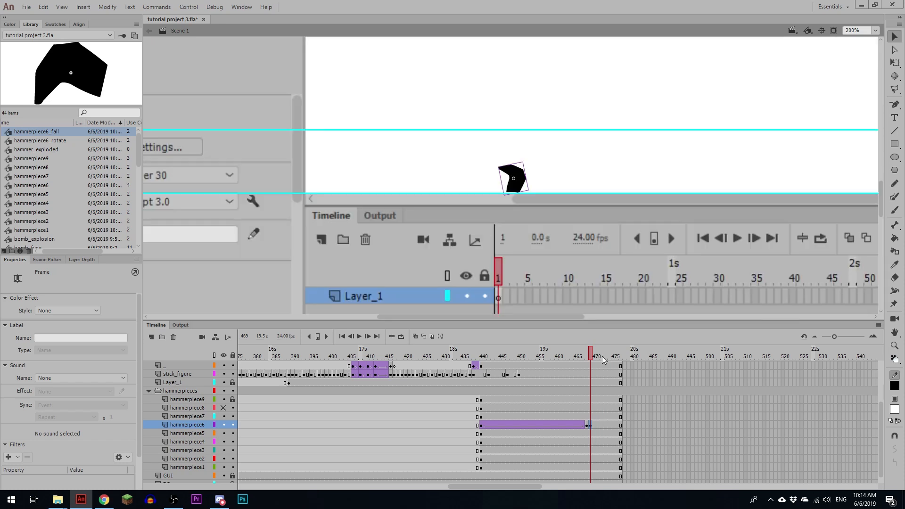
Step: Rotate the landed piece slightly clockwise, nudge it up and left, and limit onion skinning to the adjacent frames
{"action": "key", "text": "q"}
{"action": "left_click", "coordinate": [520, 176]}
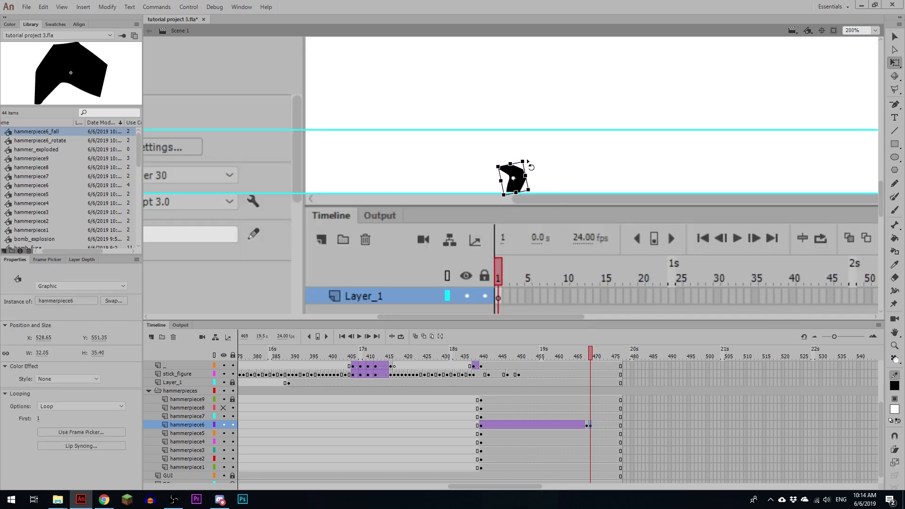
{"action": "left_click_drag", "start_coordinate": [530, 163], "coordinate": [541, 169]}
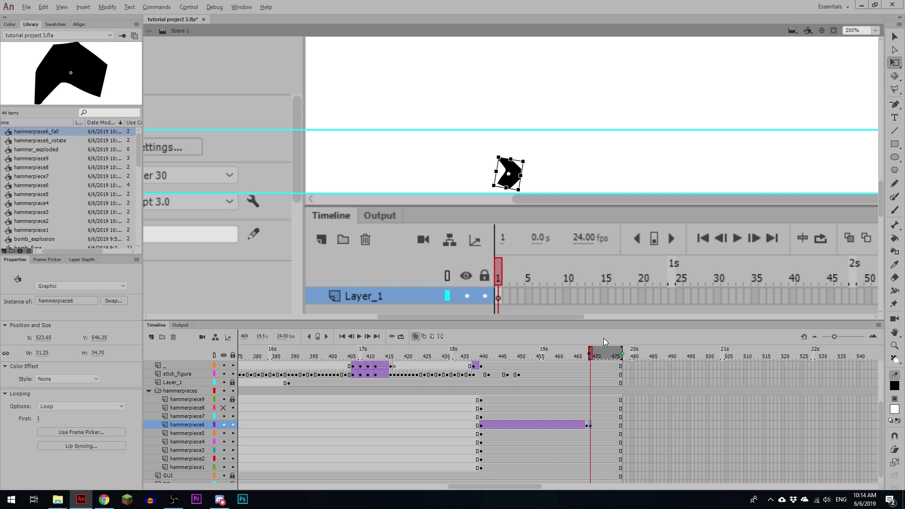
{"action": "left_click_drag", "start_coordinate": [622, 352], "coordinate": [587, 356]}
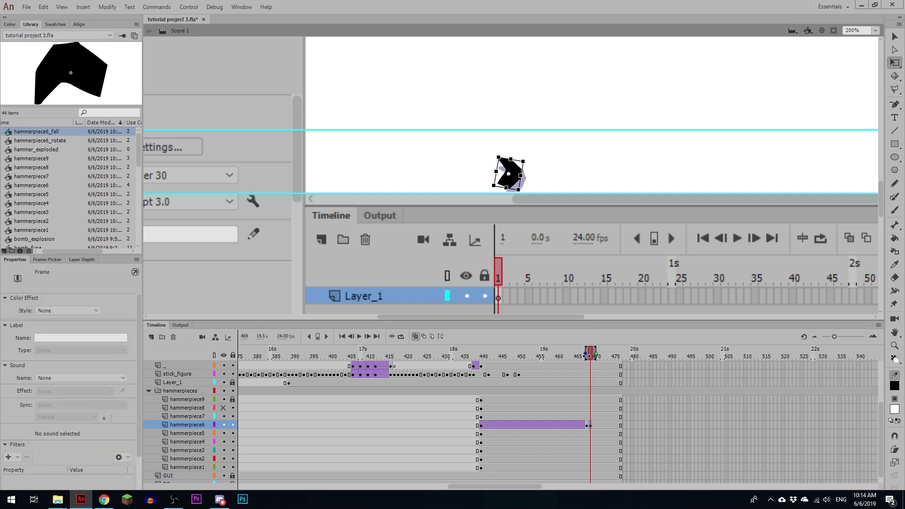
Step: Add keyframes at frames 470 and 471, rotating the piece further and moving it left through a small bounce
{"action": "key", "text": "F6"}
{"action": "left_click_drag", "start_coordinate": [528, 161], "coordinate": [514, 187]}
{"action": "key", "text": "shift+Left"}
{"action": "key", "text": "shift+Left"}
{"action": "key", "text": "shift+Up"}
{"action": "key", "text": "F6"}
{"action": "key", "text": "shift+Left"}
{"action": "key", "text": "shift+Down"}
Step: Add keyframes at frames 472 and 473, moving the piece left and down to rest on the lowest ground line
{"action": "key", "text": "F6"}
{"action": "key", "text": "shift+Left"}
{"action": "key", "text": "shift+Down"}
{"action": "key", "text": "Down"}
{"action": "key", "text": "Down"}
{"action": "key", "text": "Down"}
{"action": "key", "text": "Left"}
{"action": "key", "text": "Left"}
{"action": "key", "text": "Left"}
{"action": "key", "text": "Left"}
{"action": "key", "text": "Left"}
{"action": "key", "text": "Down"}
{"action": "key", "text": "Down"}
{"action": "key", "text": "F6"}
{"action": "key", "text": "shift+Left"}
{"action": "key", "text": "shift+Down"}
{"action": "key", "text": "Left"}
{"action": "key", "text": "Left"}
{"action": "key", "text": "Left"}
{"action": "key", "text": "Left"}
{"action": "key", "text": "Left"}
{"action": "key", "text": "Up"}
{"action": "key", "text": "Up"}
{"action": "key", "text": "Up"}
{"action": "key", "text": "Up"}
{"action": "key", "text": "Up"}
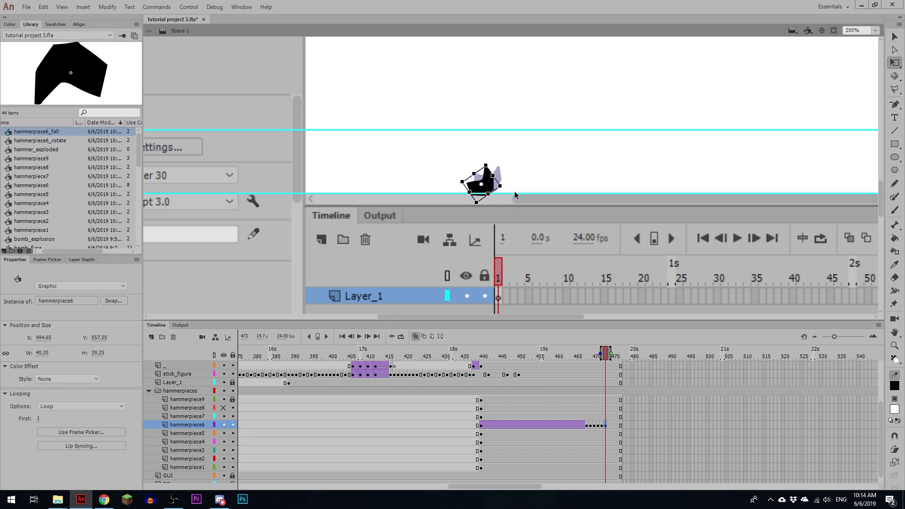
Step: Add a keyframe at frame 474 with the piece nudged slightly left, and move that keyframe to frame 476
{"action": "key", "text": "F6"}
{"action": "key", "text": "Left"}
{"action": "key", "text": "Left"}
{"action": "key", "text": "Left"}
{"action": "key", "text": "Left"}
{"action": "key", "text": "Left"}
{"action": "left_click", "coordinate": [613, 425]}
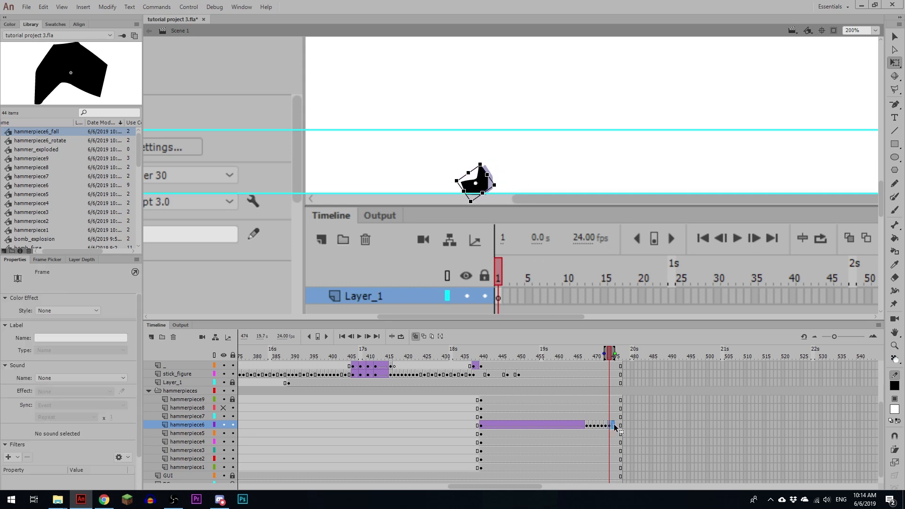
{"action": "left_click_drag", "start_coordinate": [614, 426], "coordinate": [616, 426]}
Step: Create a classic tween from frame 473 to frame 476 on hammerpiece6 with its easing set to 100 out
{"action": "left_click", "coordinate": [609, 425]}
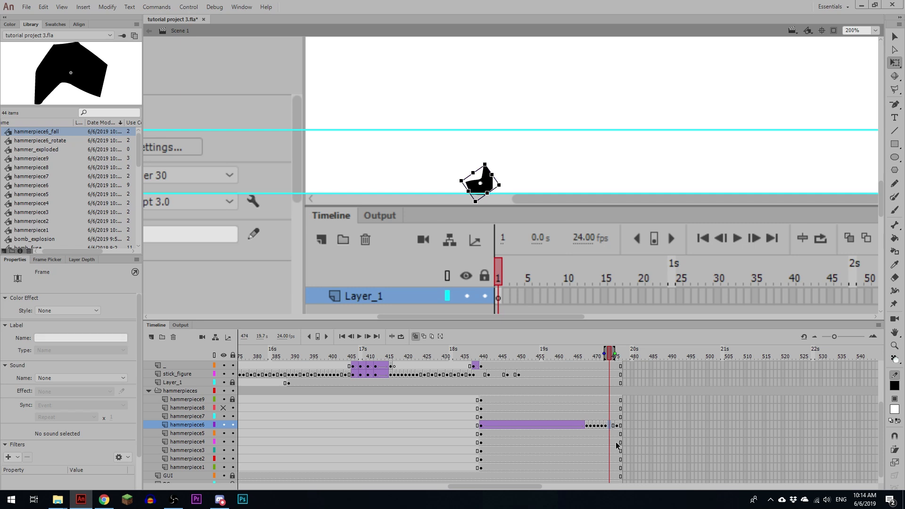
{"action": "key", "text": "F3"}
{"action": "left_click_drag", "start_coordinate": [118, 349], "coordinate": [128, 326]}
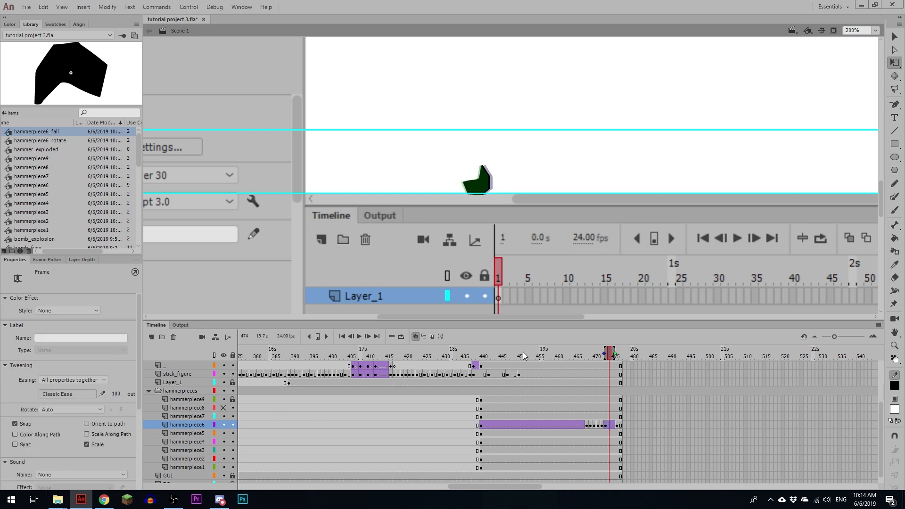
Step: Play back hammerpiece6's full flight, bounce and slide with the whole scene in view
{"action": "left_click", "coordinate": [560, 413]}
{"action": "key", "text": "Return"}
{"action": "left_click", "coordinate": [559, 413]}
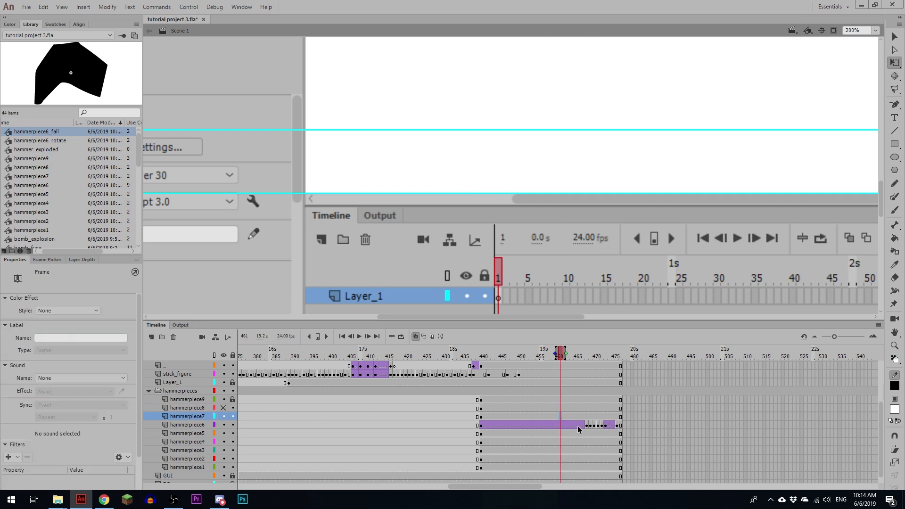
{"action": "key", "text": "ctrl+minus"}
{"action": "key", "text": "ctrl+minus"}
{"action": "left_click", "coordinate": [481, 418]}
{"action": "key", "text": "Return"}
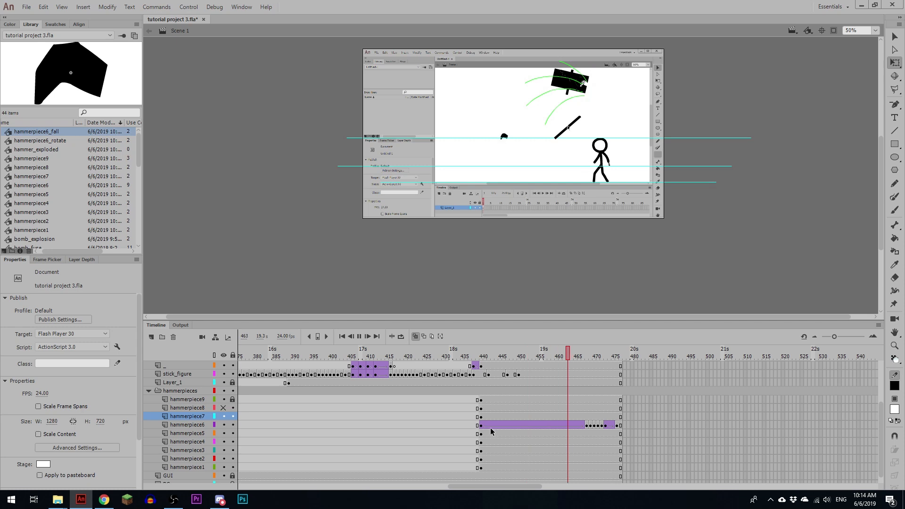
{"action": "left_click", "coordinate": [481, 418]}
{"action": "key", "text": "comma"}
{"action": "key", "text": "comma"}
{"action": "key", "text": "Return"}
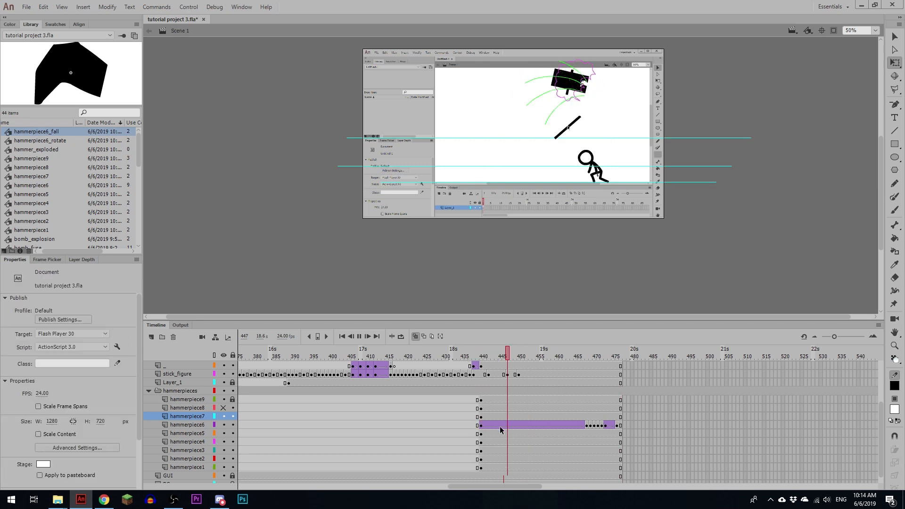
Step: Select hammerpiece5 at frame 440 and display the hammerpiece6 layer as outlines
{"action": "left_click", "coordinate": [482, 433]}
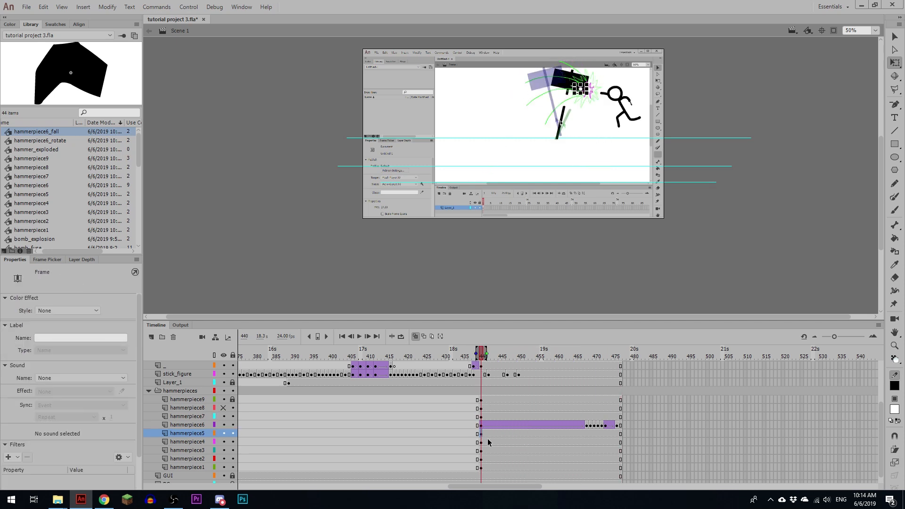
{"action": "key", "text": "ctrl+equal"}
{"action": "key", "text": "ctrl+equal"}
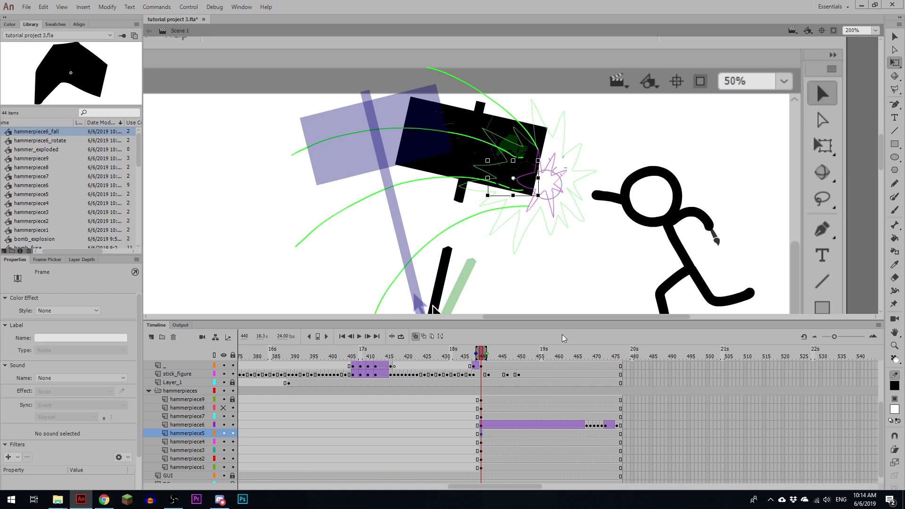
{"action": "left_click", "coordinate": [215, 425]}
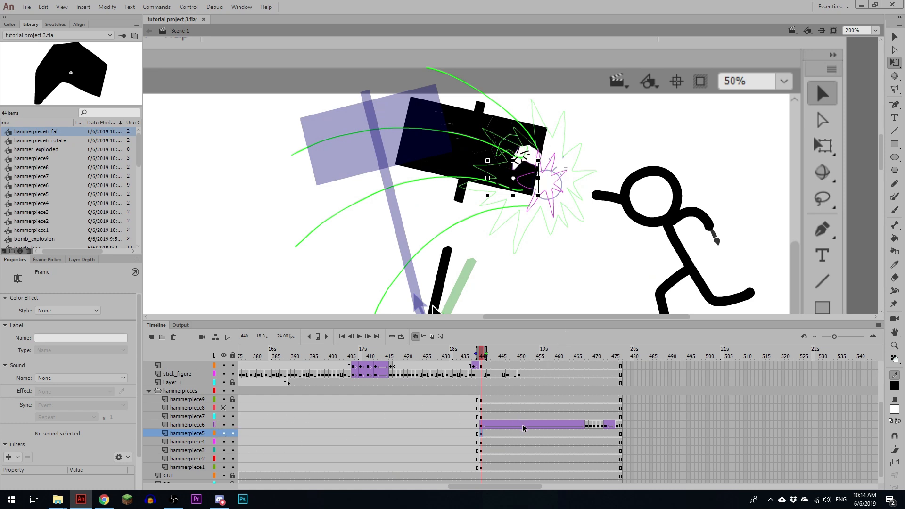
Step: Lock Layer_4 and turn off onion skinning
{"action": "scroll", "coordinate": [404, 431], "scroll_direction": "up", "scroll_amount": 3}
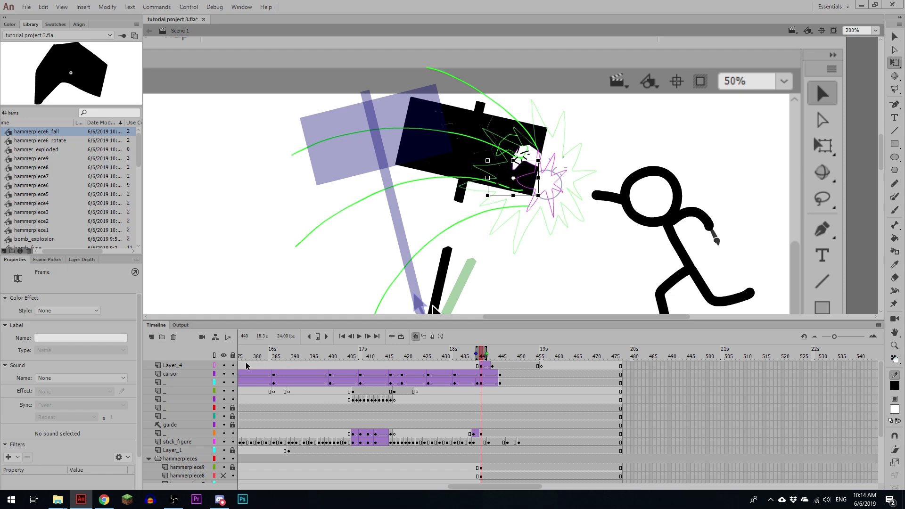
{"action": "left_click", "coordinate": [232, 365]}
{"action": "left_click_drag", "start_coordinate": [532, 262], "coordinate": [493, 228]}
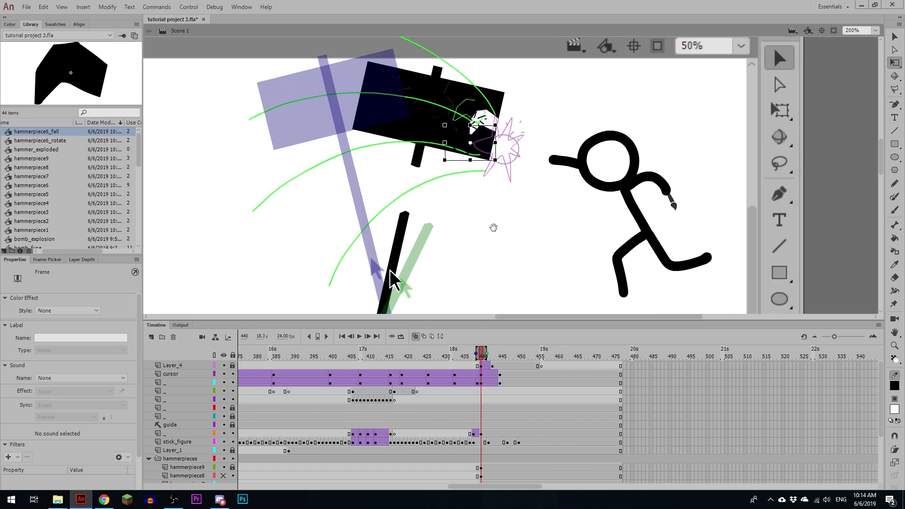
{"action": "left_click", "coordinate": [415, 336]}
{"action": "left_click_drag", "start_coordinate": [472, 227], "coordinate": [447, 242]}
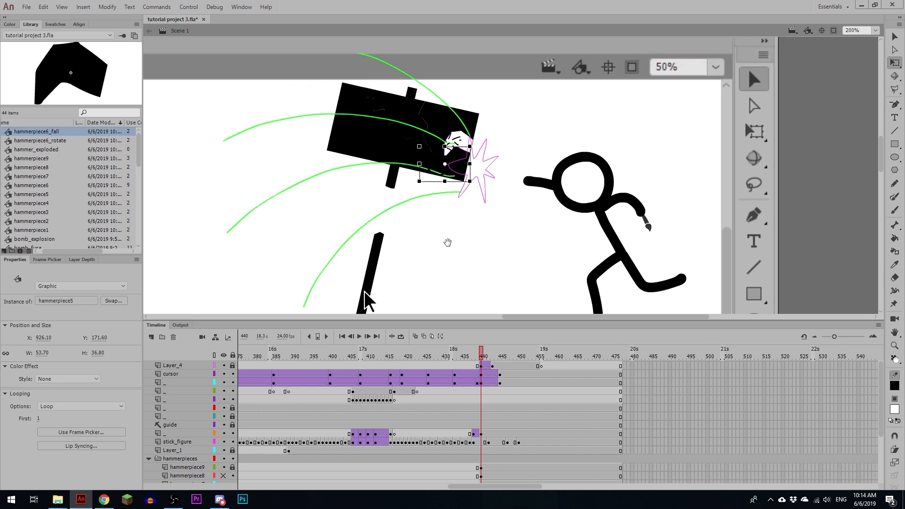
{"action": "left_click_drag", "start_coordinate": [461, 275], "coordinate": [479, 240]}
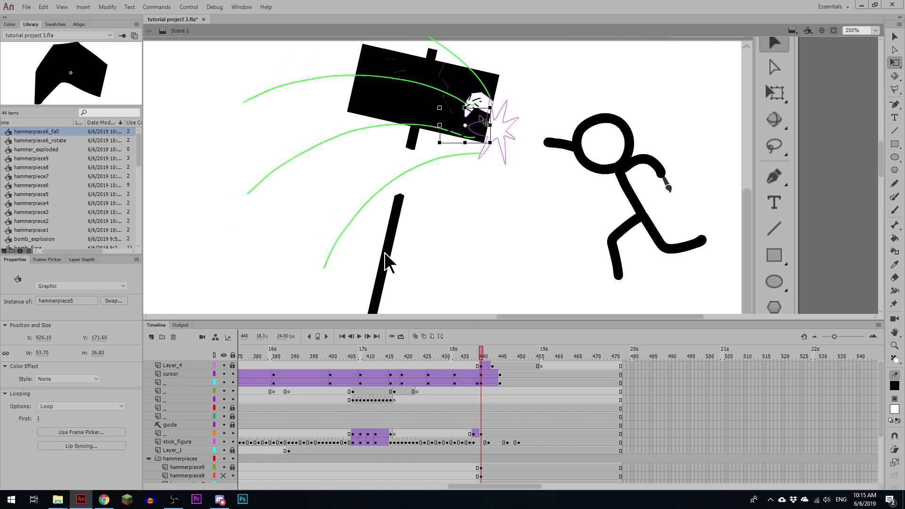
Step: Convert the selected hammerpiece5 into a graphic symbol named hammerpiece5_rotate
{"action": "key", "text": "F8"}
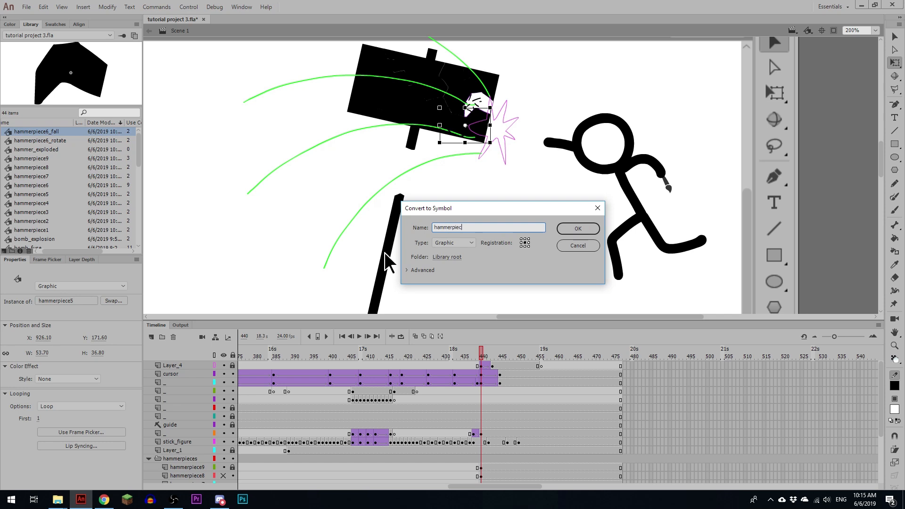
{"action": "key", "text": "shift+Home"}
{"action": "key", "text": "ctrl+c"}
{"action": "key", "text": "Right"}
{"action": "key", "text": "Return"}
{"action": "double_click", "coordinate": [457, 153]}
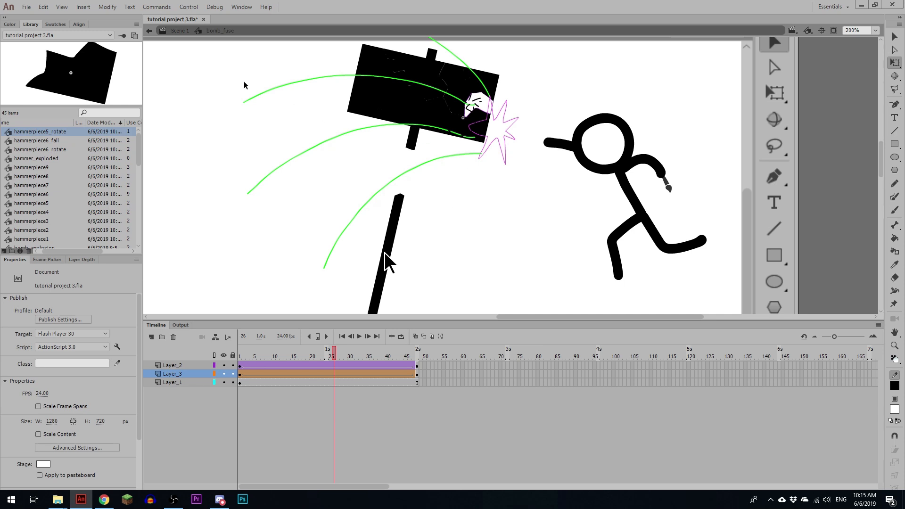
{"action": "double_click", "coordinate": [222, 69]}
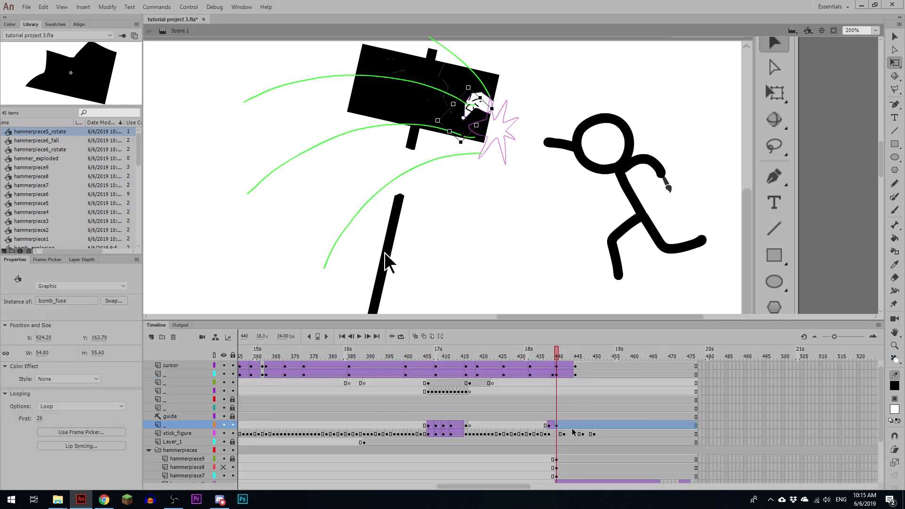
Step: Insert a blank keyframe at frame 441 on the bomb fuse layer, and open hammerpiece5_rotate from frame 440 for editing
{"action": "left_click", "coordinate": [559, 426]}
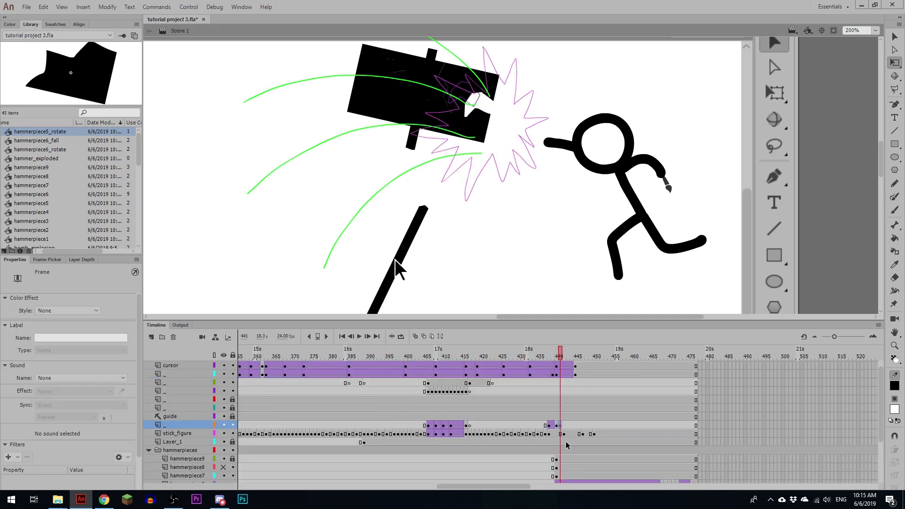
{"action": "left_click", "coordinate": [558, 350]}
{"action": "left_click", "coordinate": [482, 125]}
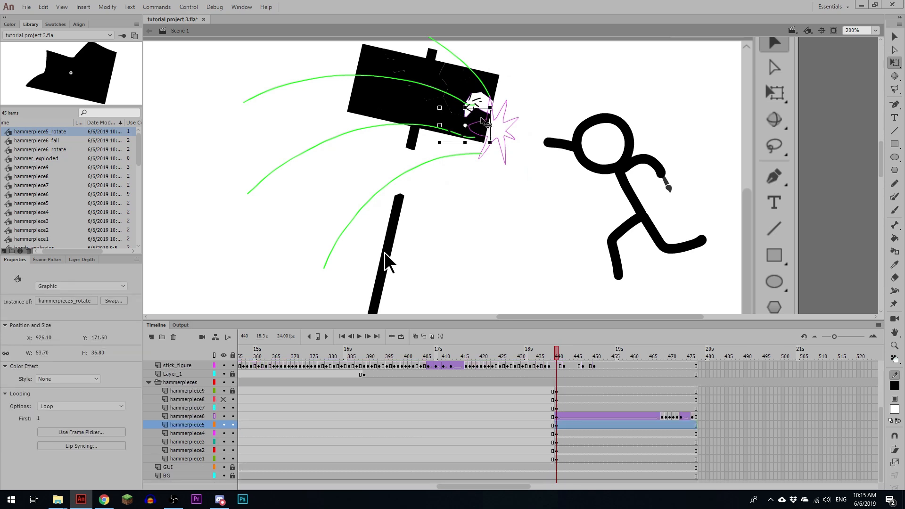
{"action": "double_click", "coordinate": [481, 117]}
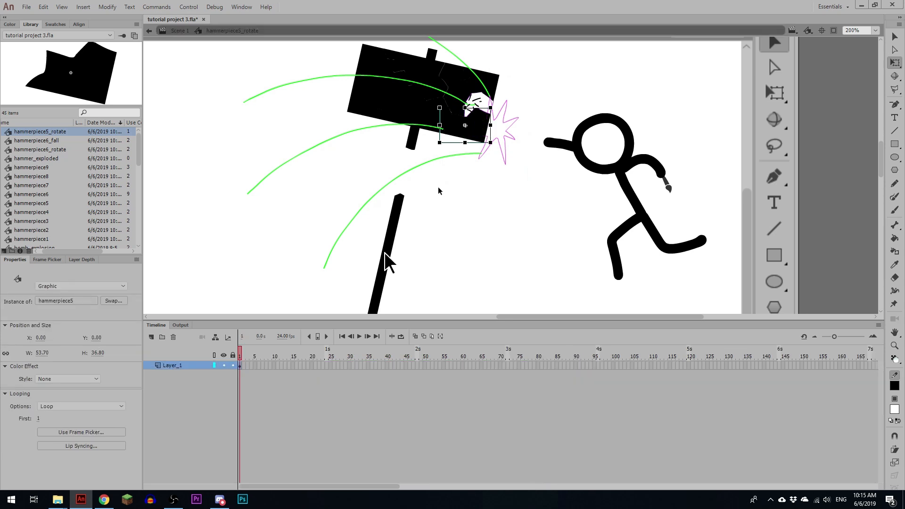
Step: Insert a keyframe at frame 24 of hammerpiece5_rotate and add a classic tween with counter-clockwise (CCW) rotation
{"action": "left_click", "coordinate": [326, 366]}
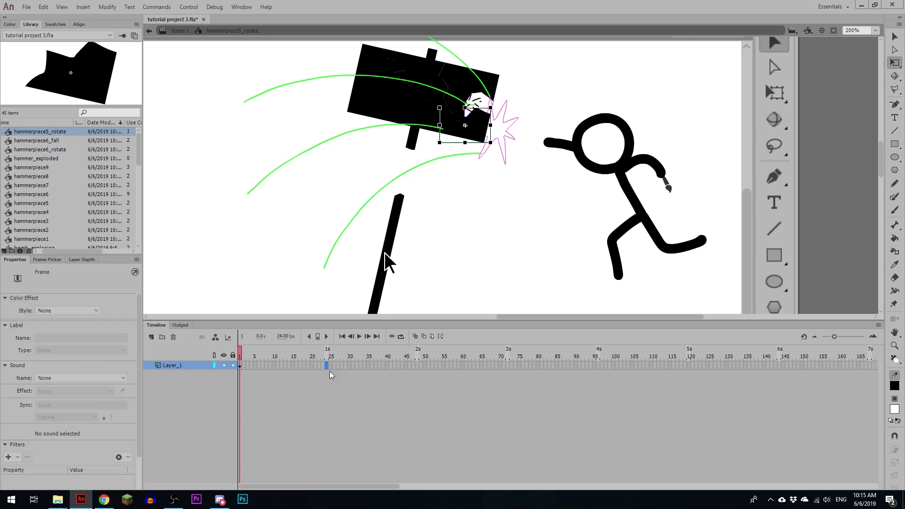
{"action": "key", "text": "F6"}
{"action": "left_click", "coordinate": [305, 366]}
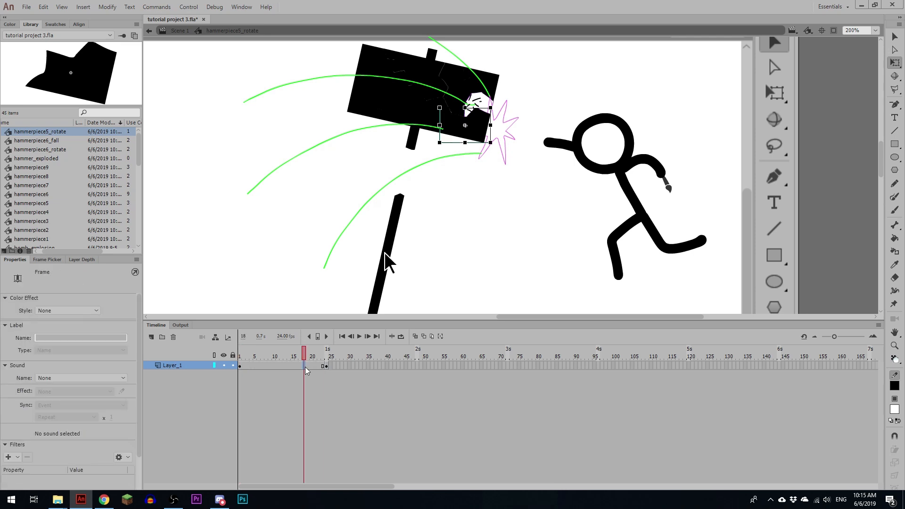
{"action": "key", "text": "F3"}
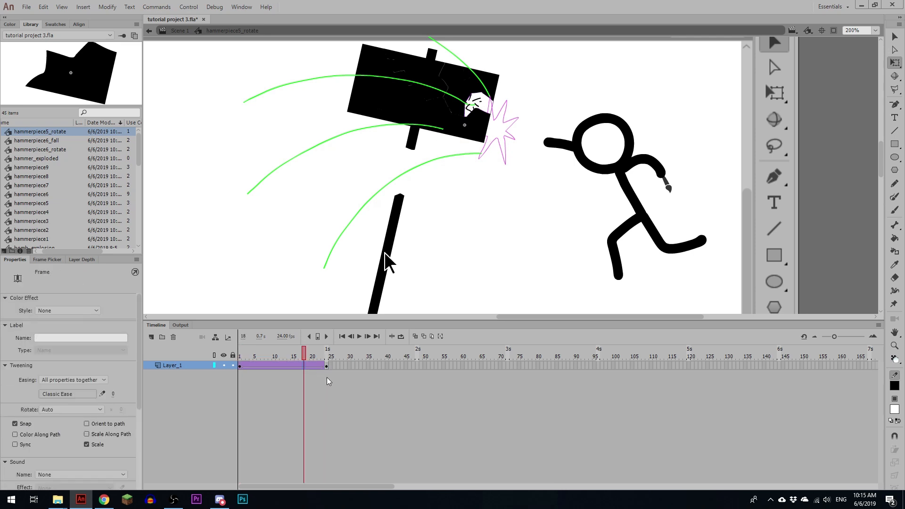
{"action": "left_click", "coordinate": [89, 410]}
{"action": "left_click", "coordinate": [92, 450]}
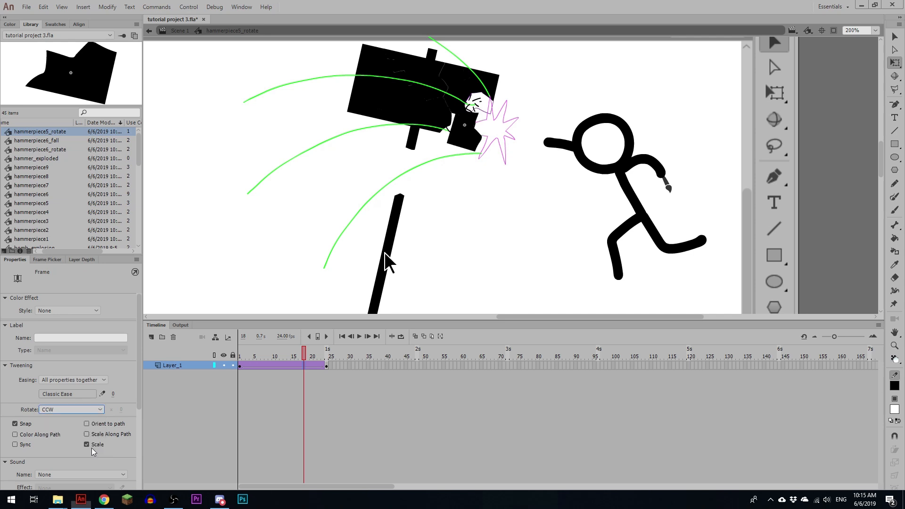
Step: Insert a keyframe at frame 23, remove the duplicate frame 24 so the spin loops smoothly, and play it back
{"action": "left_click", "coordinate": [323, 366]}
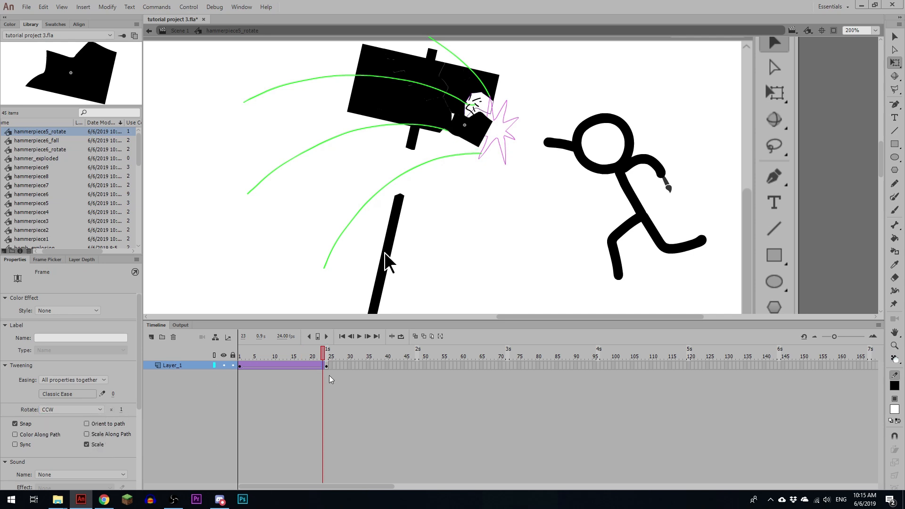
{"action": "key", "text": "F6"}
{"action": "left_click", "coordinate": [327, 355]}
{"action": "key", "text": "shift+F5"}
{"action": "left_click_drag", "start_coordinate": [340, 357], "coordinate": [303, 356]}
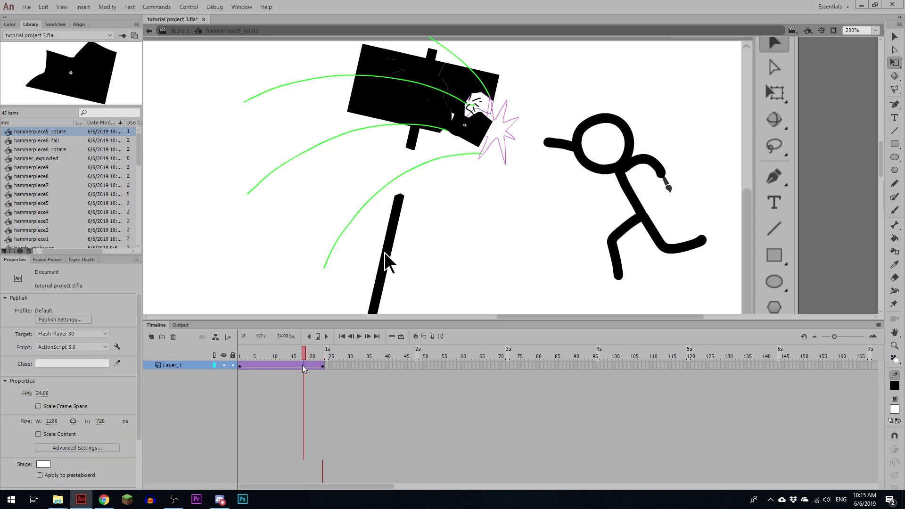
{"action": "left_click", "coordinate": [304, 365]}
{"action": "left_click", "coordinate": [234, 387]}
{"action": "key", "text": "Return"}
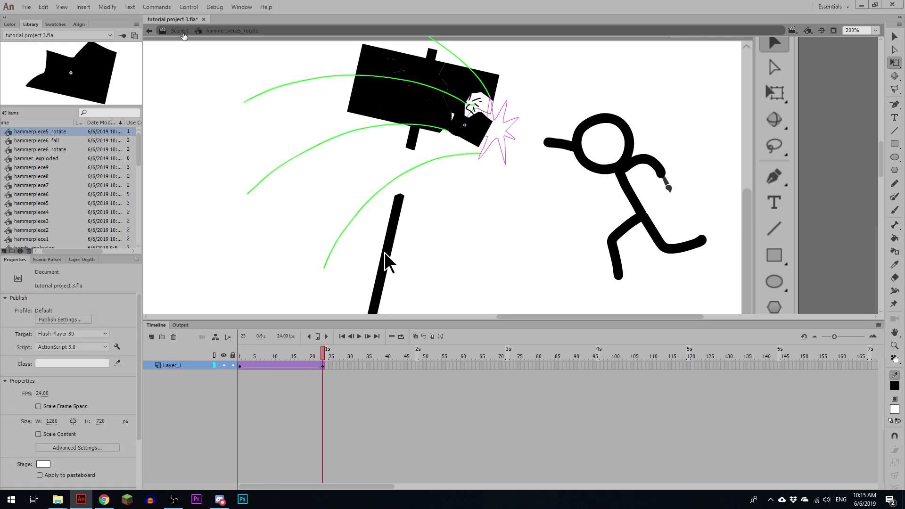
Step: Return to Scene 1 and convert the rotating piece into a graphic symbol named hammerpiece5_fall
{"action": "left_click", "coordinate": [183, 33]}
{"action": "key", "text": "F8"}
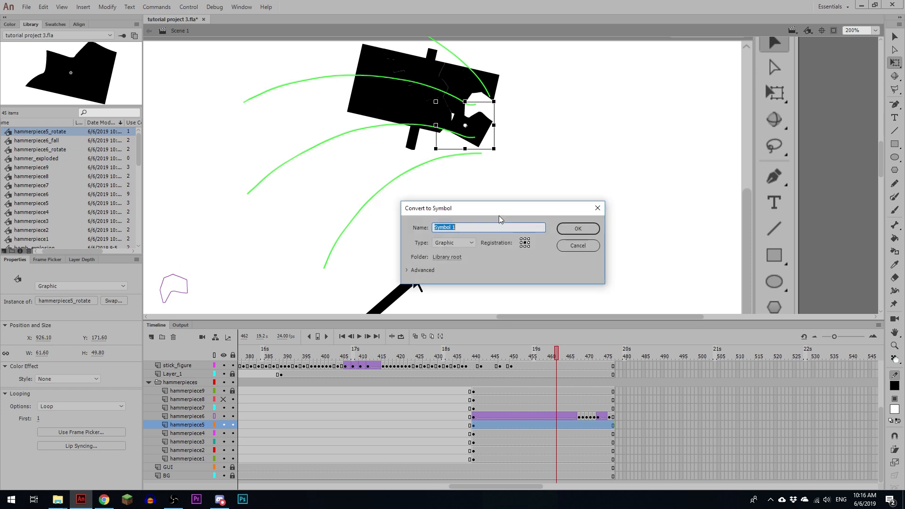
{"action": "key", "text": "ctrl+v"}
{"action": "type", "text": "_fall"}
{"action": "key", "text": "Return"}
Step: Inside hammerpiece5_fall, insert a keyframe at frame 48 and move the piece straight down well below its start
{"action": "double_click", "coordinate": [483, 126]}
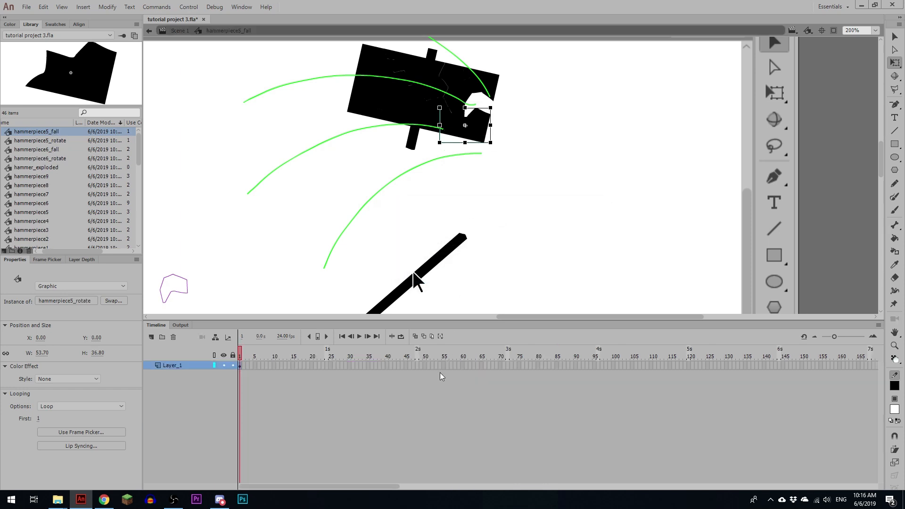
{"action": "left_click", "coordinate": [415, 368]}
{"action": "key", "text": "F6"}
{"action": "key", "text": "ctrl+minus"}
{"action": "key", "text": "ctrl+minus"}
{"action": "key", "text": "ctrl+minus"}
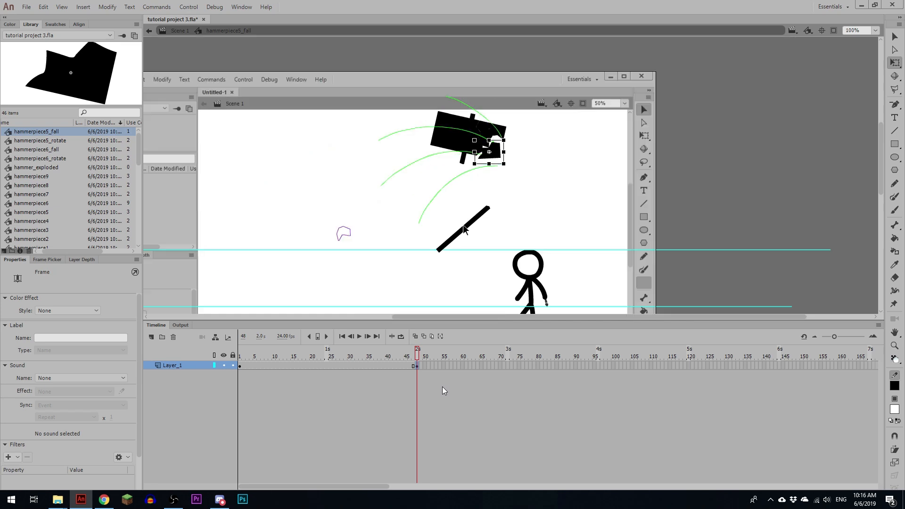
{"action": "scroll", "coordinate": [612, 245], "scroll_direction": "down", "scroll_amount": 4}
{"action": "key", "text": "shift+Down"}
{"action": "key", "text": "shift+Down"}
{"action": "key", "text": "shift+Down"}
{"action": "key", "text": "shift+Down"}
{"action": "key", "text": "shift+Down"}
{"action": "key", "text": "shift+Down"}
{"action": "key", "text": "shift+Down"}
{"action": "key", "text": "shift+Down"}
{"action": "key", "text": "shift+Down"}
{"action": "key", "text": "shift+Down"}
{"action": "key", "text": "shift+Down"}
{"action": "key", "text": "shift+Down"}
{"action": "key", "text": "shift+Down"}
{"action": "key", "text": "shift+Down"}
{"action": "key", "text": "shift+Down"}
{"action": "key", "text": "shift+Down"}
{"action": "key", "text": "shift+Down"}
{"action": "key", "text": "shift+Down"}
{"action": "key", "text": "shift+Down"}
{"action": "key", "text": "shift+Down"}
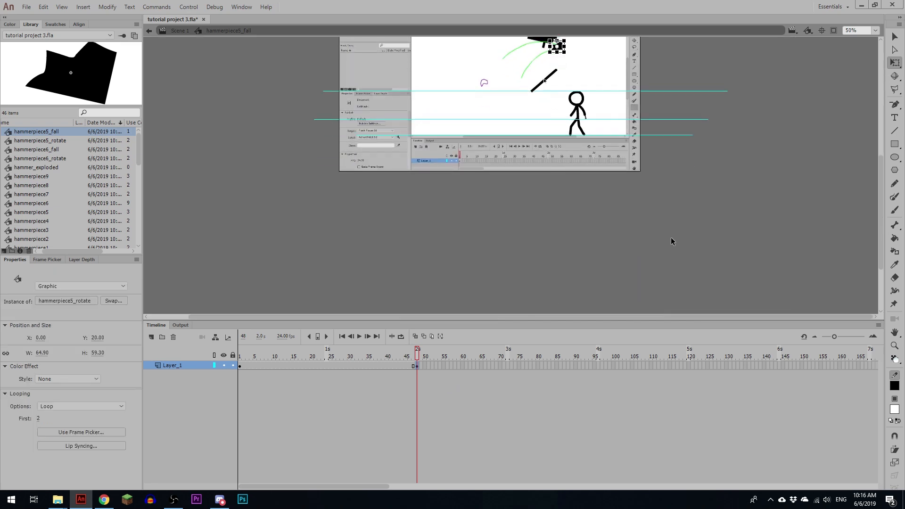
{"action": "key", "text": "shift+Down"}
{"action": "key", "text": "shift+Down"}
{"action": "key", "text": "shift+Down"}
{"action": "key", "text": "shift+Down"}
{"action": "key", "text": "shift+Down"}
{"action": "key", "text": "shift+Down"}
{"action": "key", "text": "shift+Down"}
Step: Add a classic tween to the fall with an ease of -100, and return to Scene 1
{"action": "left_click", "coordinate": [338, 366]}
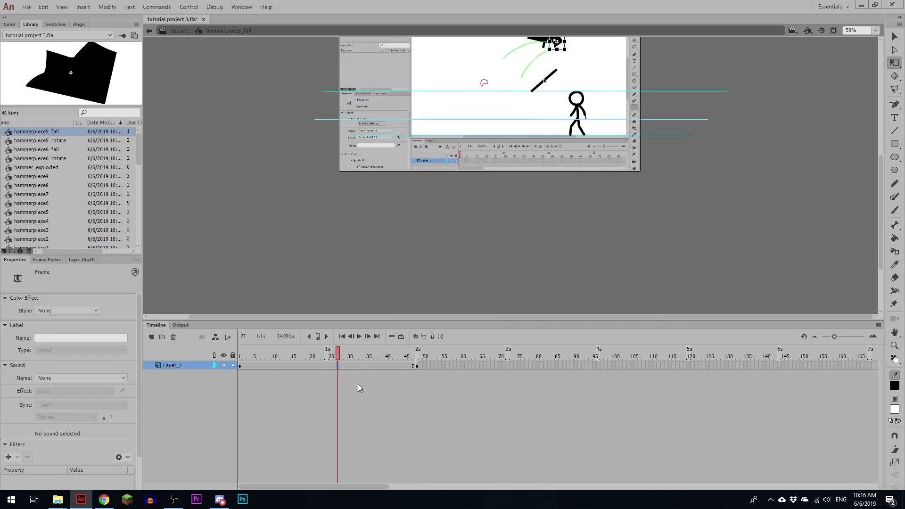
{"action": "key", "text": "F4"}
{"action": "left_click_drag", "start_coordinate": [113, 394], "coordinate": [122, 490]}
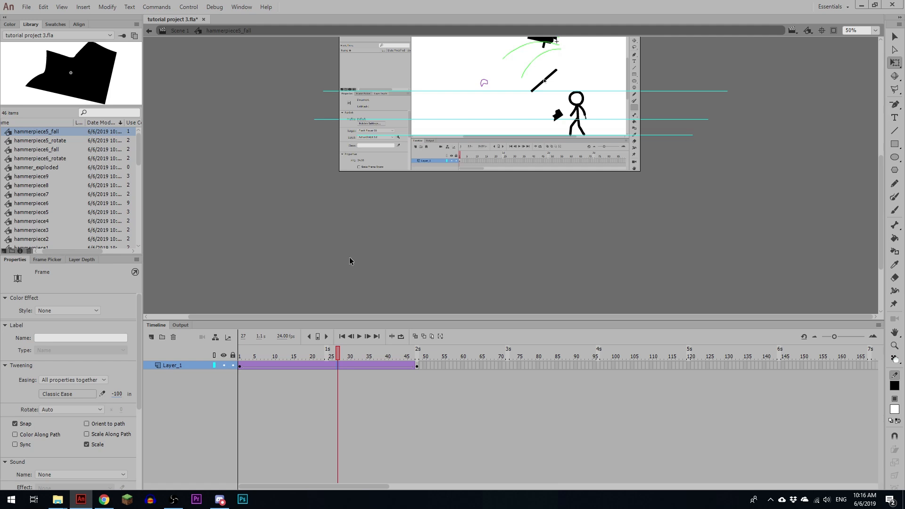
{"action": "scroll", "coordinate": [596, 157], "scroll_direction": "up", "scroll_amount": 3}
{"action": "left_click", "coordinate": [488, 204]}
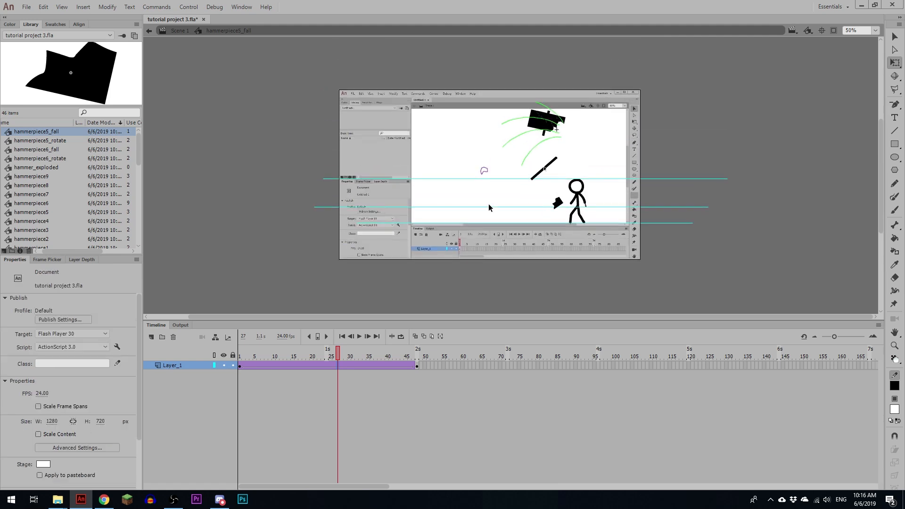
{"action": "left_click", "coordinate": [178, 31]}
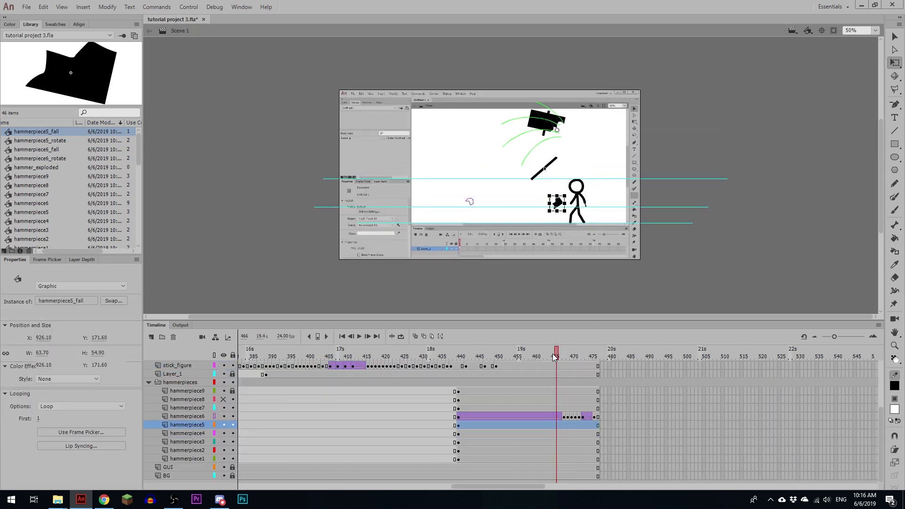
Step: Keyframe hammerpiece5 at frame 463, move it left and down onto the lowest guide line, and classic tween it from frame 440
{"action": "mouse_move", "coordinate": [552, 353]}
{"action": "left_mouse_down"}
{"action": "mouse_move", "coordinate": [521, 357]}
{"action": "mouse_move", "coordinate": [545, 356]}
{"action": "left_mouse_up"}
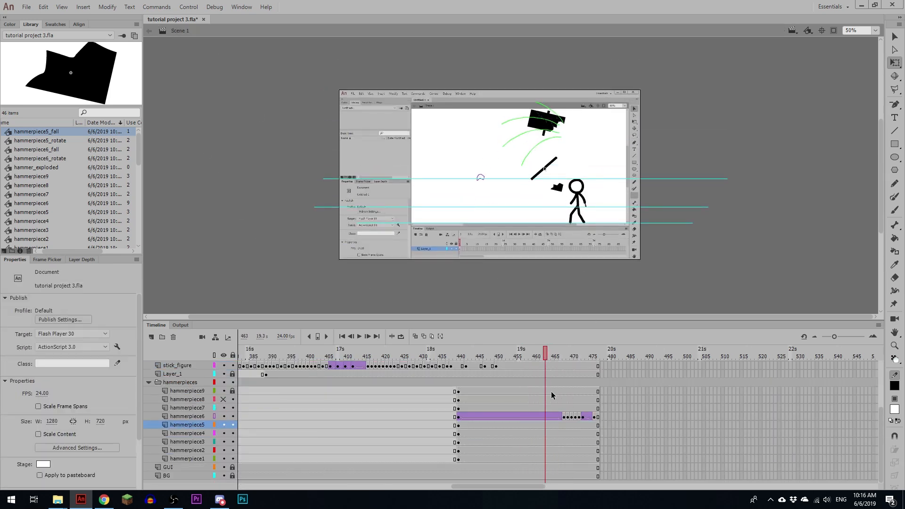
{"action": "left_click", "coordinate": [545, 425]}
{"action": "key", "text": "shift+Left"}
{"action": "key", "text": "shift+Left"}
{"action": "key", "text": "shift+Left"}
{"action": "key", "text": "shift+Left"}
{"action": "key", "text": "shift+Left"}
{"action": "key", "text": "shift+Left"}
{"action": "key", "text": "shift+Left"}
{"action": "key", "text": "shift+Left"}
{"action": "key", "text": "shift+Left"}
{"action": "key", "text": "shift+Left"}
{"action": "key", "text": "shift+Left"}
{"action": "key", "text": "shift+Left"}
{"action": "key", "text": "shift+Left"}
{"action": "key", "text": "shift+Left"}
{"action": "key", "text": "shift+Left"}
{"action": "key", "text": "shift+Left"}
{"action": "key", "text": "shift+Left"}
{"action": "key", "text": "shift+Left"}
{"action": "key", "text": "shift+Left"}
{"action": "key", "text": "shift+Left"}
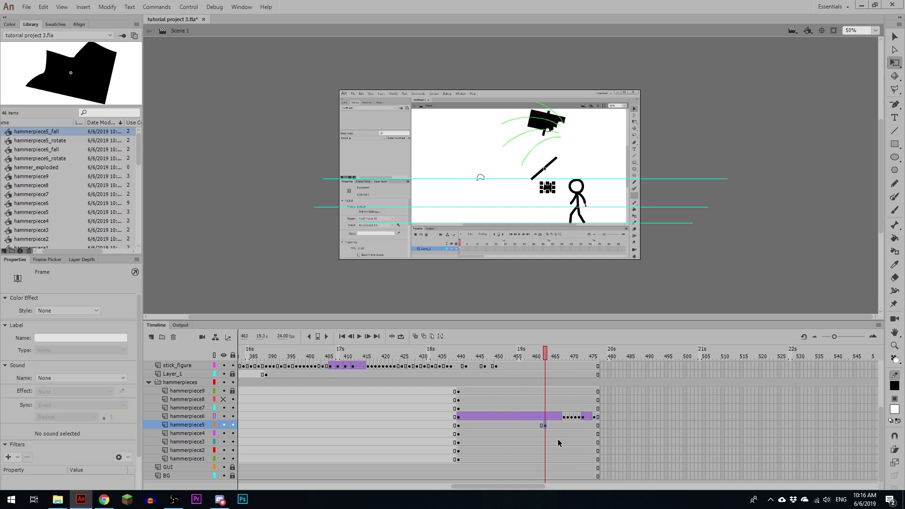
{"action": "key", "text": "shift+Down"}
{"action": "key", "text": "shift+Down"}
{"action": "key", "text": "shift+Left"}
{"action": "key", "text": "shift+Left"}
{"action": "key", "text": "shift+Down"}
{"action": "key", "text": "shift+Down"}
{"action": "key", "text": "shift+Down"}
{"action": "key", "text": "shift+Down"}
{"action": "key", "text": "shift+Down"}
{"action": "key", "text": "shift+Down"}
{"action": "key", "text": "shift+Down"}
{"action": "key", "text": "shift+Down"}
{"action": "key", "text": "shift+Down"}
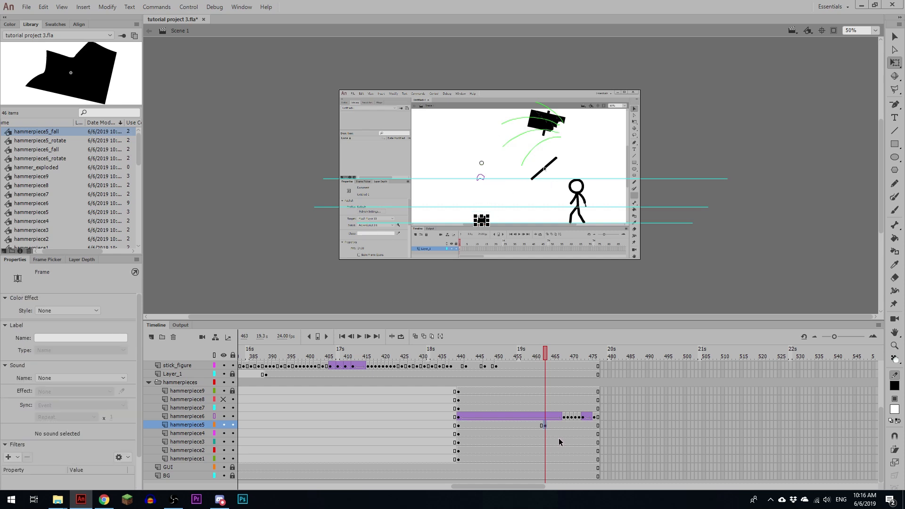
{"action": "left_click", "coordinate": [522, 426]}
{"action": "key", "text": "F3"}
Step: Play back the scene repeatedly from frame 440 to check hammerpiece5's spinning fall
{"action": "left_click", "coordinate": [458, 432]}
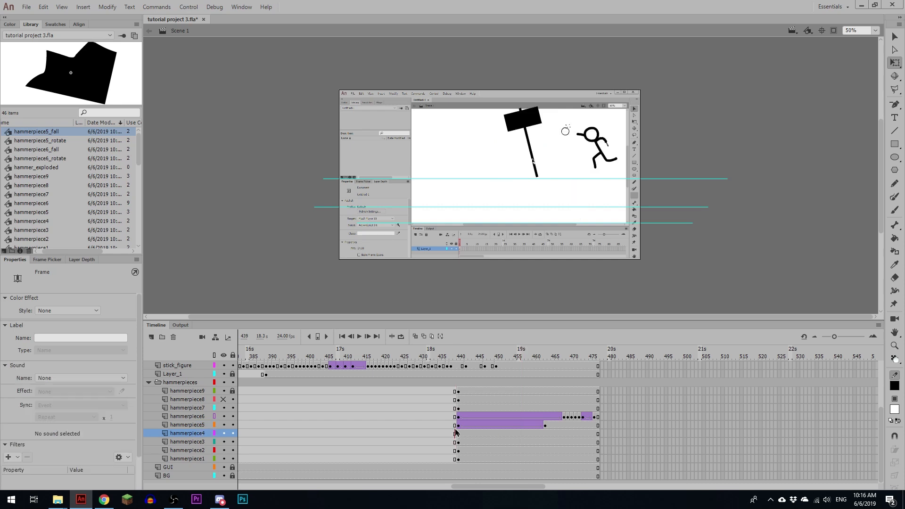
{"action": "key", "text": "Return"}
{"action": "left_click", "coordinate": [458, 425]}
{"action": "key", "text": "Return"}
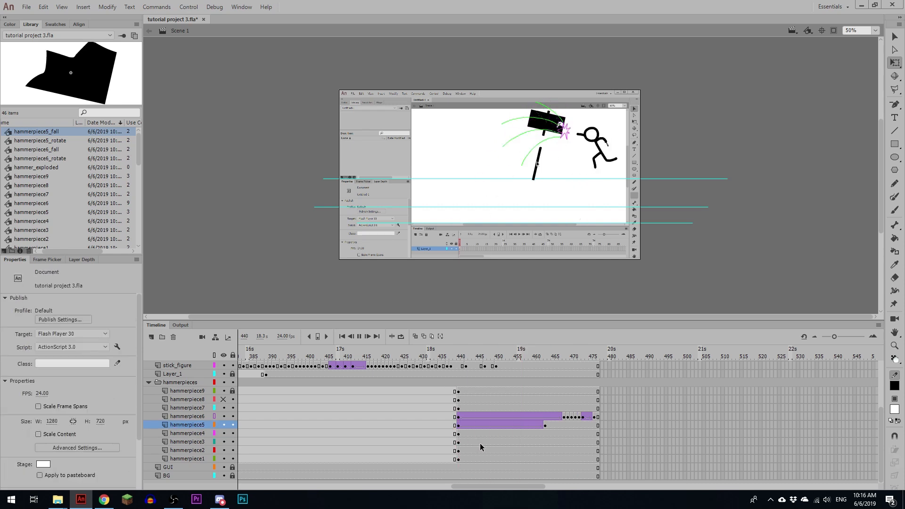
{"action": "key", "text": "Return"}
{"action": "left_click", "coordinate": [459, 430]}
{"action": "left_click", "coordinate": [458, 426]}
{"action": "key", "text": "Return"}
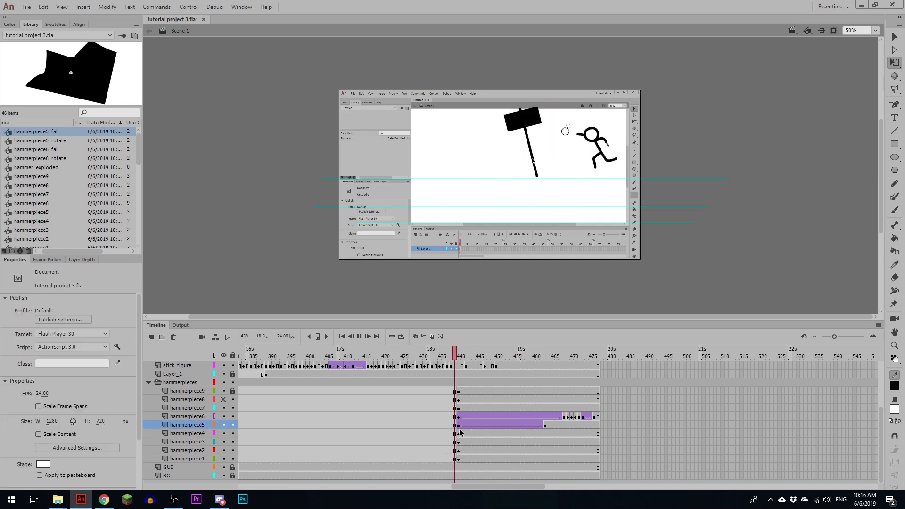
{"action": "left_click", "coordinate": [475, 434]}
{"action": "left_click", "coordinate": [460, 425]}
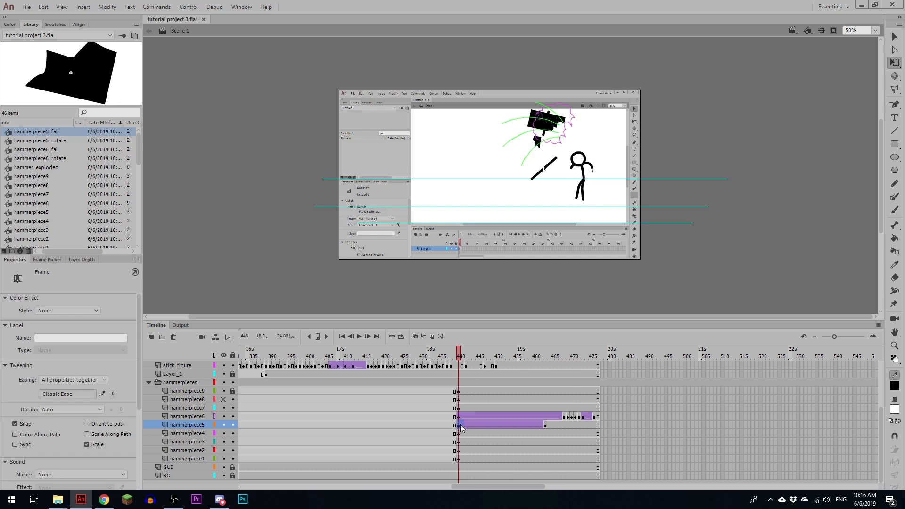
{"action": "key", "text": "Return"}
{"action": "left_click", "coordinate": [464, 426]}
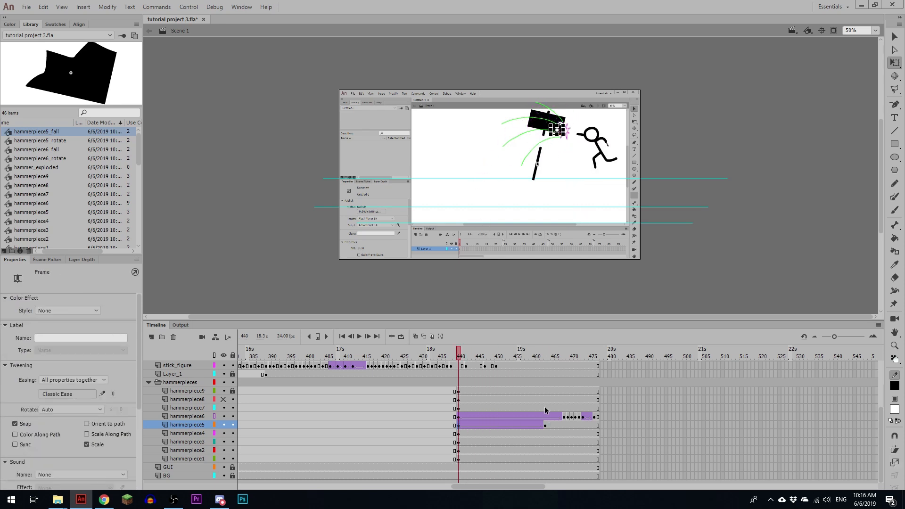
Step: Turn off the outline display for the hammerpiece6 layer
{"action": "left_click", "coordinate": [460, 418]}
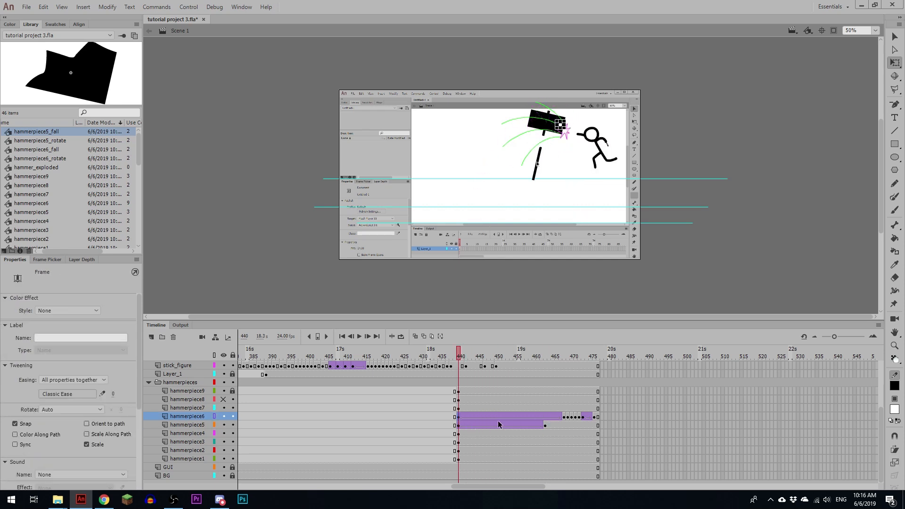
{"action": "key", "text": "ctrl+equal"}
{"action": "key", "text": "ctrl+equal"}
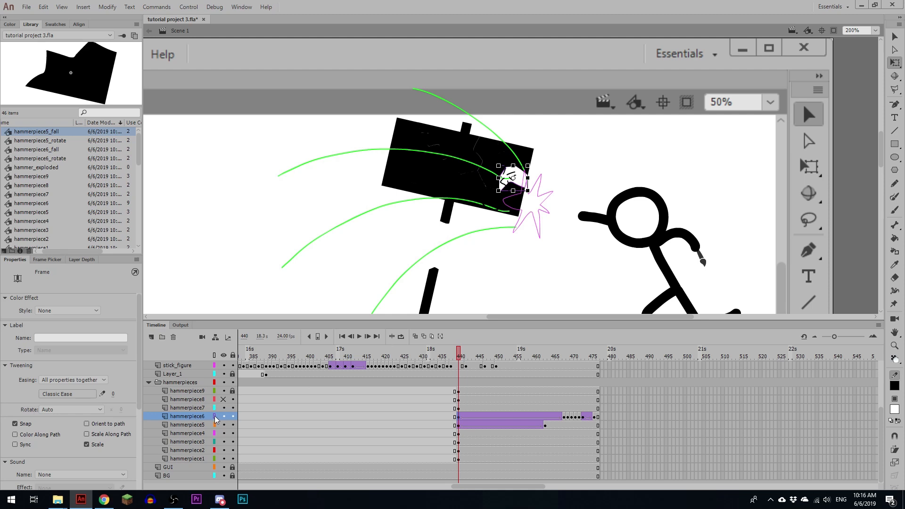
{"action": "left_click", "coordinate": [215, 417]}
Step: Inside hammerpiece6_fall, move the piece at frame 34 further down to Y 1530.05, and return to Scene 1
{"action": "double_click", "coordinate": [524, 182]}
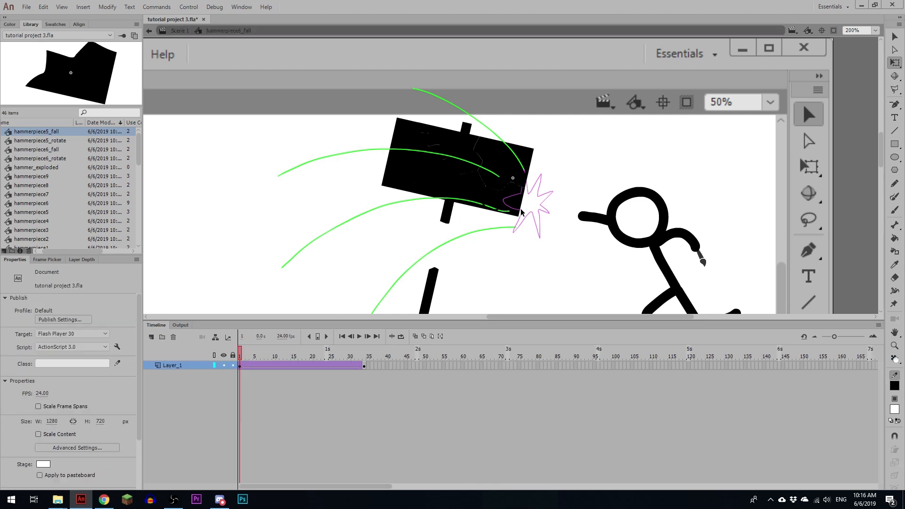
{"action": "key", "text": "ctrl+minus"}
{"action": "key", "text": "ctrl+minus"}
{"action": "key", "text": "ctrl+minus"}
{"action": "left_click", "coordinate": [366, 366]}
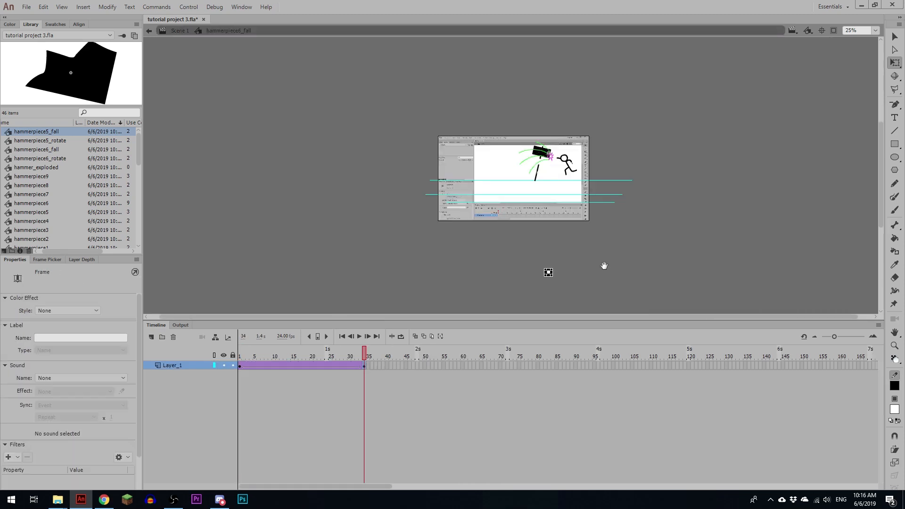
{"action": "key", "text": "shift+Down"}
{"action": "key", "text": "shift+Down"}
{"action": "key", "text": "shift+Down"}
{"action": "key", "text": "shift+Down"}
{"action": "key", "text": "shift+Down"}
{"action": "key", "text": "shift+Down"}
{"action": "key", "text": "shift+Down"}
{"action": "key", "text": "shift+Down"}
{"action": "key", "text": "shift+Down"}
{"action": "key", "text": "shift+Down"}
{"action": "key", "text": "shift+Down"}
{"action": "key", "text": "shift+Down"}
{"action": "key", "text": "shift+Down"}
{"action": "key", "text": "shift+Down"}
{"action": "key", "text": "shift+Down"}
{"action": "key", "text": "shift+Down"}
{"action": "key", "text": "shift+Down"}
{"action": "key", "text": "shift+Down"}
{"action": "key", "text": "shift+Down"}
{"action": "key", "text": "shift+Down"}
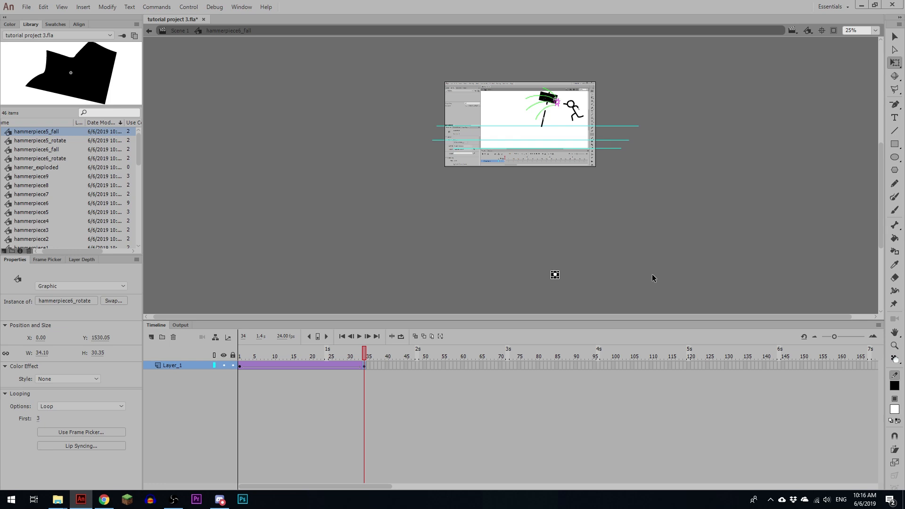
{"action": "left_click", "coordinate": [181, 31]}
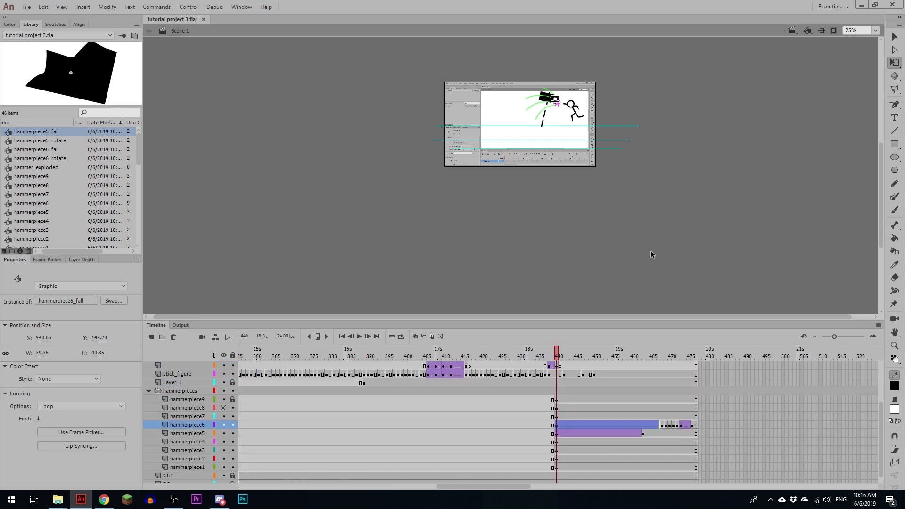
Step: Play back hammerpiece6's flight from frame 440 and inspect its landing around frame 468
{"action": "key", "text": "Return"}
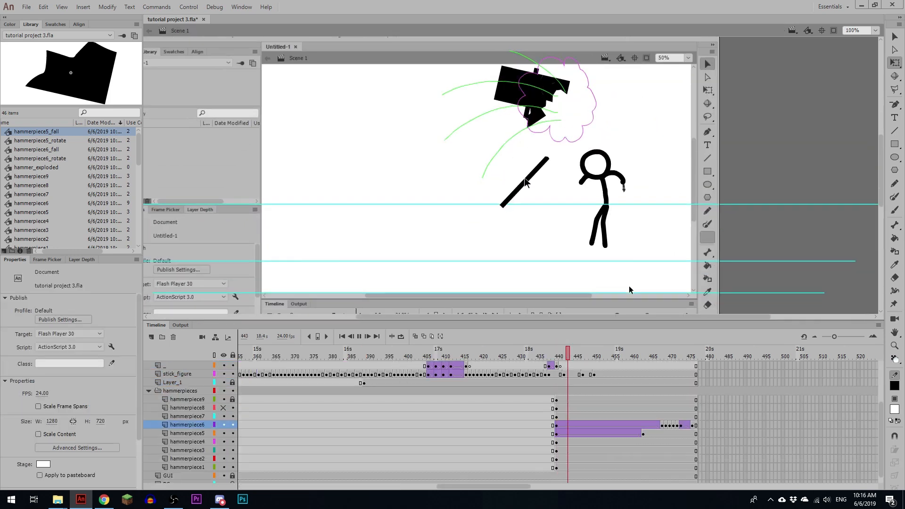
{"action": "left_click", "coordinate": [658, 425]}
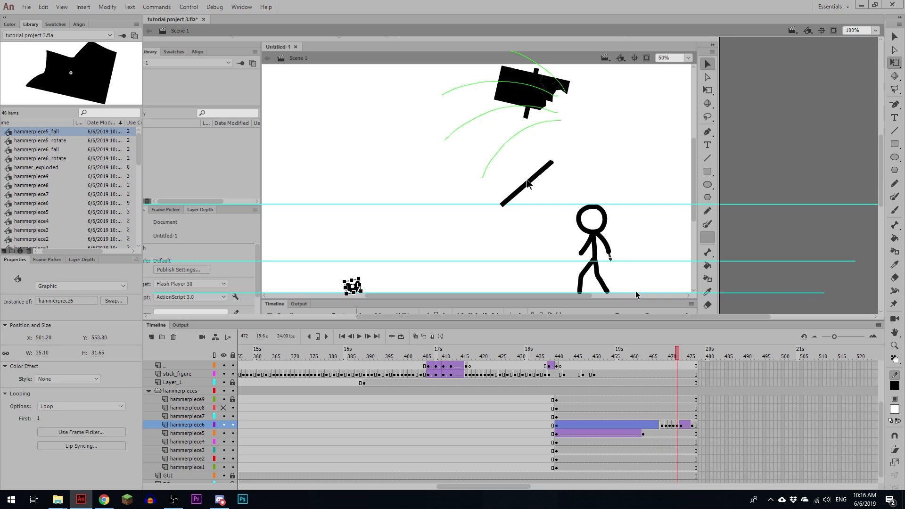
{"action": "mouse_move", "coordinate": [674, 357]}
{"action": "left_mouse_down"}
{"action": "mouse_move", "coordinate": [607, 359]}
{"action": "mouse_move", "coordinate": [658, 357]}
{"action": "left_mouse_up"}
{"action": "left_click", "coordinate": [663, 425]}
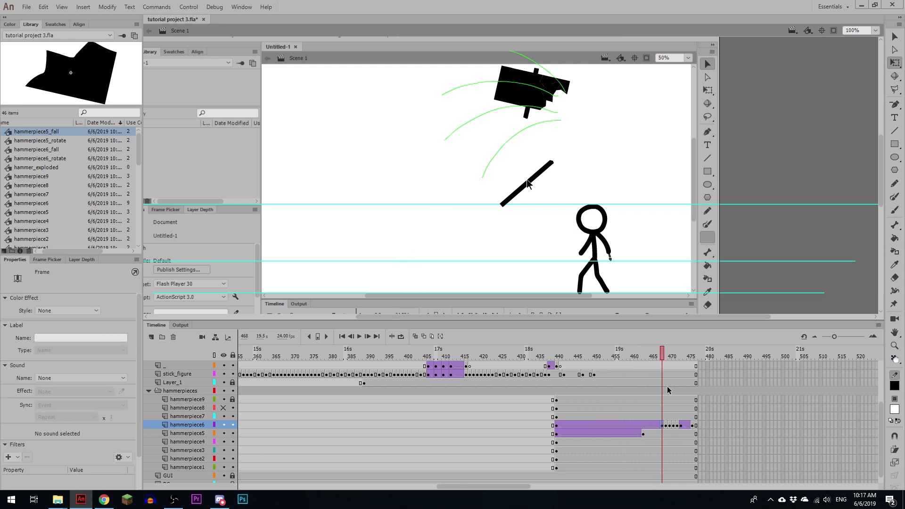
{"action": "key", "text": "shift+Up"}
{"action": "key", "text": "shift+Up"}
{"action": "key", "text": "shift+Up"}
{"action": "key", "text": "shift+Up"}
{"action": "key", "text": "shift+Up"}
{"action": "key", "text": "shift+Up"}
{"action": "key", "text": "shift+Up"}
{"action": "key", "text": "shift+Up"}
{"action": "key", "text": "shift+Up"}
{"action": "key", "text": "shift+Up"}
{"action": "key", "text": "shift+Up"}
{"action": "key", "text": "shift+Up"}
{"action": "key", "text": "shift+Down"}
{"action": "key", "text": "shift+Down"}
{"action": "key", "text": "shift+Down"}
Step: Keyframe hammerpiece6 at frame 461 and move the piece down and left until it rests on the lowest ground guide
{"action": "left_click_drag", "start_coordinate": [662, 357], "coordinate": [587, 360]}
{"action": "key", "text": "space"}
{"action": "mouse_move", "coordinate": [619, 214]}
{"action": "left_mouse_down"}
{"action": "mouse_move", "coordinate": [608, 254]}
{"action": "mouse_move", "coordinate": [620, 198]}
{"action": "left_mouse_up"}
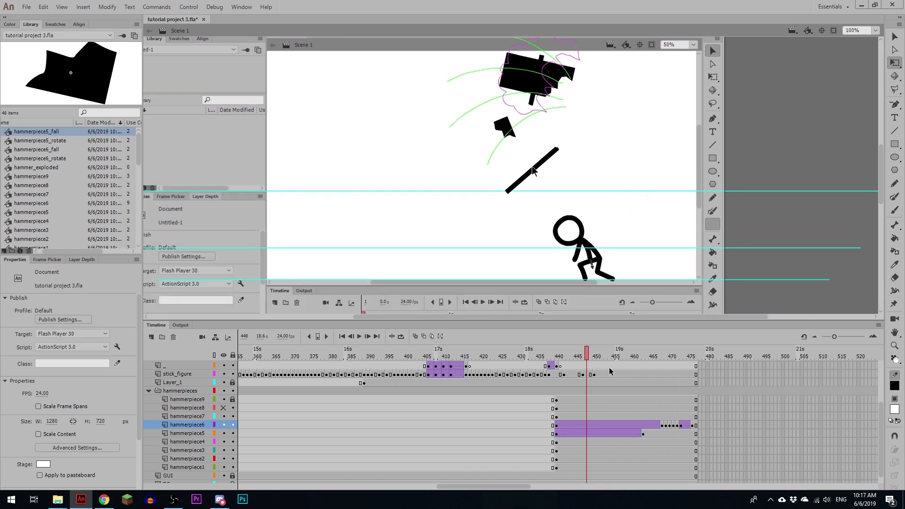
{"action": "left_click_drag", "start_coordinate": [588, 357], "coordinate": [636, 361]}
{"action": "left_click", "coordinate": [637, 425]}
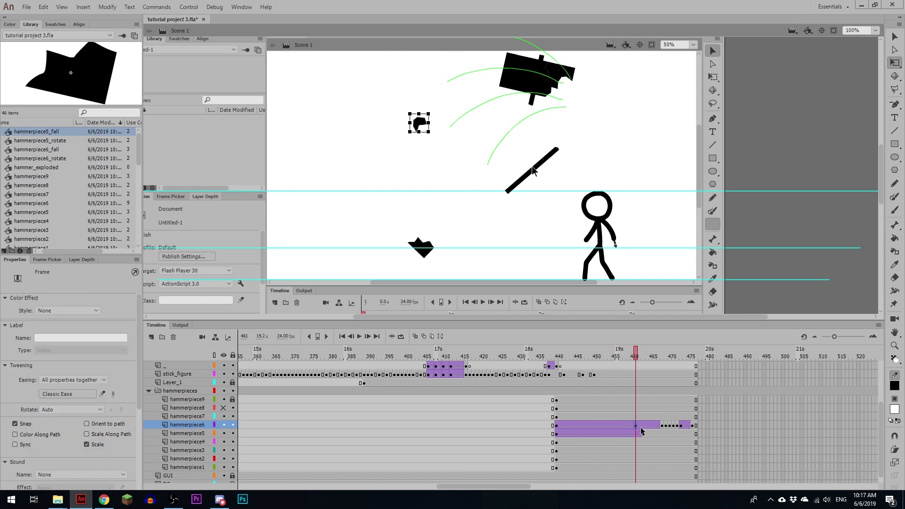
{"action": "key", "text": "shift+Down"}
{"action": "key", "text": "shift+Down"}
{"action": "key", "text": "shift+Down"}
{"action": "key", "text": "shift+Down"}
{"action": "key", "text": "shift+Down"}
{"action": "key", "text": "shift+Down"}
{"action": "key", "text": "shift+Down"}
{"action": "key", "text": "shift+Down"}
{"action": "key", "text": "shift+Down"}
{"action": "key", "text": "shift+Down"}
{"action": "key", "text": "shift+Down"}
{"action": "key", "text": "shift+Down"}
{"action": "key", "text": "shift+Down"}
{"action": "key", "text": "shift+Down"}
{"action": "key", "text": "shift+Down"}
{"action": "key", "text": "shift+Down"}
{"action": "key", "text": "shift+Down"}
{"action": "key", "text": "shift+Down"}
{"action": "key", "text": "shift+Down"}
{"action": "key", "text": "shift+Down"}
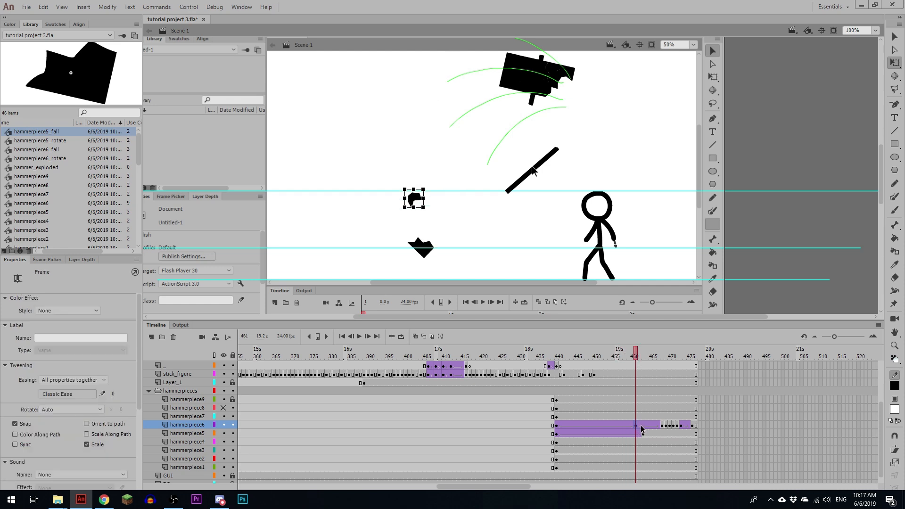
{"action": "key", "text": "shift+Left"}
{"action": "key", "text": "shift+Left"}
{"action": "key", "text": "shift+Left"}
{"action": "key", "text": "shift+Left"}
{"action": "key", "text": "shift+Left"}
{"action": "key", "text": "shift+Left"}
{"action": "key", "text": "shift+Left"}
{"action": "key", "text": "shift+Left"}
{"action": "key", "text": "shift+Left"}
{"action": "key", "text": "shift+Left"}
{"action": "key", "text": "shift+Left"}
{"action": "key", "text": "shift+Left"}
{"action": "key", "text": "shift+Left"}
{"action": "key", "text": "shift+Left"}
{"action": "key", "text": "shift+Left"}
{"action": "key", "text": "shift+Left"}
{"action": "key", "text": "shift+Left"}
{"action": "key", "text": "shift+Left"}
{"action": "key", "text": "shift+Down"}
{"action": "key", "text": "shift+Down"}
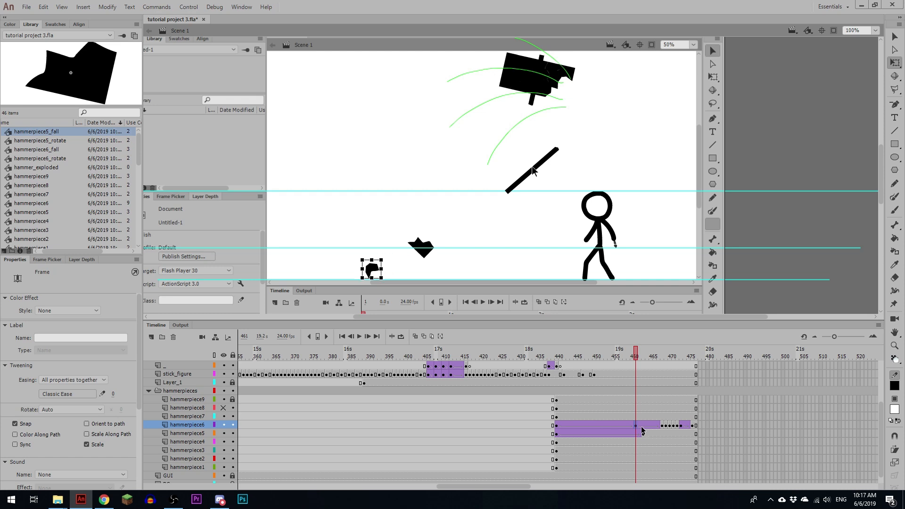
{"action": "key", "text": "Down"}
{"action": "key", "text": "Down"}
{"action": "key", "text": "Down"}
{"action": "key", "text": "Left"}
{"action": "key", "text": "Left"}
{"action": "key", "text": "Left"}
{"action": "key", "text": "Left"}
{"action": "key", "text": "Left"}
{"action": "key", "text": "Left"}
{"action": "key", "text": "Left"}
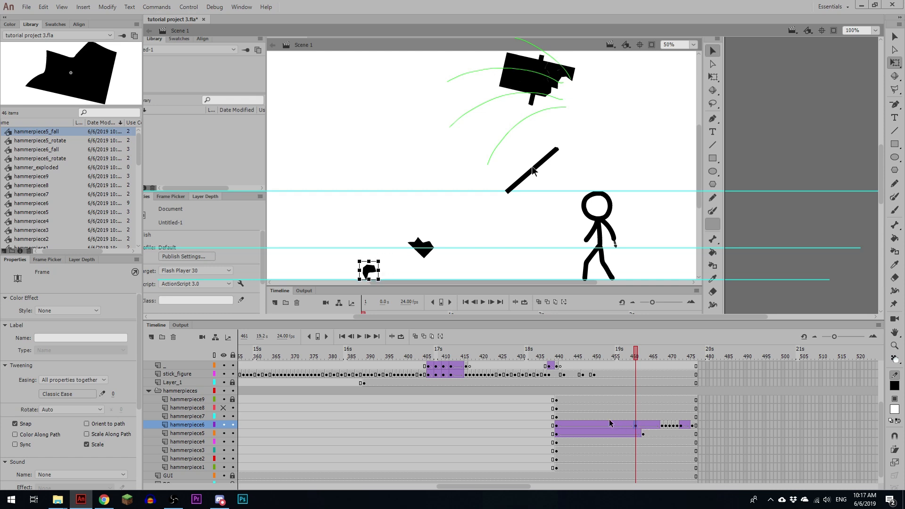
Step: Play back hammerpiece6's flight from frame 440 and inspect its position at frame 465
{"action": "left_click", "coordinate": [560, 427]}
{"action": "key", "text": "Return"}
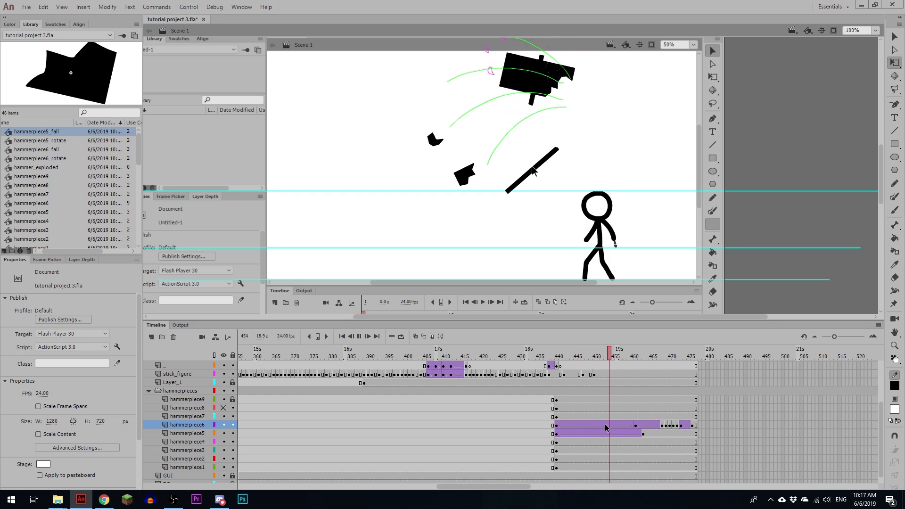
{"action": "left_click", "coordinate": [651, 425]}
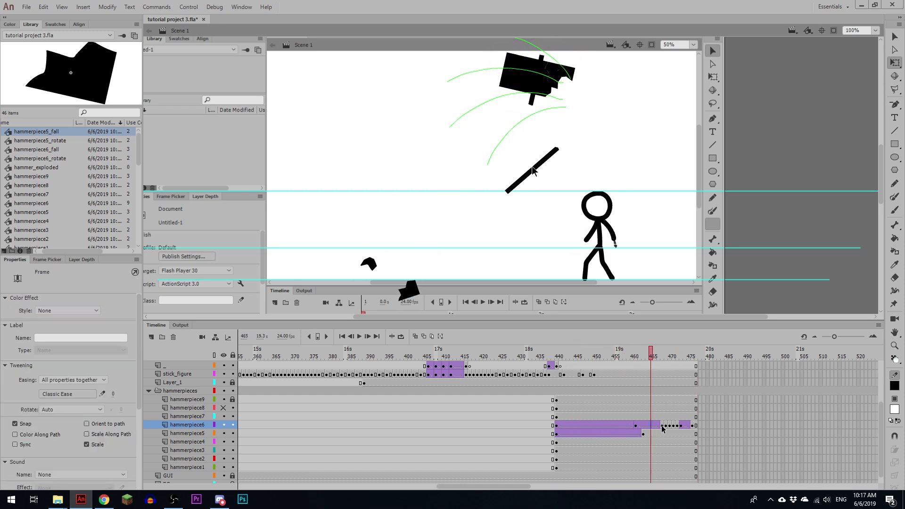
Step: Remove hammerpiece6's classic tween starting at frame 461 and clear all of its keyframes after that frame
{"action": "left_click", "coordinate": [636, 426]}
{"action": "right_click", "coordinate": [636, 426]}
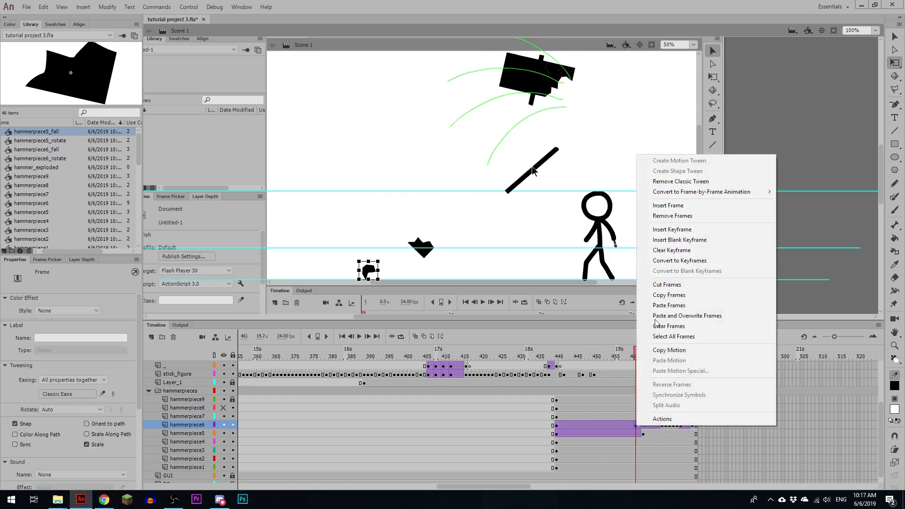
{"action": "left_click", "coordinate": [669, 181]}
{"action": "left_click_drag", "start_coordinate": [661, 425], "coordinate": [691, 425]}
{"action": "key", "text": "shift+F6"}
{"action": "left_click", "coordinate": [636, 426]}
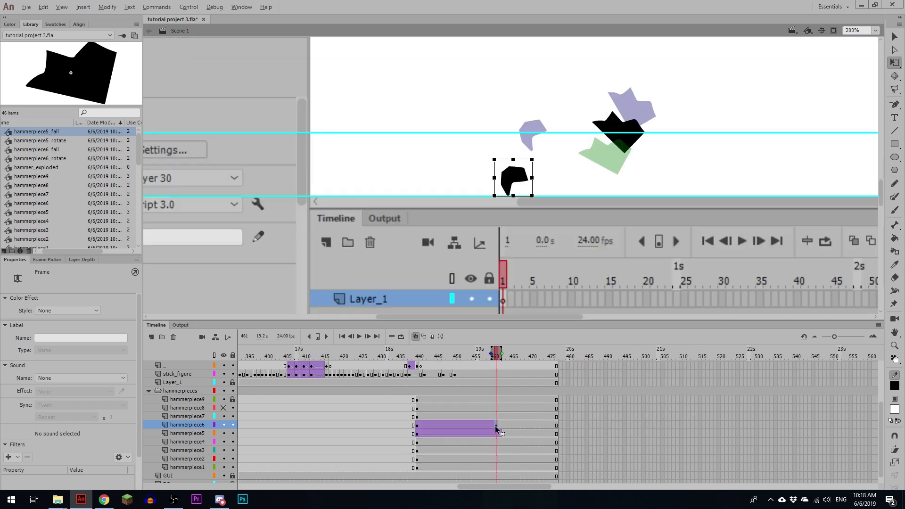
Step: Keyframe hammerpiece6 frame by frame from 462 to 471, moving and rotating it so it bounces leftward and lands on the ground guide
{"action": "left_click", "coordinate": [502, 426]}
{"action": "key", "text": "F6"}
{"action": "left_click_drag", "start_coordinate": [526, 160], "coordinate": [477, 167]}
{"action": "key", "text": "F6"}
{"action": "key", "text": "F6"}
{"action": "key", "text": "F6"}
{"action": "key", "text": "F6"}
{"action": "key", "text": "F6"}
{"action": "left_click_drag", "start_coordinate": [499, 150], "coordinate": [464, 177]}
{"action": "key", "text": "F6"}
{"action": "left_click_drag", "start_coordinate": [482, 165], "coordinate": [432, 183]}
{"action": "key", "text": "F6"}
{"action": "key", "text": "F6"}
{"action": "key", "text": "F6"}
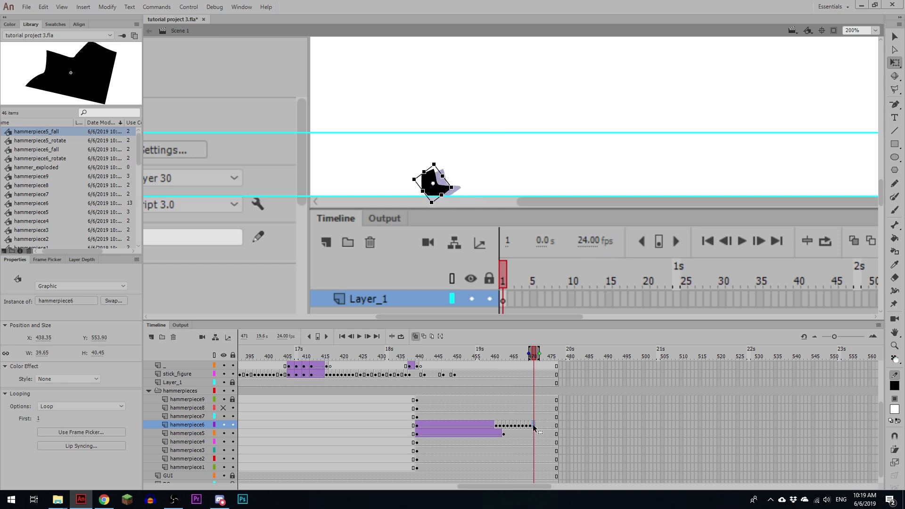
Step: Give hammerpiece6's final slide from frame 470 to 474 a classic tween with an ease of 100 out
{"action": "left_click_drag", "start_coordinate": [533, 425], "coordinate": [545, 425]}
{"action": "left_click", "coordinate": [537, 425]}
{"action": "key", "text": "F4"}
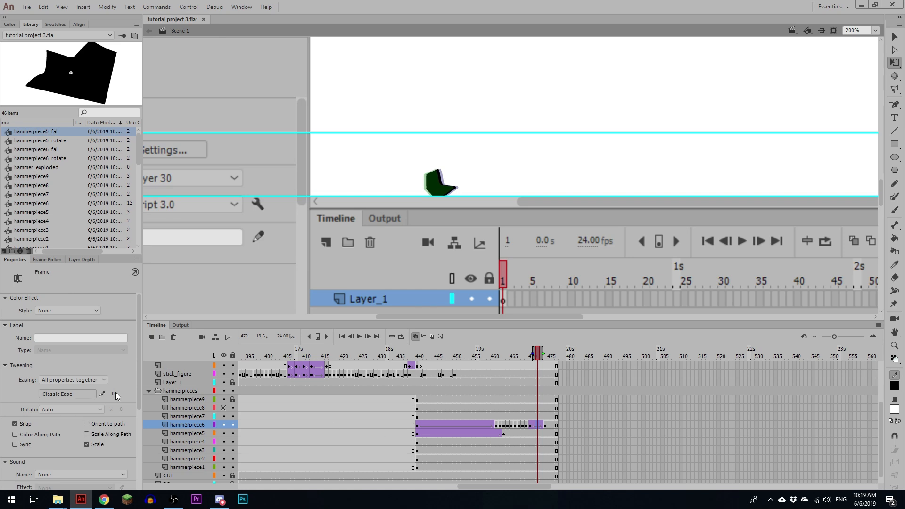
{"action": "left_click_drag", "start_coordinate": [114, 394], "coordinate": [170, 394]}
Step: Play back hammerpiece6's bounce and final slide repeatedly and inspect the frames up to 474
{"action": "left_click", "coordinate": [486, 413]}
{"action": "key", "text": "Return"}
{"action": "left_click", "coordinate": [487, 413]}
{"action": "key", "text": "Return"}
{"action": "left_click", "coordinate": [487, 413]}
{"action": "key", "text": "Return"}
{"action": "left_click", "coordinate": [535, 424]}
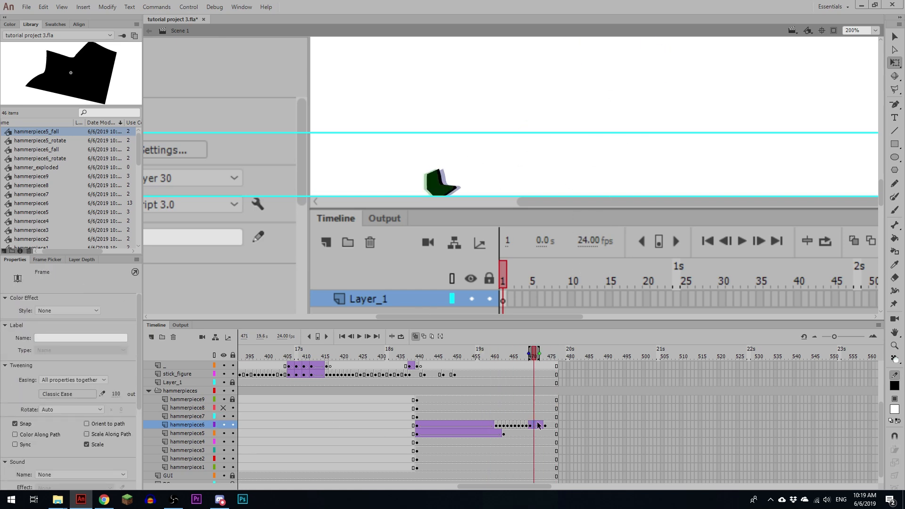
{"action": "left_click", "coordinate": [545, 425]}
{"action": "left_click", "coordinate": [511, 415]}
{"action": "key", "text": "Return"}
{"action": "left_click", "coordinate": [510, 415]}
Step: Shift hammerpiece6 slightly to the right at frame 470 and replay the landing to check the slide
{"action": "left_click", "coordinate": [529, 425]}
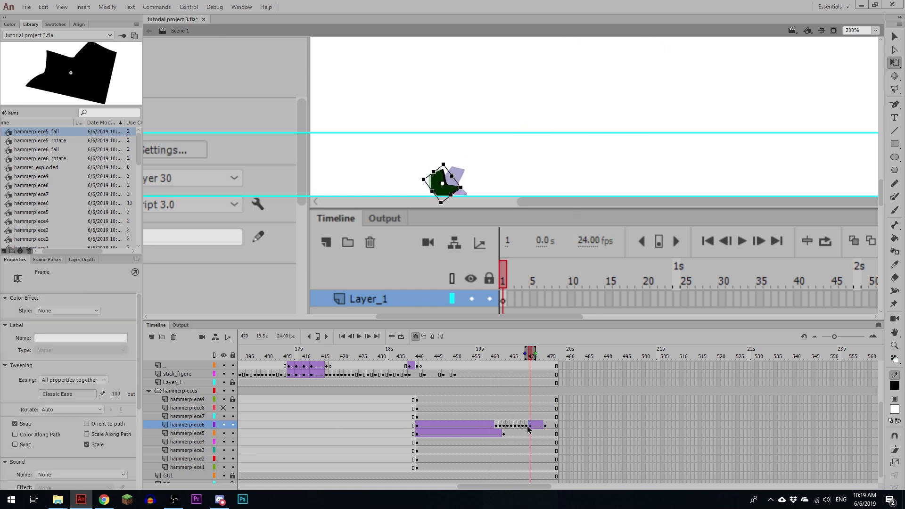
{"action": "left_click_drag", "start_coordinate": [442, 184], "coordinate": [446, 183]}
{"action": "left_click", "coordinate": [515, 417]}
{"action": "key", "text": "Return"}
{"action": "left_click", "coordinate": [515, 416]}
{"action": "key", "text": "Return"}
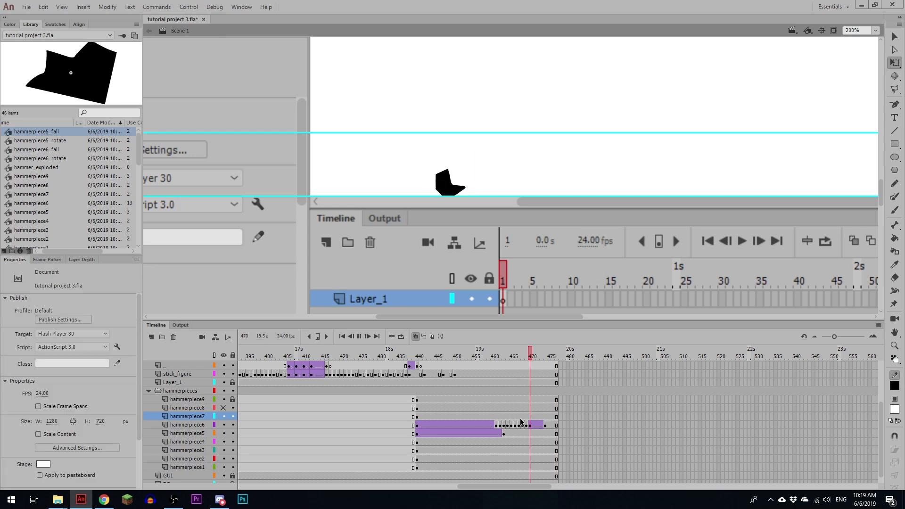
{"action": "left_click", "coordinate": [494, 416]}
{"action": "key", "text": "Return"}
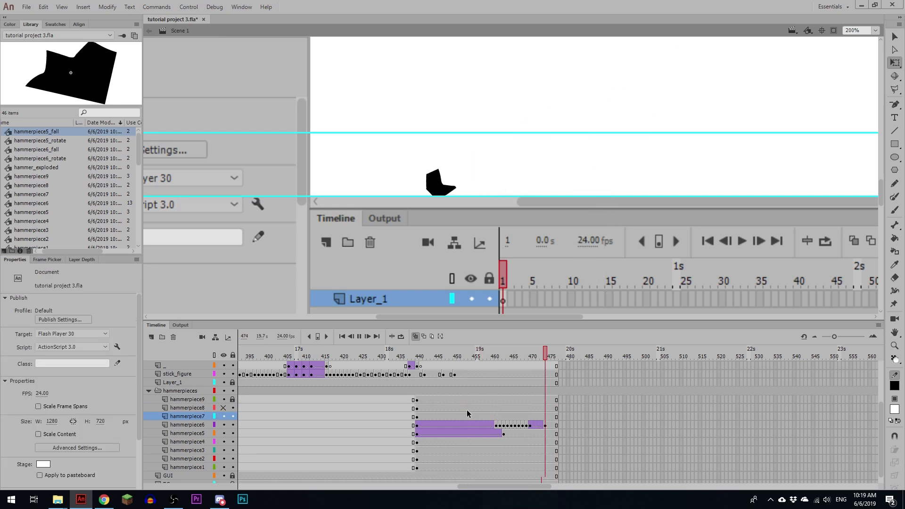
Step: Keyframe hammerpiece5 at frame 464, break it apart to the plain piece, and tilt it counterclockwise onto the ground at X 601.10, Y 552.85
{"action": "left_click", "coordinate": [502, 433]}
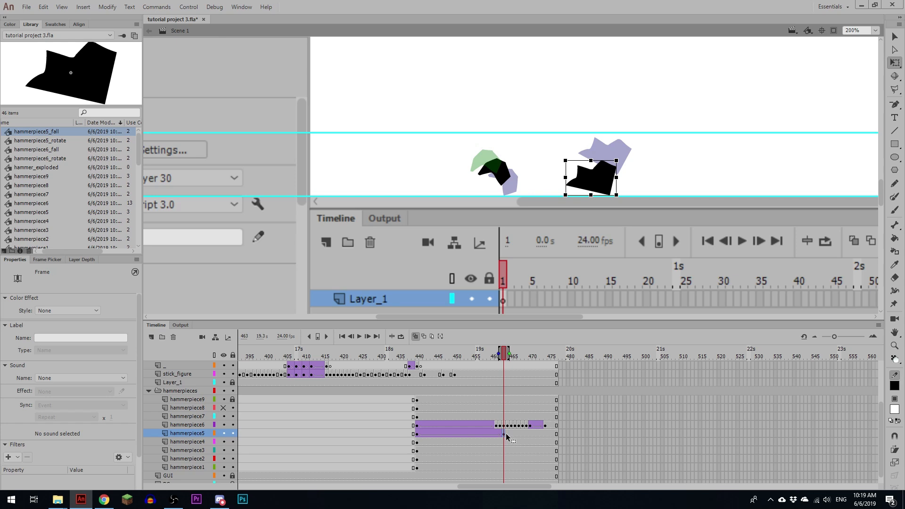
{"action": "key", "text": "F6"}
{"action": "key", "text": "ctrl+b"}
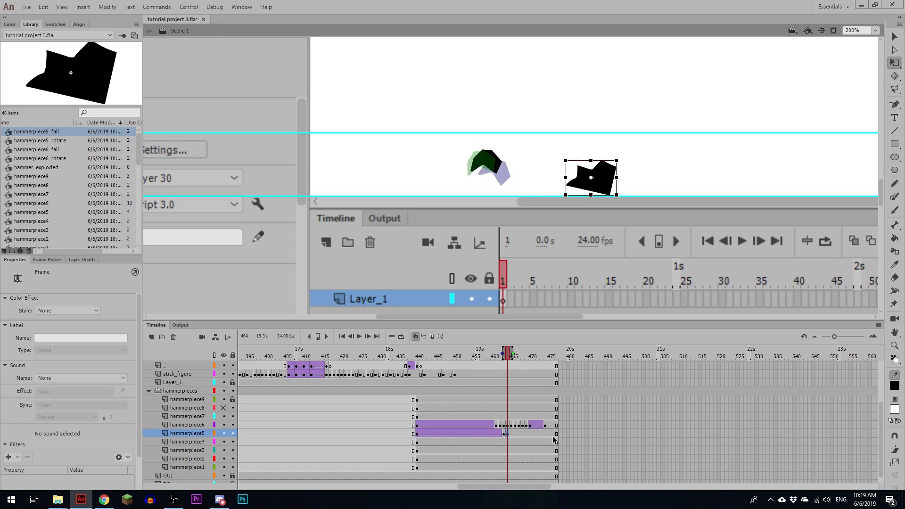
{"action": "left_click", "coordinate": [608, 190]}
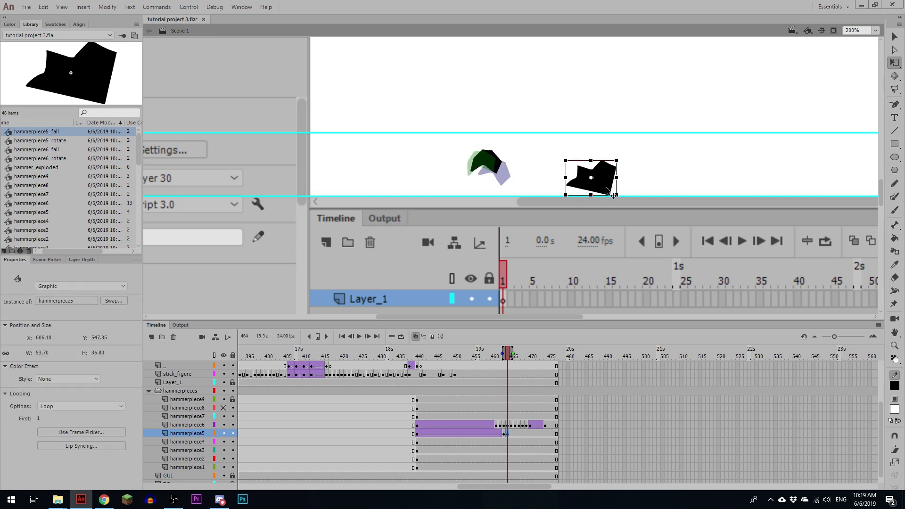
{"action": "left_click", "coordinate": [505, 434]}
{"action": "left_click_drag", "start_coordinate": [625, 155], "coordinate": [625, 164]}
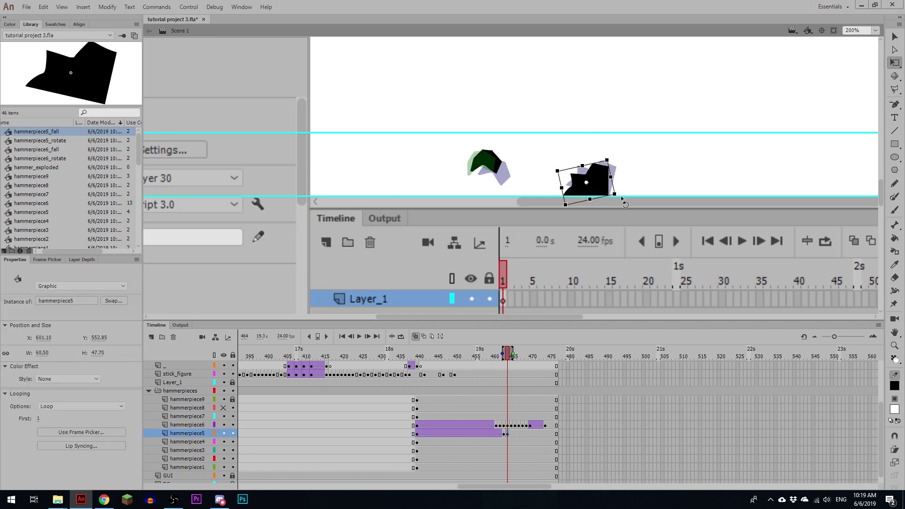
Step: Keyframe hammerpiece5 at frame 467 slightly further left and add a classic tween from frame 464 for its slide
{"action": "left_click", "coordinate": [518, 433]}
{"action": "key", "text": "F6"}
{"action": "key", "text": "Left"}
{"action": "key", "text": "Left"}
{"action": "key", "text": "Left"}
{"action": "key", "text": "Left"}
{"action": "key", "text": "Left"}
{"action": "key", "text": "Left"}
{"action": "key", "text": "Left"}
{"action": "key", "text": "Left"}
{"action": "key", "text": "Left"}
{"action": "key", "text": "Left"}
{"action": "key", "text": "Left"}
{"action": "key", "text": "Left"}
{"action": "key", "text": "Left"}
{"action": "key", "text": "Left"}
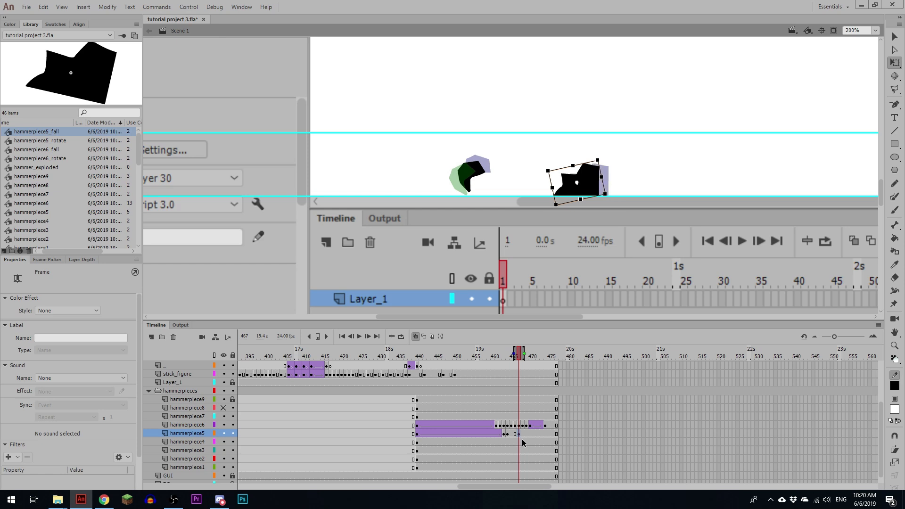
{"action": "left_click", "coordinate": [511, 434]}
{"action": "key", "text": "F4"}
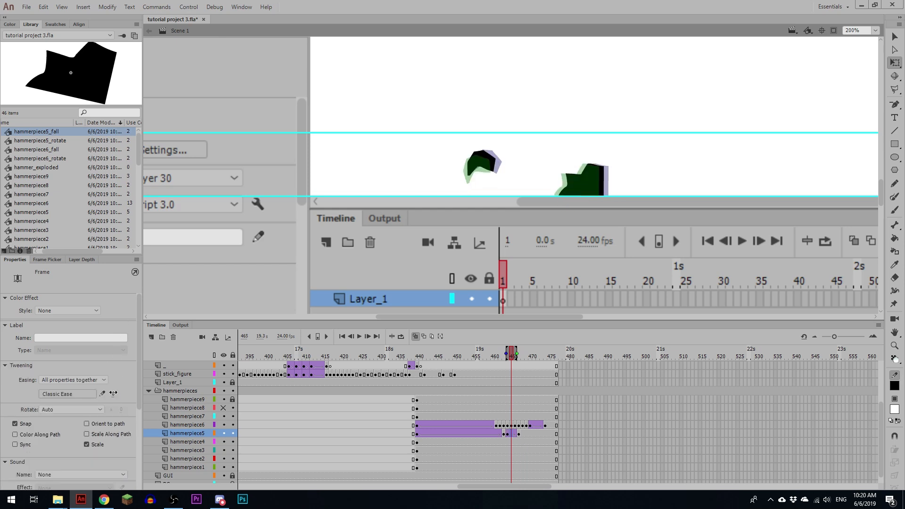
Step: Play back the landings of hammerpiece5 and hammerpiece6 repeatedly, both close up and with the whole stage in view
{"action": "left_click", "coordinate": [468, 411]}
{"action": "key", "text": "Return"}
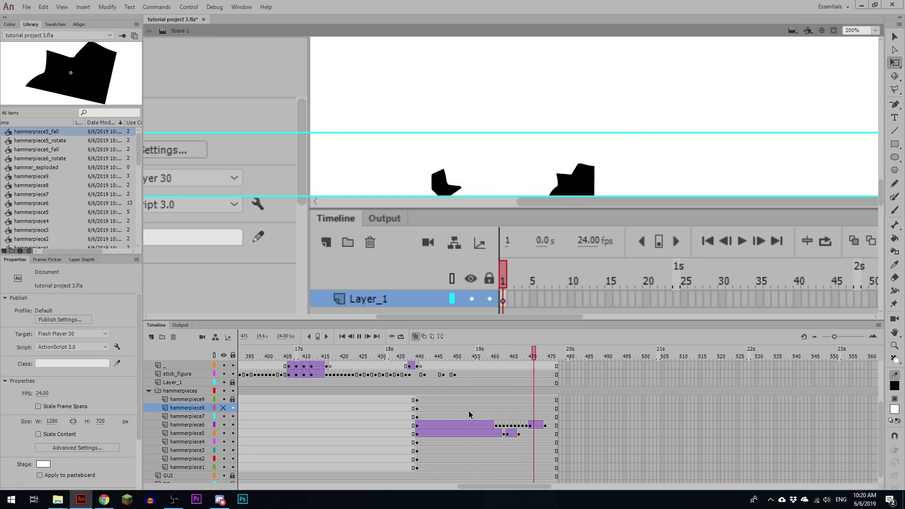
{"action": "left_click", "coordinate": [468, 411]}
{"action": "key", "text": "ctrl+minus"}
{"action": "key", "text": "ctrl+minus"}
{"action": "key", "text": "Return"}
{"action": "key", "text": "Return"}
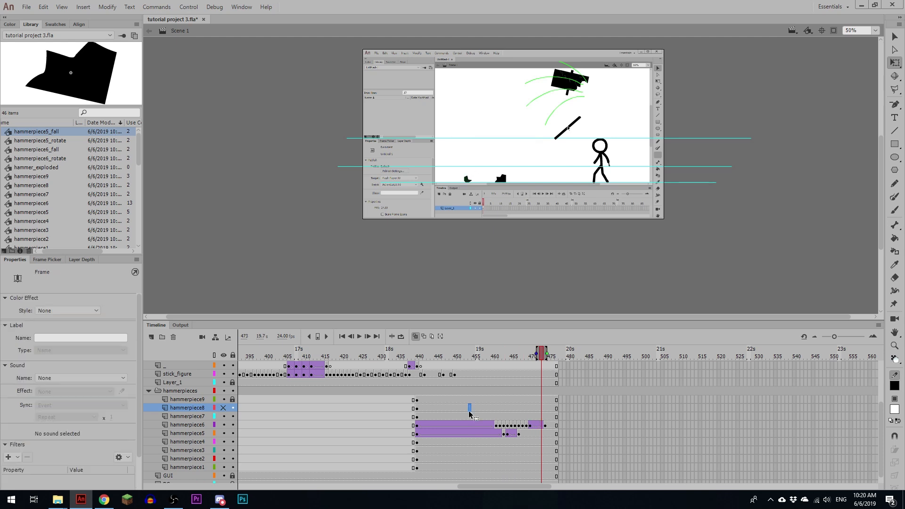
{"action": "left_click", "coordinate": [468, 411]}
{"action": "key", "text": "Return"}
{"action": "left_click", "coordinate": [468, 411]}
{"action": "key", "text": "Return"}
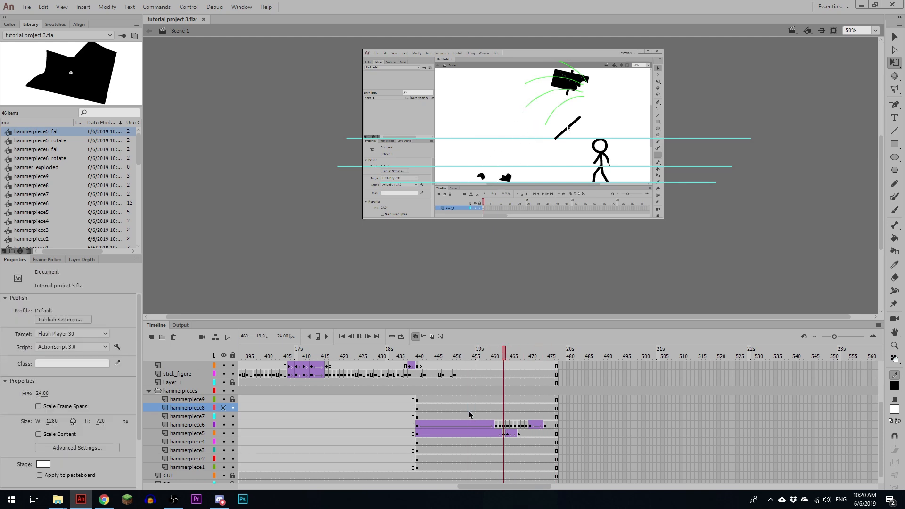
{"action": "left_click", "coordinate": [468, 411]}
Step: At frame 440, display the hammerpiece5 and hammerpiece6 layers as outlines, hide the "_" layer, and turn off onion skinning
{"action": "left_click", "coordinate": [418, 442]}
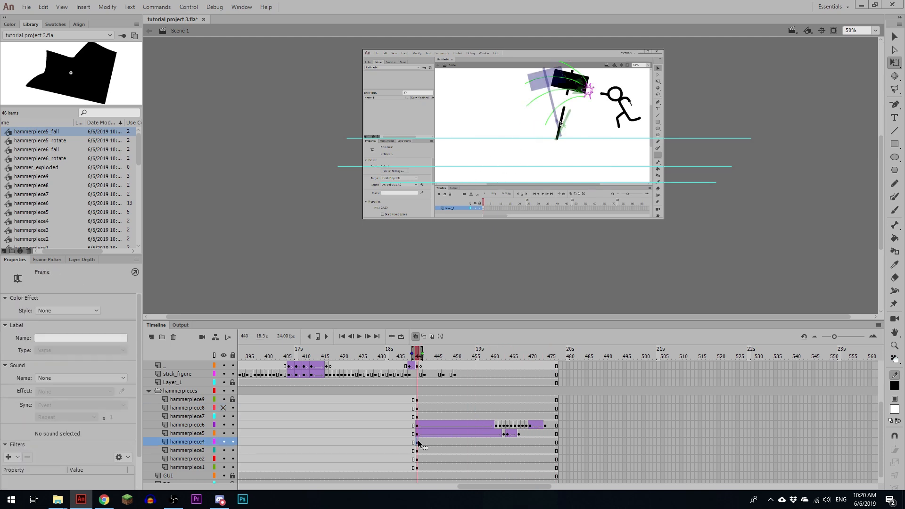
{"action": "key", "text": "ctrl+equal"}
{"action": "key", "text": "ctrl+equal"}
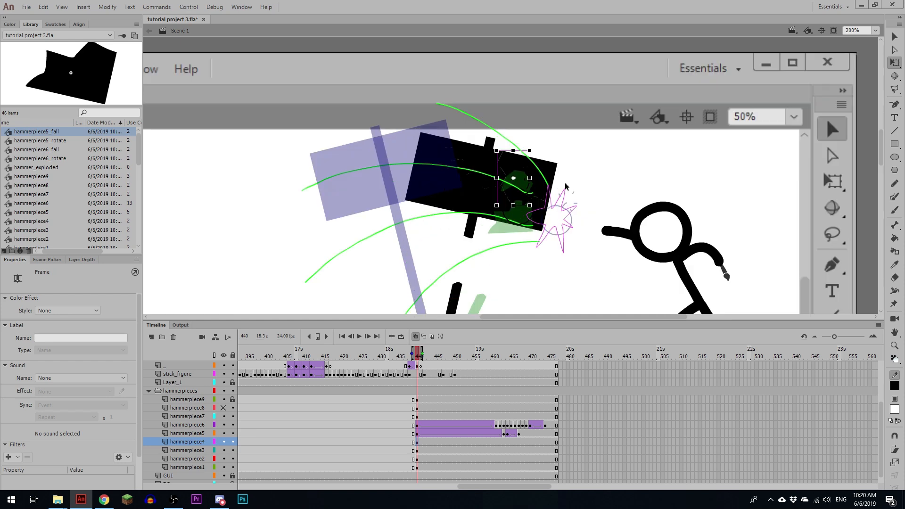
{"action": "left_click", "coordinate": [555, 169]}
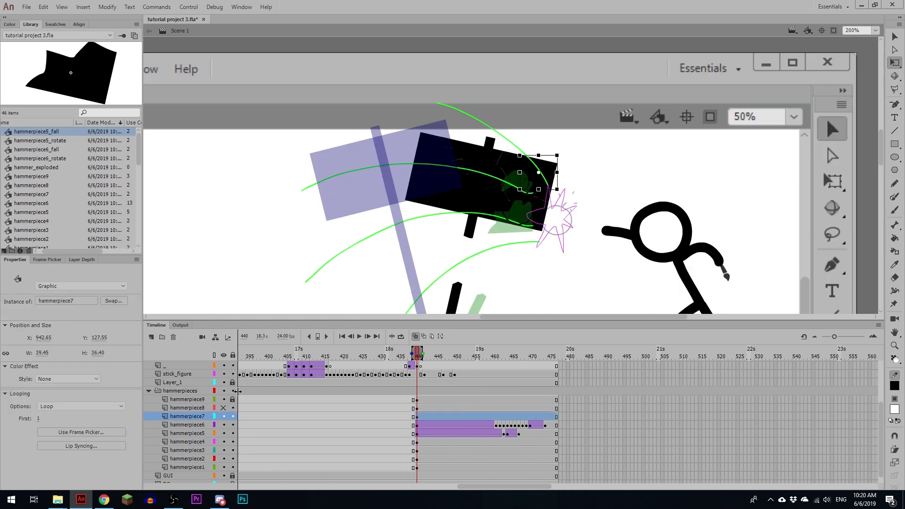
{"action": "left_click", "coordinate": [214, 425]}
{"action": "left_click", "coordinate": [215, 433]}
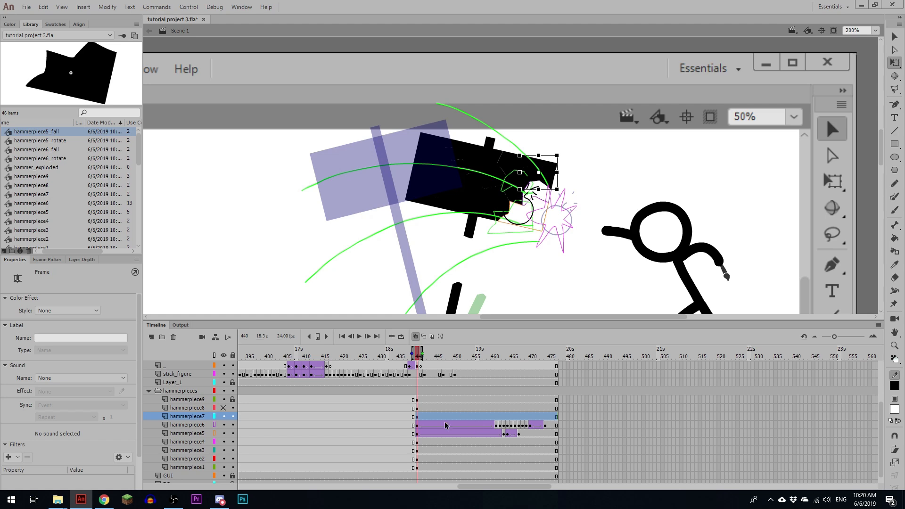
{"action": "left_click", "coordinate": [224, 366]}
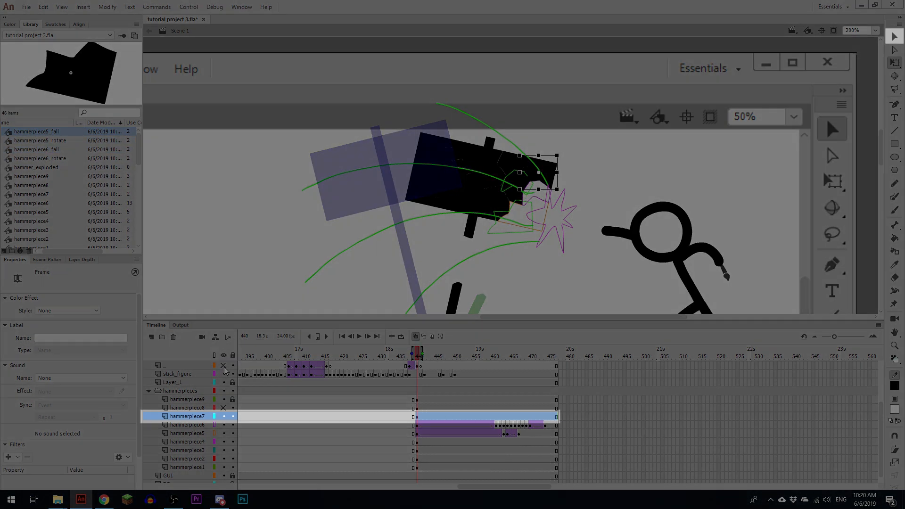
{"action": "left_click", "coordinate": [415, 336]}
Step: Convert the hammerpiece7 instance to a graphic symbol named hammerpiece7_rotate
{"action": "left_click", "coordinate": [550, 165]}
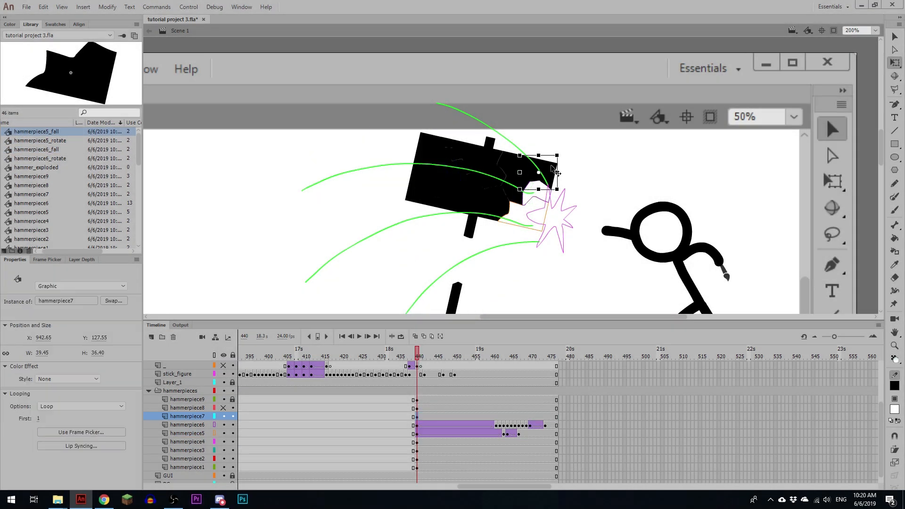
{"action": "key", "text": "F8"}
{"action": "type", "text": "hammerpiece7_rotate"}
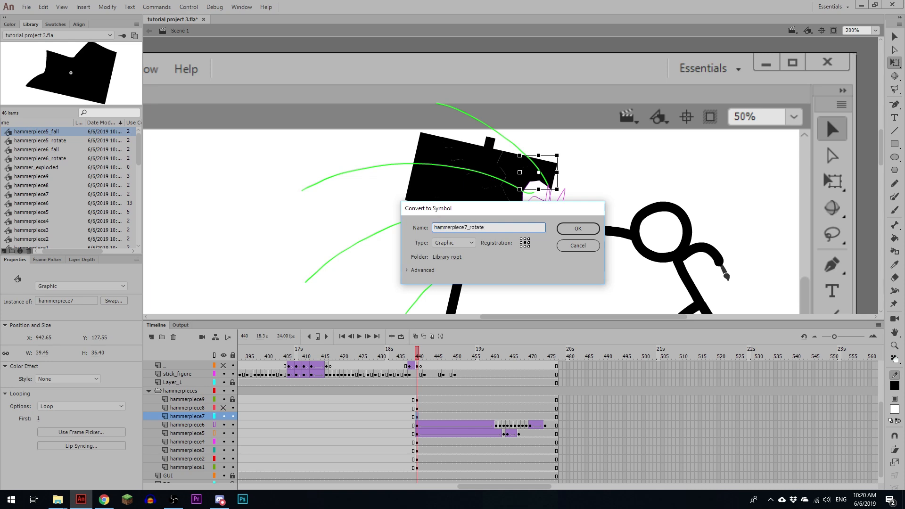
{"action": "key", "text": "Return"}
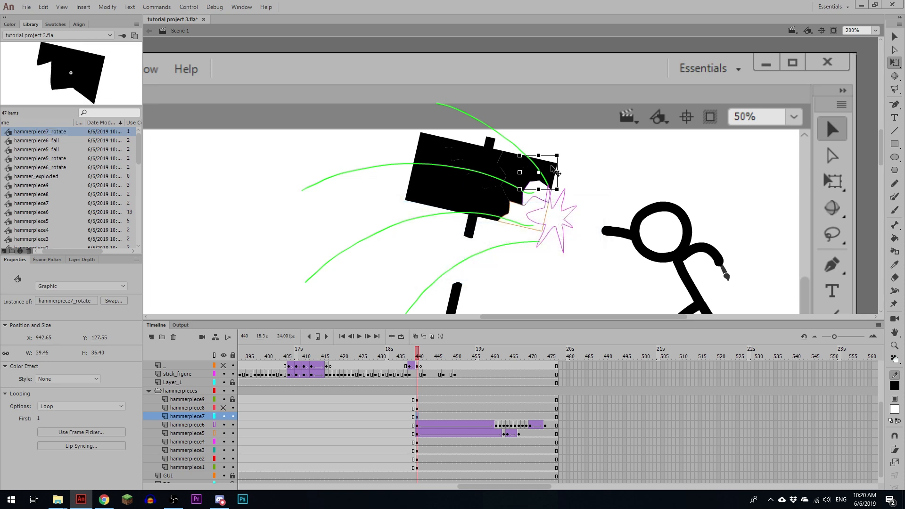
Step: Inside hammerpiece7_rotate, add a keyframe at frame 24 and a classic tween with clockwise (CW) rotation
{"action": "double_click", "coordinate": [550, 166]}
{"action": "left_click", "coordinate": [326, 366]}
{"action": "key", "text": "F6"}
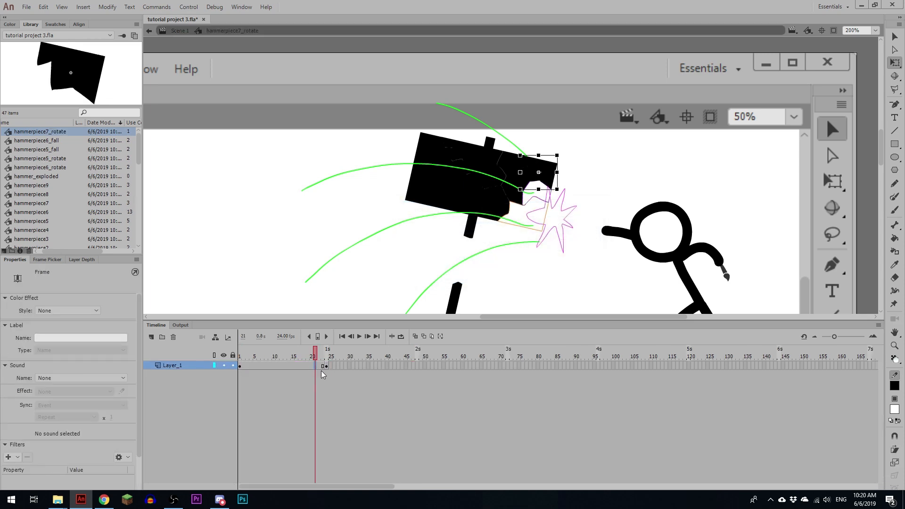
{"action": "key", "text": "F3"}
{"action": "left_click", "coordinate": [100, 410]}
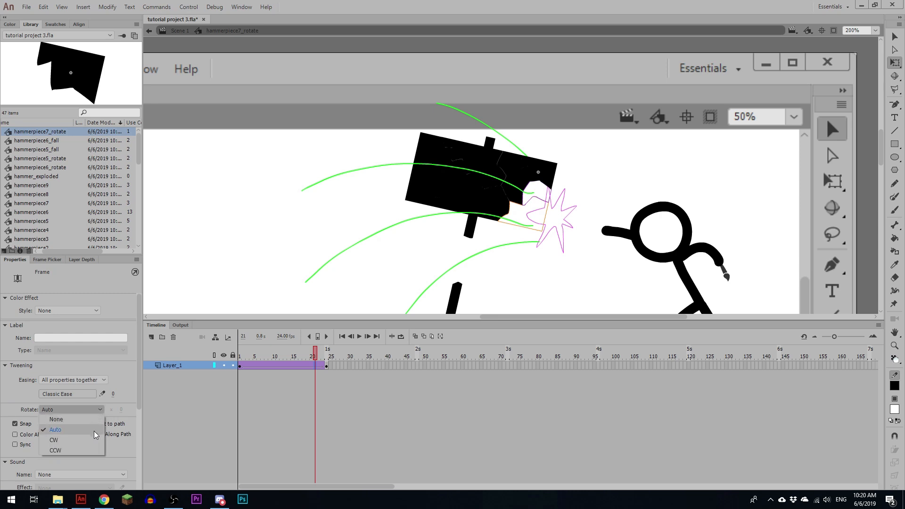
{"action": "left_click", "coordinate": [101, 441]}
Step: Insert a keyframe at frame 23 of hammerpiece7_rotate, remove frame 24, and return to the first frame
{"action": "left_click_drag", "start_coordinate": [289, 354], "coordinate": [240, 376]}
{"action": "left_click", "coordinate": [323, 365]}
{"action": "key", "text": "F6"}
{"action": "left_click", "coordinate": [327, 366]}
{"action": "key", "text": "shift+F5"}
{"action": "left_click", "coordinate": [240, 365]}
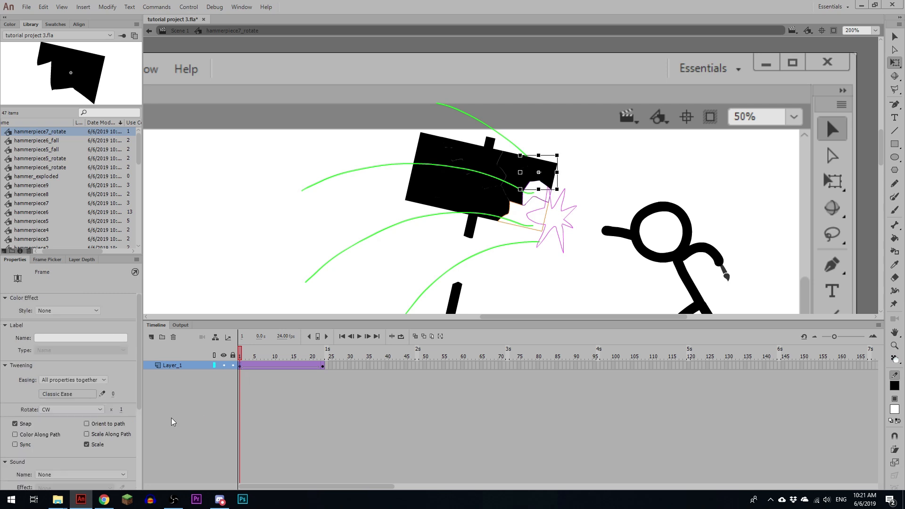
Step: Preview the hammerpiece7_rotate spin, return to Scene 1 and convert the instance to a graphic symbol named hammerpiece7_fall
{"action": "key", "text": "Return"}
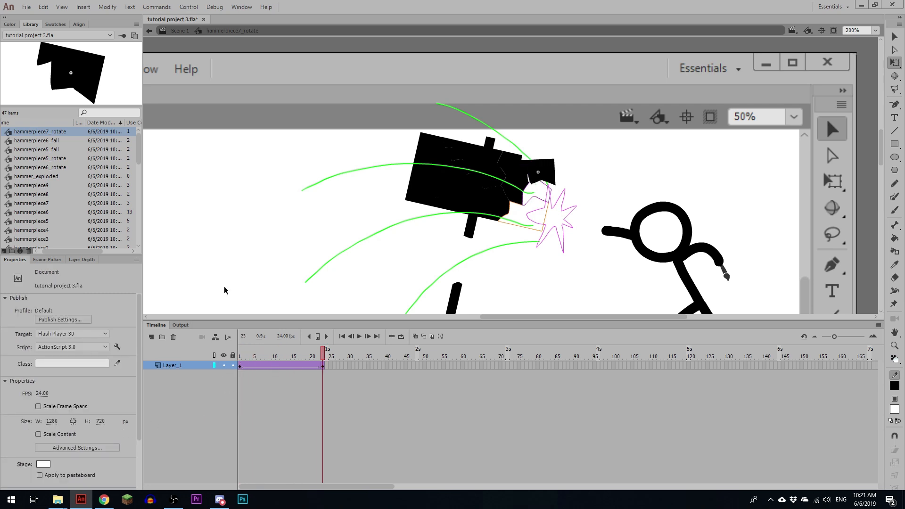
{"action": "left_click", "coordinate": [181, 32]}
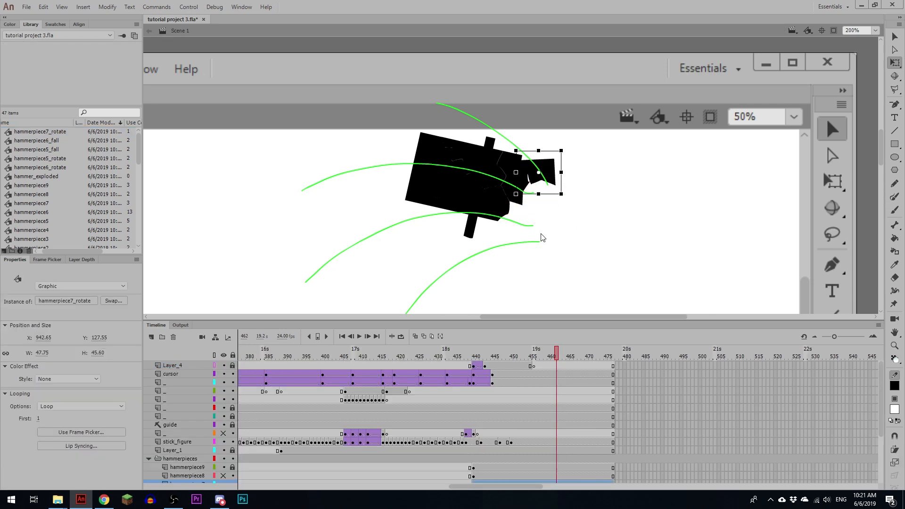
{"action": "key", "text": "F8"}
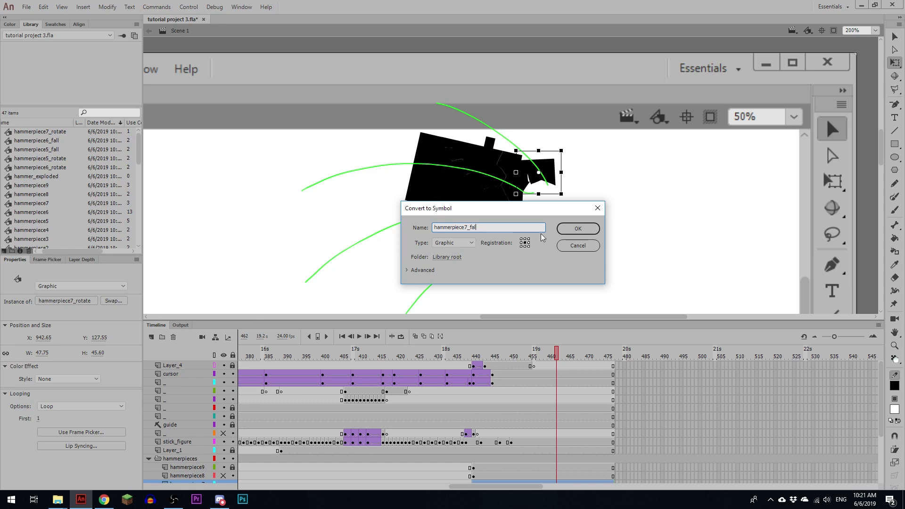
{"action": "key", "text": "Return"}
Step: Inside hammerpiece7_fall, add a keyframe at frame 48 with the piece moved straight down far below the stage, and create a classic tween
{"action": "double_click", "coordinate": [555, 173]}
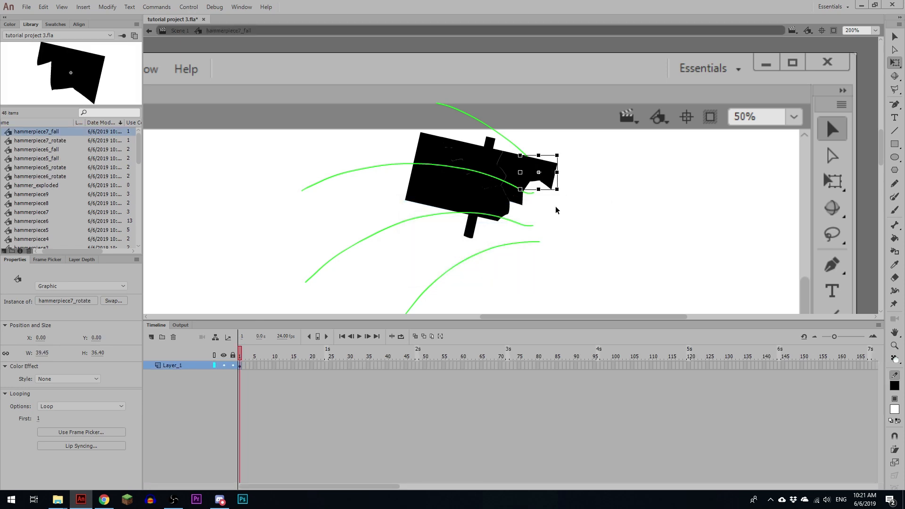
{"action": "left_click", "coordinate": [417, 366]}
{"action": "key", "text": "F6"}
{"action": "key", "text": "ctrl+minus"}
{"action": "key", "text": "ctrl+minus"}
{"action": "key", "text": "ctrl+minus"}
{"action": "left_click_drag", "start_coordinate": [628, 261], "coordinate": [621, 217]}
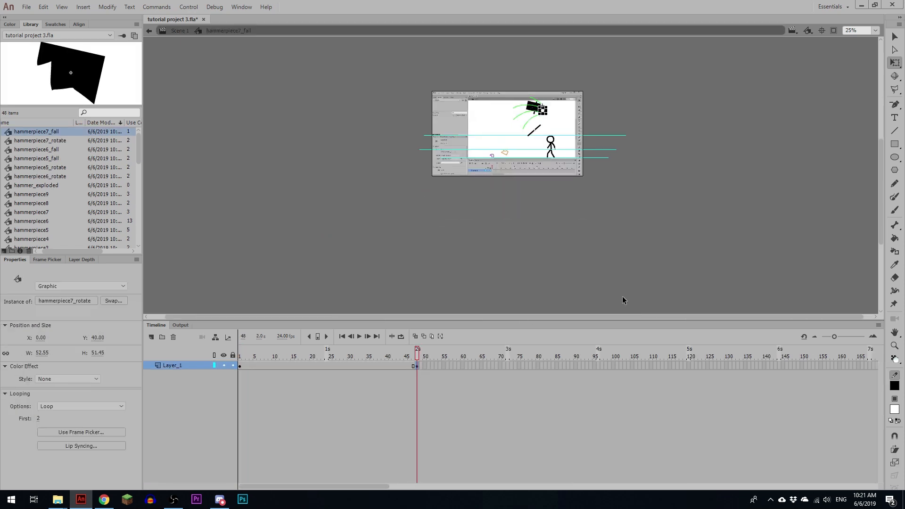
{"action": "key", "text": "shift+Down"}
{"action": "key", "text": "shift+Down"}
{"action": "key", "text": "shift+Down"}
{"action": "key", "text": "shift+Down"}
{"action": "key", "text": "shift+Down"}
{"action": "key", "text": "shift+Down"}
{"action": "key", "text": "shift+Down"}
{"action": "key", "text": "shift+Down"}
{"action": "key", "text": "shift+Down"}
{"action": "key", "text": "shift+Down"}
{"action": "key", "text": "shift+Down"}
{"action": "key", "text": "shift+Down"}
{"action": "key", "text": "shift+Down"}
{"action": "key", "text": "shift+Down"}
{"action": "key", "text": "shift+Down"}
{"action": "key", "text": "shift+Down"}
{"action": "key", "text": "shift+Down"}
{"action": "key", "text": "shift+Down"}
{"action": "key", "text": "shift+Down"}
{"action": "key", "text": "shift+Down"}
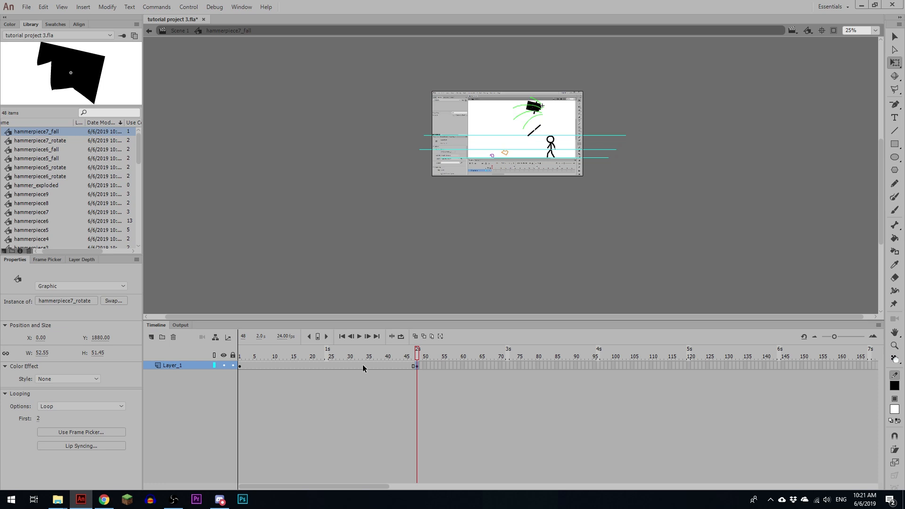
{"action": "right_click", "coordinate": [363, 365]}
{"action": "left_click", "coordinate": [396, 391]}
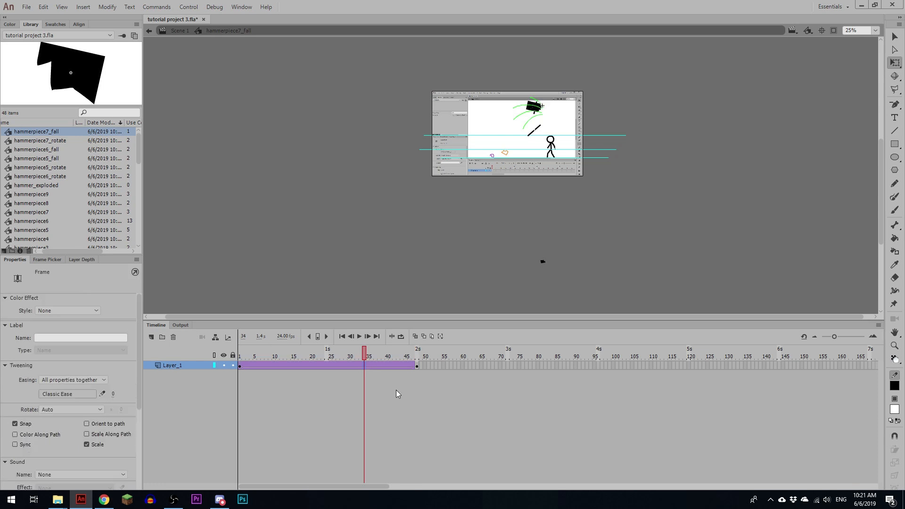
Step: Back in Scene 1, scrub to the piece's landing point and insert a keyframe at frame 468 on the hammerpiece7 layer
{"action": "left_click", "coordinate": [179, 31]}
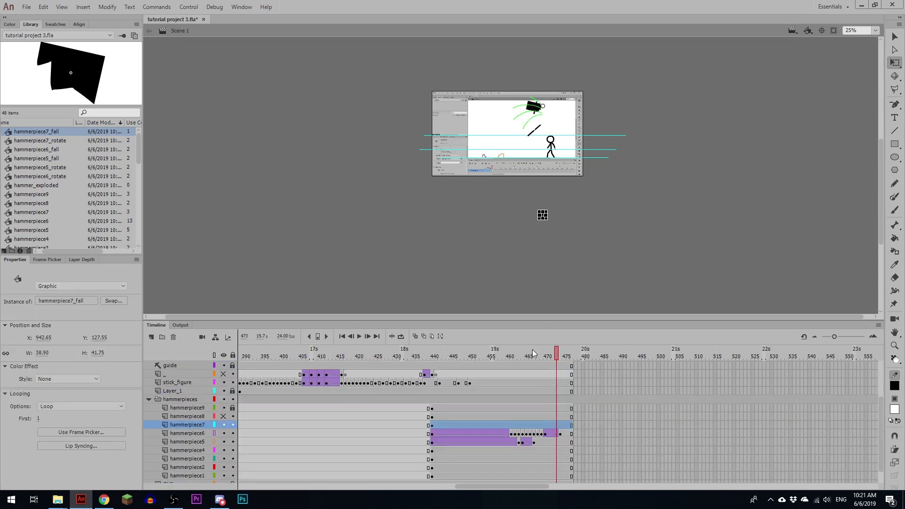
{"action": "left_click", "coordinate": [525, 354]}
{"action": "key", "text": "comma"}
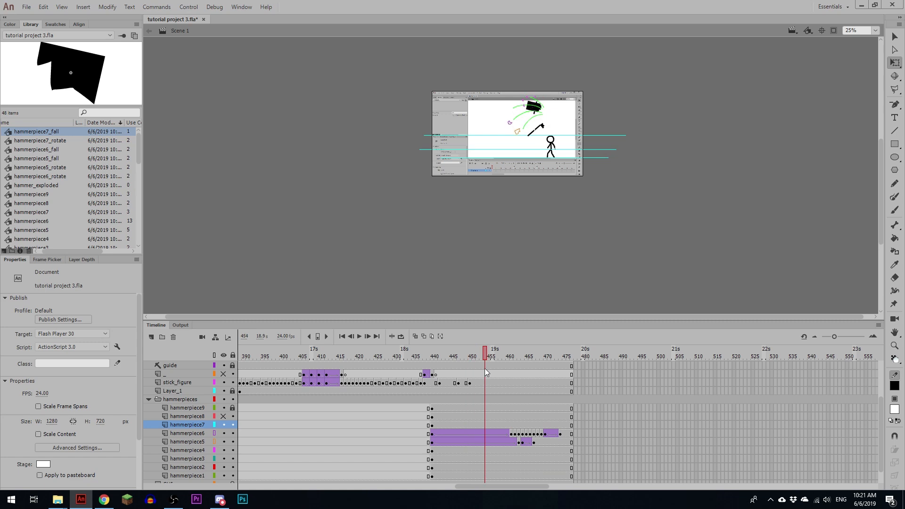
{"action": "left_click_drag", "start_coordinate": [514, 368], "coordinate": [536, 368]}
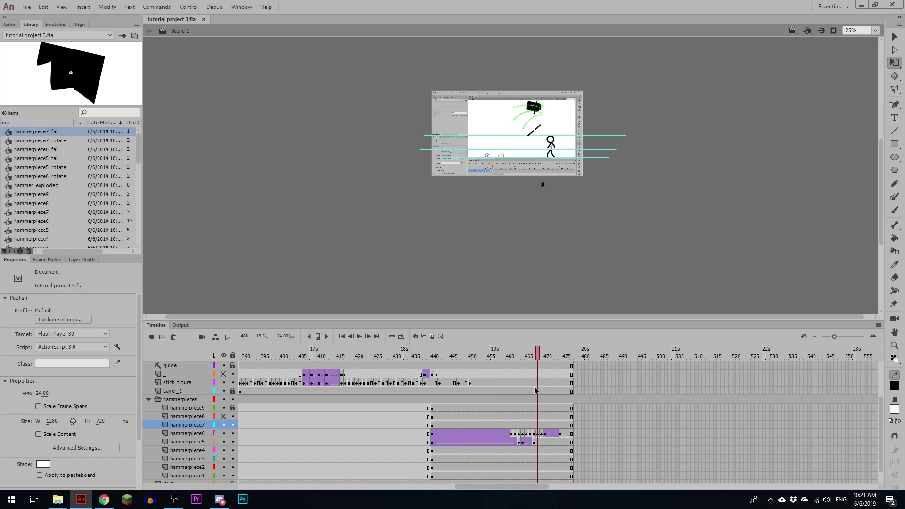
{"action": "left_click", "coordinate": [538, 424]}
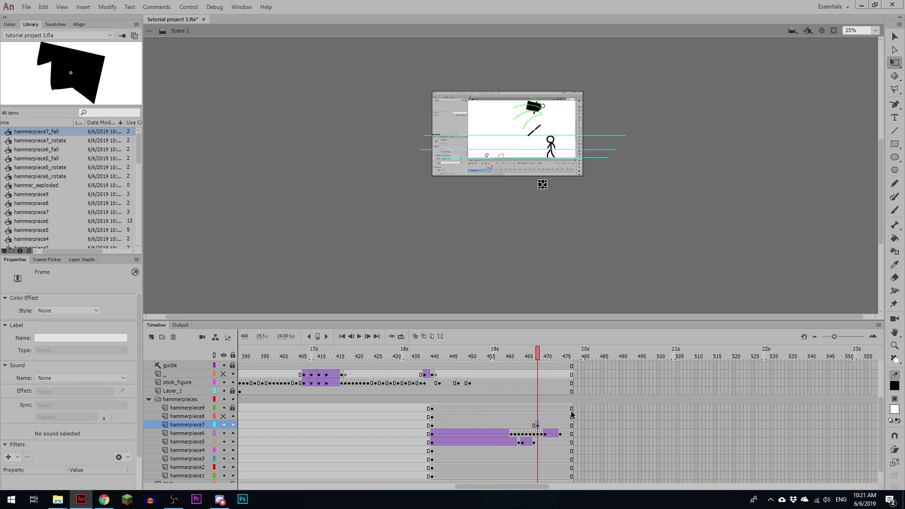
Step: At frame 468, move the hammerpiece7 instance up and left to the left edge of the white canvas, between the upper two guide lines
{"action": "key", "text": "ctrl+equal"}
{"action": "key", "text": "ctrl+equal"}
{"action": "key", "text": "shift+Up"}
{"action": "key", "text": "shift+Up"}
{"action": "key", "text": "shift+Up"}
{"action": "key", "text": "shift+Up"}
{"action": "key", "text": "shift+Up"}
{"action": "key", "text": "shift+Up"}
{"action": "key", "text": "shift+Up"}
{"action": "key", "text": "shift+Up"}
{"action": "key", "text": "shift+Up"}
{"action": "key", "text": "shift+Up"}
{"action": "key", "text": "shift+Up"}
{"action": "key", "text": "shift+Up"}
{"action": "key", "text": "shift+Up"}
{"action": "key", "text": "shift+Up"}
{"action": "key", "text": "shift+Up"}
{"action": "key", "text": "shift+Up"}
{"action": "key", "text": "shift+Up"}
{"action": "key", "text": "shift+Up"}
{"action": "key", "text": "shift+Up"}
{"action": "key", "text": "shift+Up"}
{"action": "key", "text": "shift+Left"}
{"action": "key", "text": "shift+Up"}
{"action": "key", "text": "shift+Left"}
{"action": "key", "text": "shift+Left"}
{"action": "key", "text": "shift+Left"}
{"action": "key", "text": "shift+Left"}
{"action": "key", "text": "shift+Left"}
{"action": "key", "text": "shift+Left"}
{"action": "key", "text": "shift+Left"}
{"action": "key", "text": "shift+Left"}
{"action": "key", "text": "shift+Left"}
{"action": "key", "text": "shift+Left"}
{"action": "key", "text": "shift+Left"}
{"action": "key", "text": "shift+Left"}
{"action": "key", "text": "shift+Left"}
{"action": "key", "text": "shift+Left"}
{"action": "key", "text": "shift+Left"}
{"action": "key", "text": "shift+Left"}
{"action": "key", "text": "shift+Left"}
{"action": "key", "text": "shift+Left"}
{"action": "key", "text": "shift+Left"}
{"action": "key", "text": "shift+Left"}
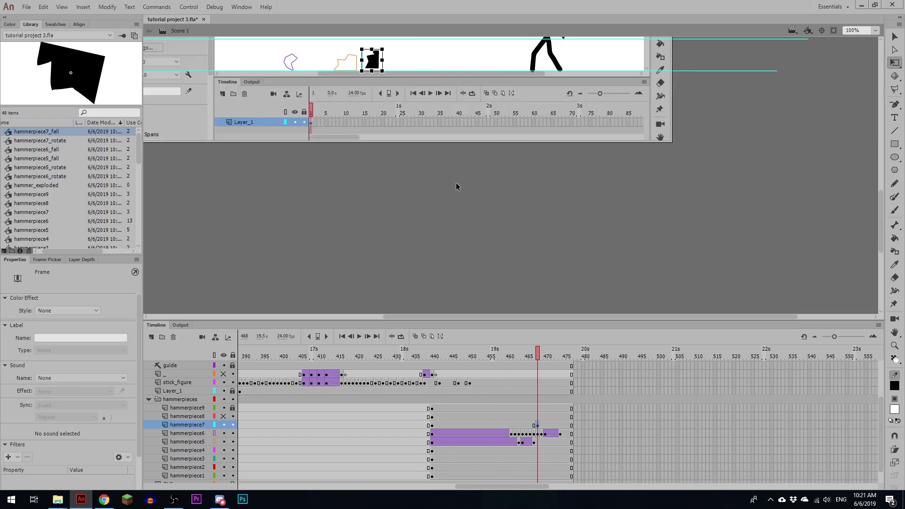
{"action": "key", "text": "shift+Left"}
{"action": "key", "text": "shift+Left"}
{"action": "key", "text": "shift+Left"}
{"action": "key", "text": "shift+Left"}
{"action": "key", "text": "shift+Left"}
{"action": "key", "text": "shift+Left"}
{"action": "key", "text": "shift+Left"}
{"action": "key", "text": "shift+Left"}
{"action": "key", "text": "shift+Left"}
{"action": "key", "text": "shift+Left"}
{"action": "key", "text": "shift+Left"}
{"action": "key", "text": "shift+Left"}
{"action": "key", "text": "shift+Left"}
{"action": "key", "text": "shift+Left"}
{"action": "key", "text": "shift+Left"}
{"action": "key", "text": "shift+Left"}
{"action": "key", "text": "shift+Left"}
{"action": "key", "text": "shift+Left"}
{"action": "key", "text": "shift+Left"}
{"action": "key", "text": "shift+Left"}
{"action": "left_click_drag", "start_coordinate": [456, 182], "coordinate": [479, 236]}
{"action": "left_click_drag", "start_coordinate": [448, 120], "coordinate": [506, 235]}
{"action": "key", "text": "shift+Left"}
{"action": "key", "text": "shift+Left"}
{"action": "key", "text": "shift+Left"}
{"action": "key", "text": "shift+Up"}
{"action": "key", "text": "shift+Up"}
{"action": "key", "text": "shift+Up"}
{"action": "key", "text": "shift+Up"}
{"action": "key", "text": "shift+Up"}
{"action": "key", "text": "shift+Up"}
{"action": "key", "text": "shift+Up"}
{"action": "key", "text": "shift+Up"}
{"action": "key", "text": "shift+Up"}
{"action": "key", "text": "shift+Up"}
{"action": "key", "text": "shift+Left"}
{"action": "key", "text": "shift+Left"}
{"action": "key", "text": "shift+Left"}
{"action": "key", "text": "shift+Left"}
{"action": "key", "text": "shift+Left"}
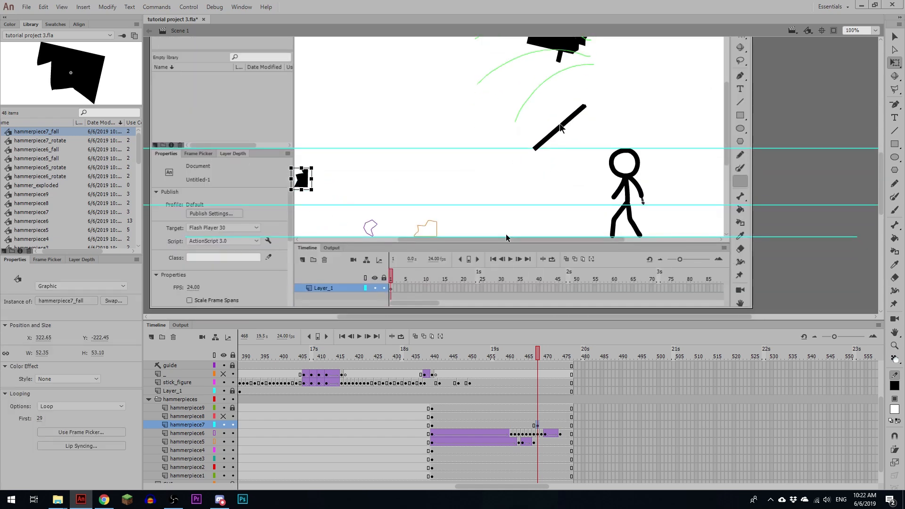
{"action": "key", "text": "shift+Up"}
{"action": "key", "text": "shift+Up"}
{"action": "key", "text": "shift+Up"}
{"action": "key", "text": "Up"}
Step: Create a classic tween on the hammerpiece7 layer between frames 440 and 468
{"action": "left_click", "coordinate": [493, 423]}
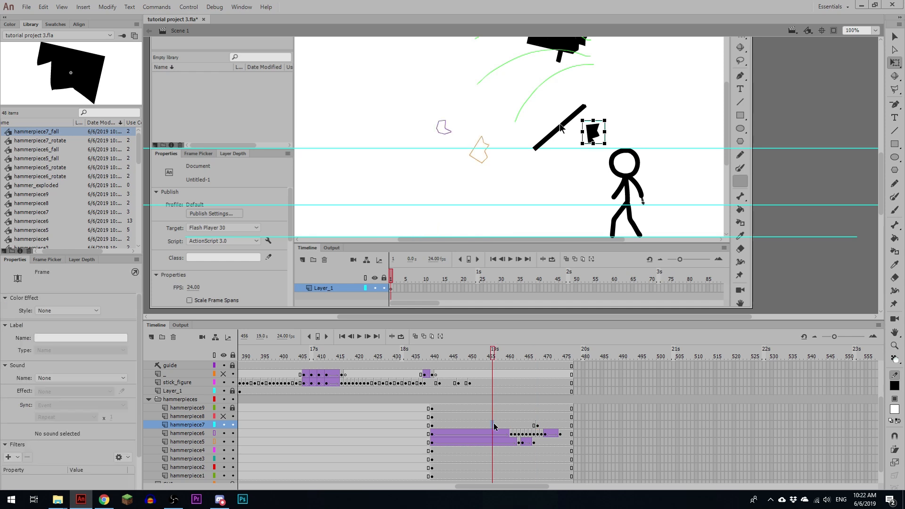
{"action": "key", "text": "F1"}
{"action": "left_click_drag", "start_coordinate": [544, 113], "coordinate": [536, 158]}
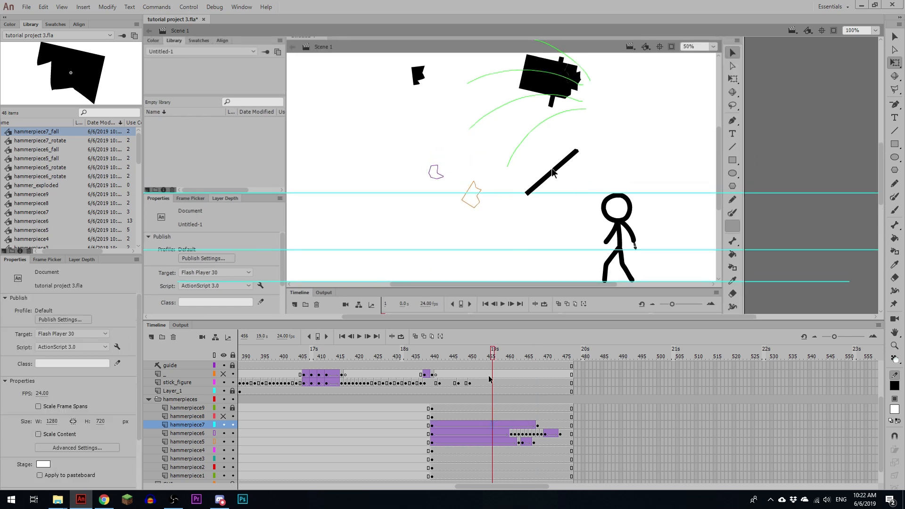
Step: Replay the hammerpiece7 flight from around frame 440 and lower its end position at frame 468 to about the middle guide line
{"action": "left_click", "coordinate": [431, 427]}
{"action": "key", "text": "Return"}
{"action": "left_click", "coordinate": [431, 426]}
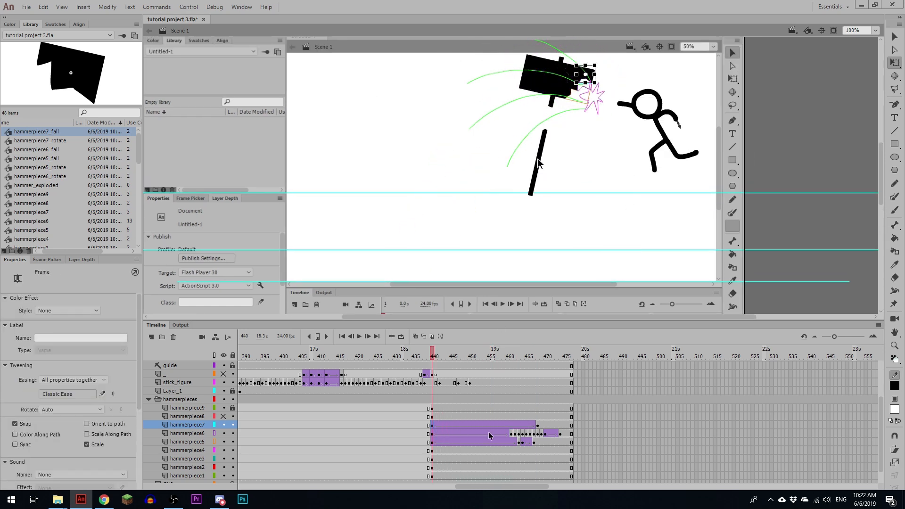
{"action": "left_click", "coordinate": [539, 430]}
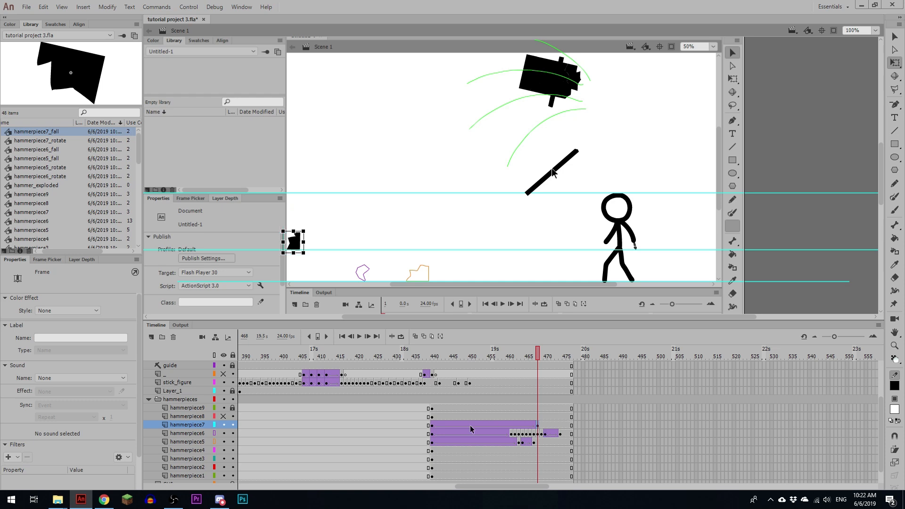
{"action": "left_click", "coordinate": [431, 432]}
{"action": "key", "text": "Return"}
{"action": "left_click", "coordinate": [429, 432]}
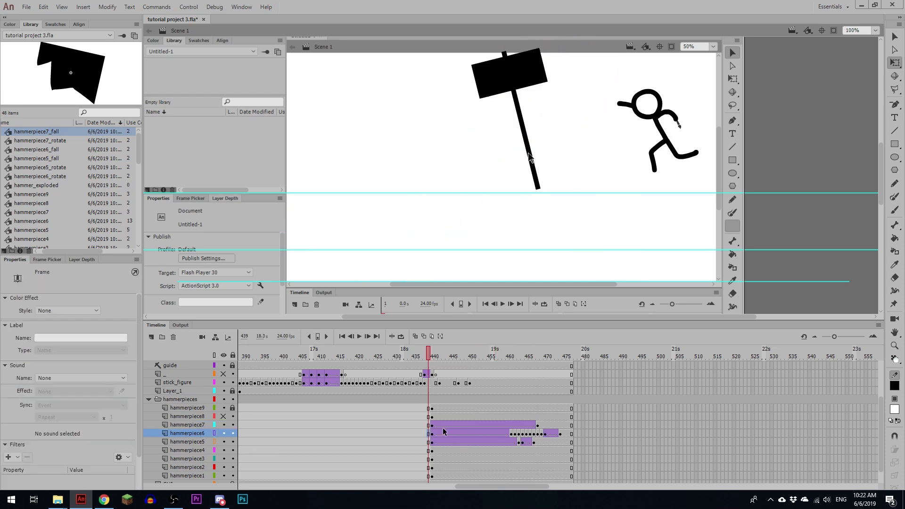
{"action": "left_click", "coordinate": [536, 425]}
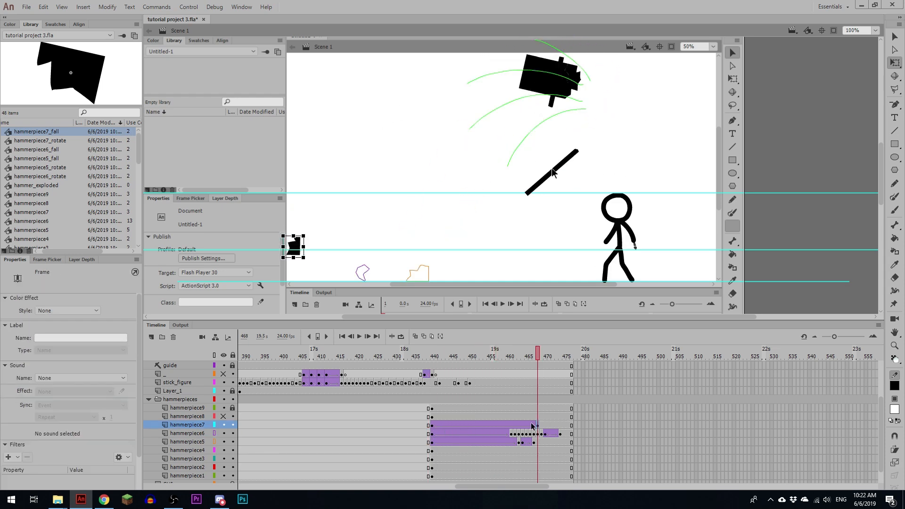
Step: Replay the hammerpiece7 flight and insert a keyframe at frame 469, breaking the nested instance apart there
{"action": "left_click", "coordinate": [419, 427]}
{"action": "key", "text": "Return"}
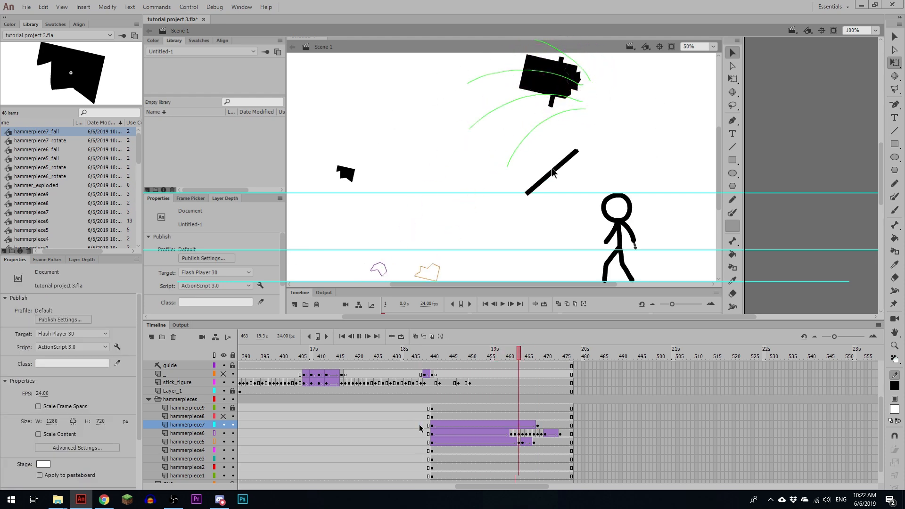
{"action": "left_click", "coordinate": [420, 427]}
{"action": "left_click", "coordinate": [538, 425]}
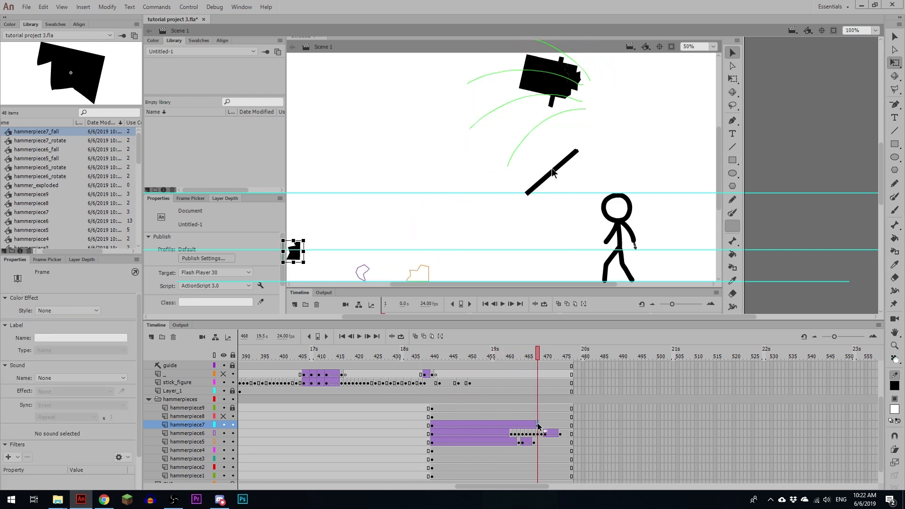
{"action": "left_click", "coordinate": [540, 425]}
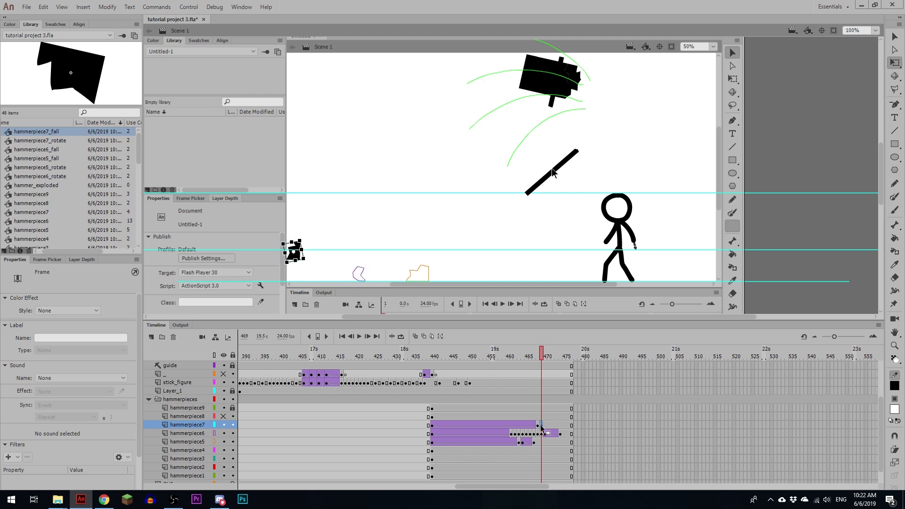
Step: Turn on onion skinning, adjust the hammerpiece7 piece beside its frame 468 pose, and insert a keyframe at frame 470
{"action": "key", "text": "ctrl+equal"}
{"action": "left_click_drag", "start_coordinate": [498, 201], "coordinate": [521, 210]}
{"action": "key", "text": "alt+shift+o"}
{"action": "left_click_drag", "start_coordinate": [616, 208], "coordinate": [470, 201]}
{"action": "key", "text": "F6"}
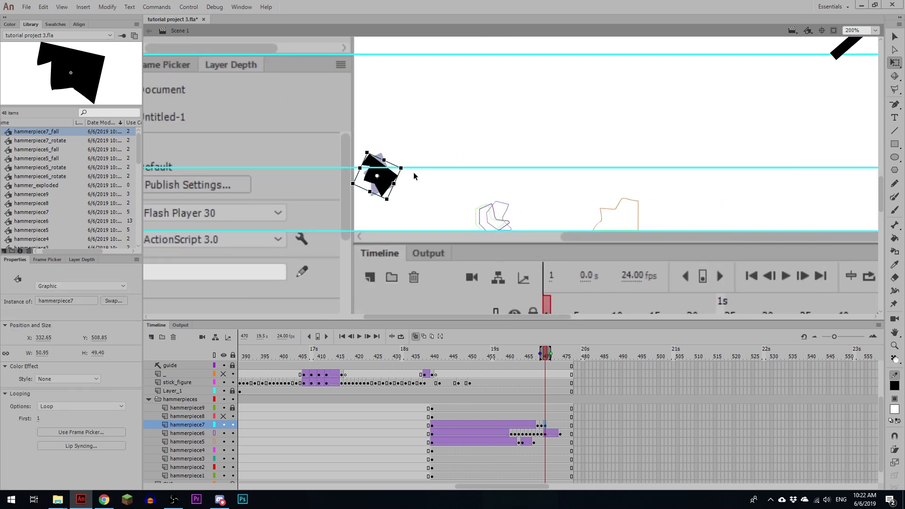
Step: From frame 470, pose the hammerpiece7 piece frame by frame, dropping it to the lowest guide line and starting a small bounce rightward
{"action": "left_click_drag", "start_coordinate": [384, 177], "coordinate": [431, 203]}
{"action": "key", "text": "comma"}
{"action": "key", "text": "comma"}
{"action": "left_click", "coordinate": [540, 425]}
{"action": "left_click", "coordinate": [548, 425]}
{"action": "key", "text": "F6"}
{"action": "key", "text": "F6"}
Step: Continue the hammerpiece7 keyframes up to frame 478, bringing the piece down and settling it flat on the lowest guide line
{"action": "key", "text": "F6"}
{"action": "left_click_drag", "start_coordinate": [404, 212], "coordinate": [420, 203]}
{"action": "key", "text": "F6"}
{"action": "mouse_move", "coordinate": [446, 195]}
{"action": "left_mouse_down"}
{"action": "mouse_move", "coordinate": [444, 187]}
{"action": "mouse_move", "coordinate": [431, 203]}
{"action": "mouse_move", "coordinate": [446, 214]}
{"action": "left_mouse_up"}
{"action": "key", "text": "F6"}
{"action": "key", "text": "F6"}
{"action": "key", "text": "F6"}
{"action": "left_click_drag", "start_coordinate": [473, 213], "coordinate": [447, 218]}
{"action": "key", "text": "F6"}
Step: Extend all of the scene's layers to frame 485
{"action": "left_click", "coordinate": [605, 355]}
{"action": "key", "text": "F5"}
{"action": "key", "text": "F5"}
{"action": "key", "text": "F5"}
{"action": "key", "text": "F5"}
{"action": "key", "text": "F5"}
{"action": "key", "text": "F5"}
{"action": "key", "text": "F5"}
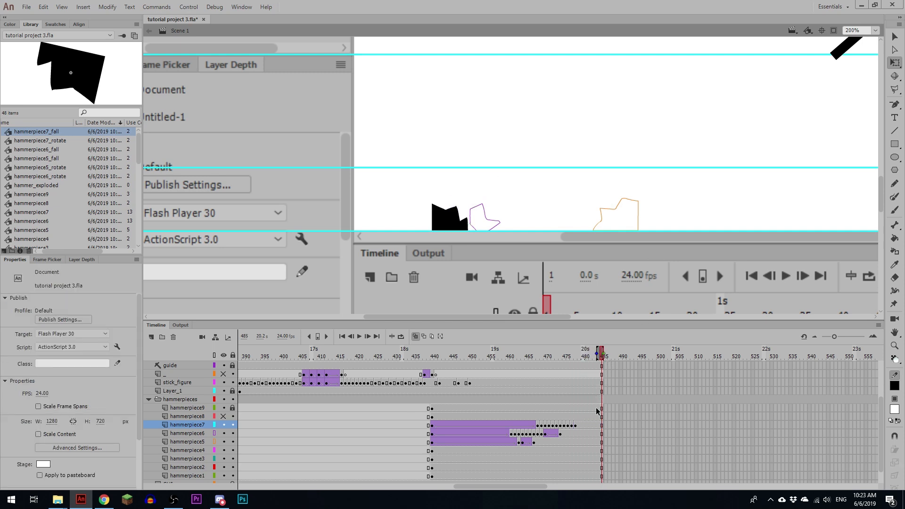
Step: Add keyframes at frames 479 and 481 on the hammerpiece7 and hammerpiece6 layers and nudge both pieces slightly rightward
{"action": "mouse_move", "coordinate": [583, 364]}
{"action": "left_mouse_down"}
{"action": "mouse_move", "coordinate": [543, 360]}
{"action": "mouse_move", "coordinate": [575, 361]}
{"action": "left_mouse_up"}
{"action": "left_click", "coordinate": [579, 426]}
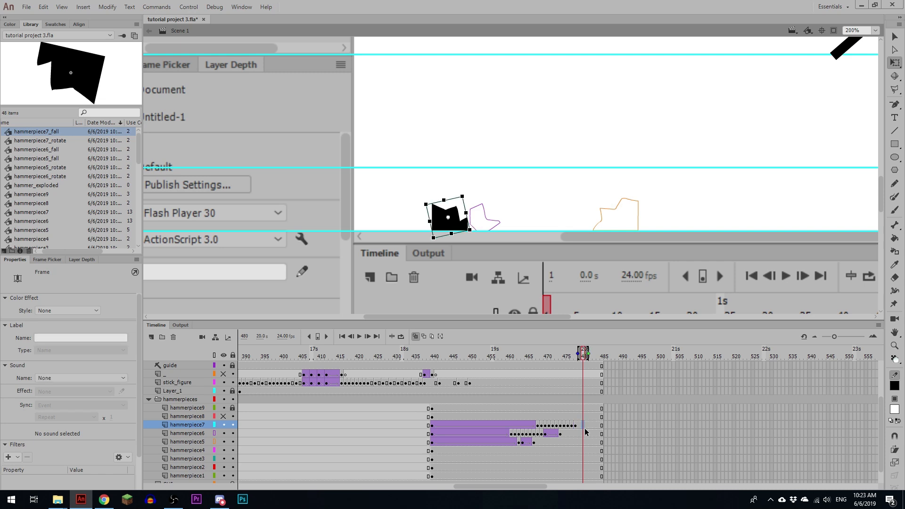
{"action": "left_click", "coordinate": [580, 434]}
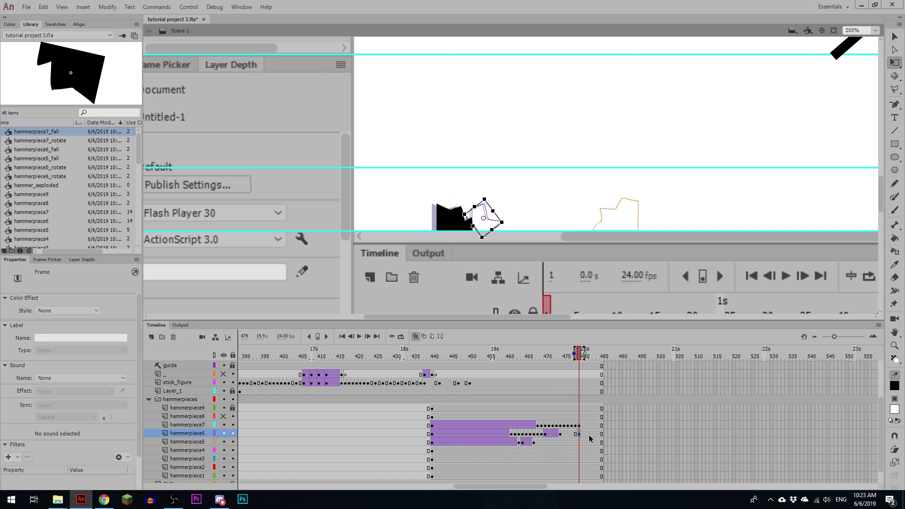
{"action": "left_click", "coordinate": [588, 433]}
{"action": "key", "text": "Right"}
{"action": "key", "text": "Right"}
{"action": "key", "text": "Right"}
{"action": "key", "text": "Right"}
Step: Create classic tweens on the hammerpiece7 and hammerpiece6 layers between frames 479 and 481, and replay the bounce
{"action": "left_click_drag", "start_coordinate": [584, 425], "coordinate": [584, 433]}
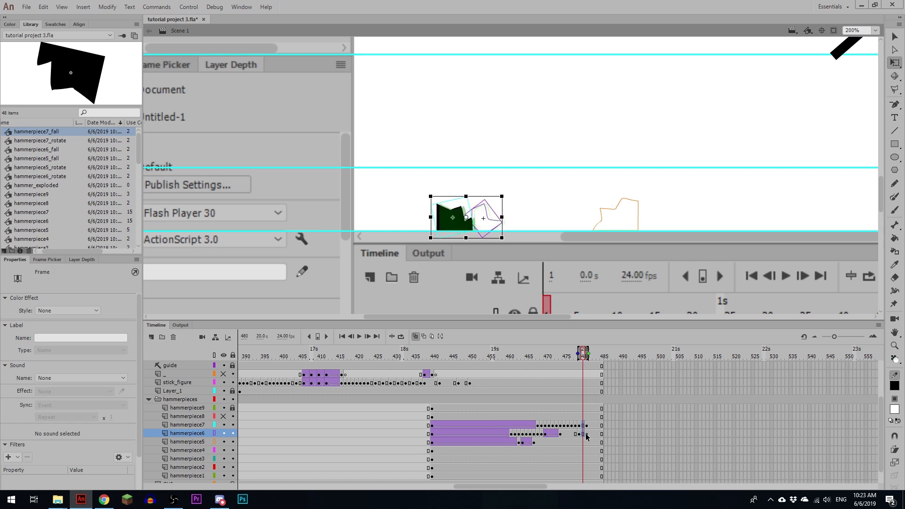
{"action": "key", "text": "F3"}
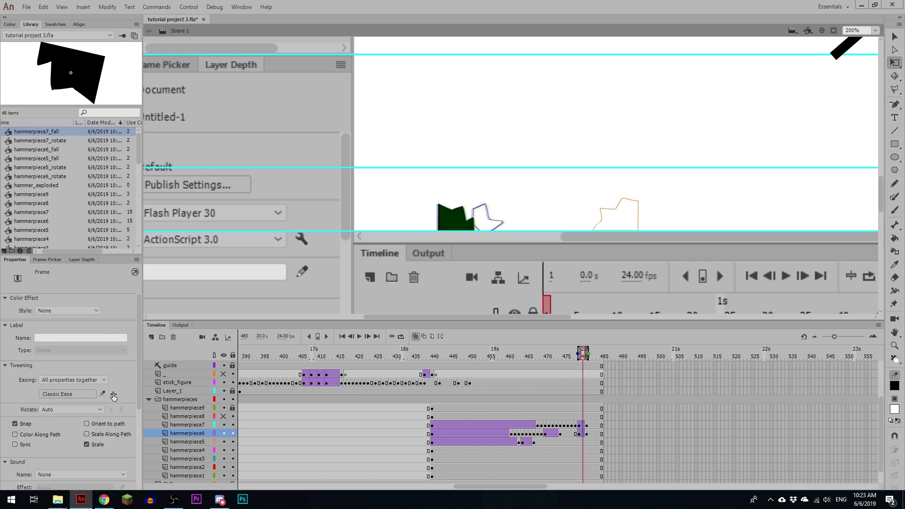
{"action": "left_click", "coordinate": [543, 426]}
{"action": "key", "text": "Return"}
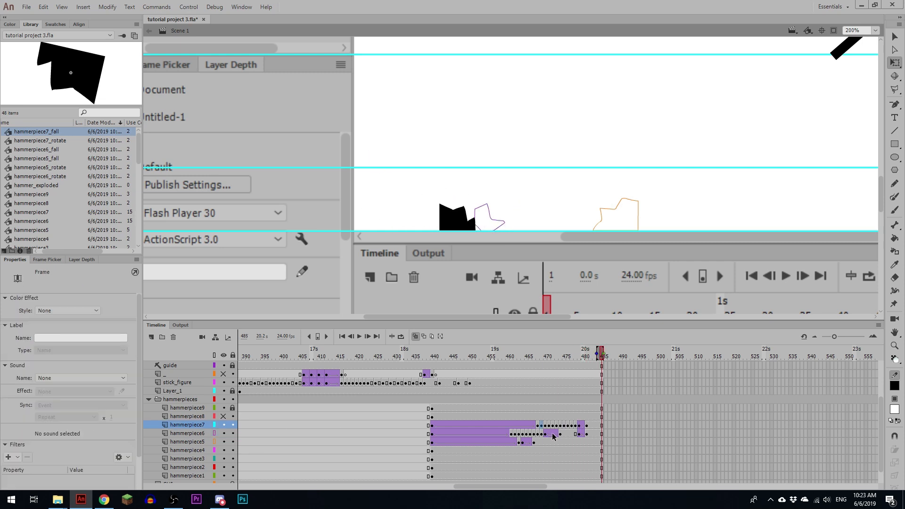
Step: Display the hammerpiece7 layer as outlines and return to the explosion at frame 440
{"action": "left_click", "coordinate": [531, 440]}
{"action": "key", "text": "z"}
{"action": "left_click", "coordinate": [664, 61], "text": "alt"}
{"action": "left_click", "coordinate": [621, 106]}
{"action": "left_click_drag", "start_coordinate": [620, 106], "coordinate": [574, 118]}
{"action": "left_click", "coordinate": [214, 425]}
{"action": "left_click_drag", "start_coordinate": [443, 356], "coordinate": [431, 356]}
{"action": "left_click_drag", "start_coordinate": [507, 195], "coordinate": [467, 180]}
Step: Select the hammerpiece3 instance at frame 440 and convert it to a graphic symbol named hammerpiece3_rotate
{"action": "key", "text": "v"}
{"action": "left_click", "coordinate": [462, 173]}
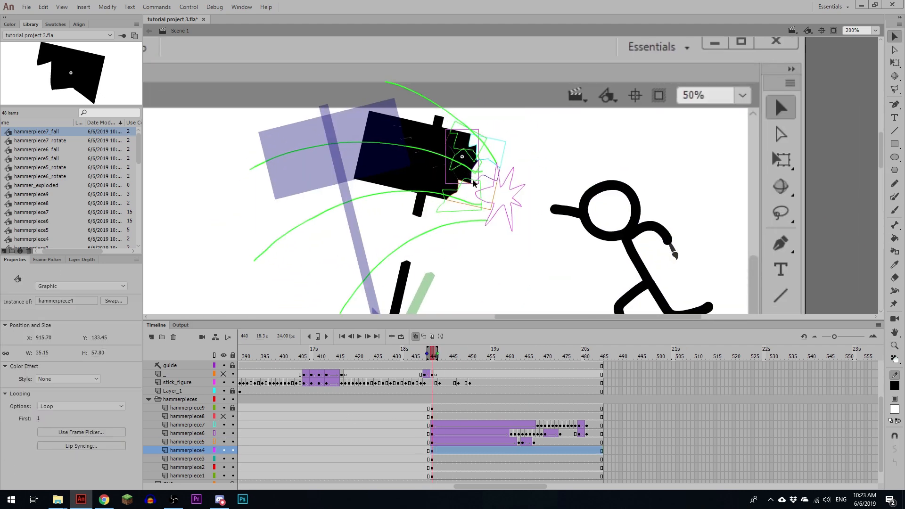
{"action": "left_click", "coordinate": [441, 189]}
{"action": "left_click", "coordinate": [433, 460]}
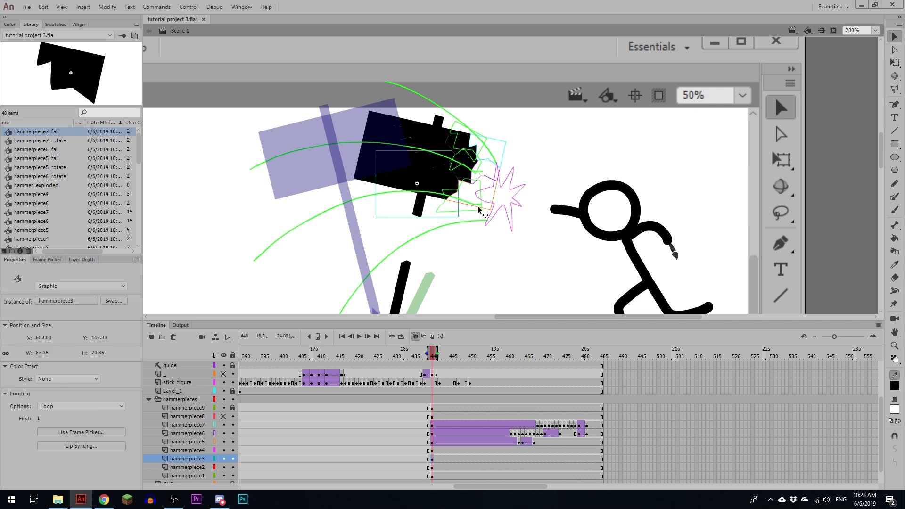
{"action": "key", "text": "F8"}
{"action": "type", "text": "hammerpiece3"}
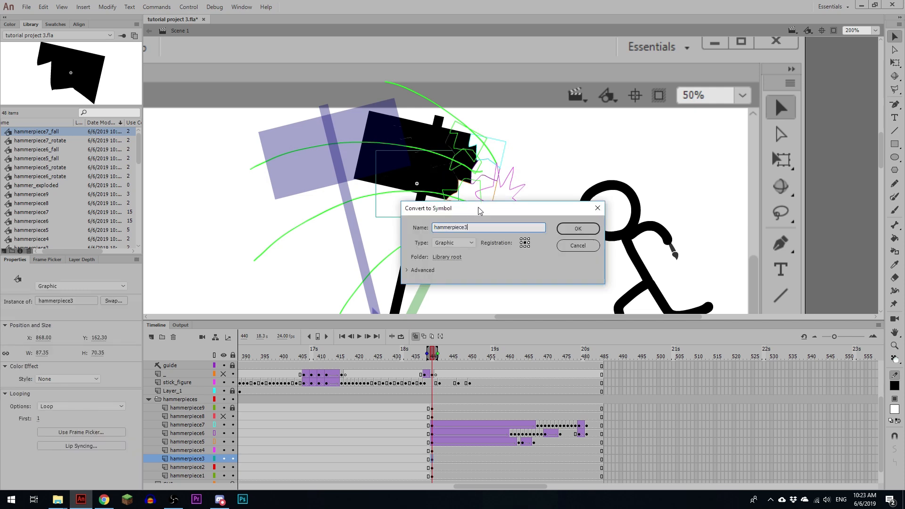
{"action": "type", "text": "_rotate"}
{"action": "key", "text": "Return"}
Step: Inside hammerpiece3_rotate, insert a keyframe at frame 24 and create a classic tween from frame 1
{"action": "double_click", "coordinate": [441, 182]}
{"action": "left_click", "coordinate": [326, 366]}
{"action": "key", "text": "F6"}
{"action": "left_click", "coordinate": [311, 366]}
{"action": "key", "text": "F3"}
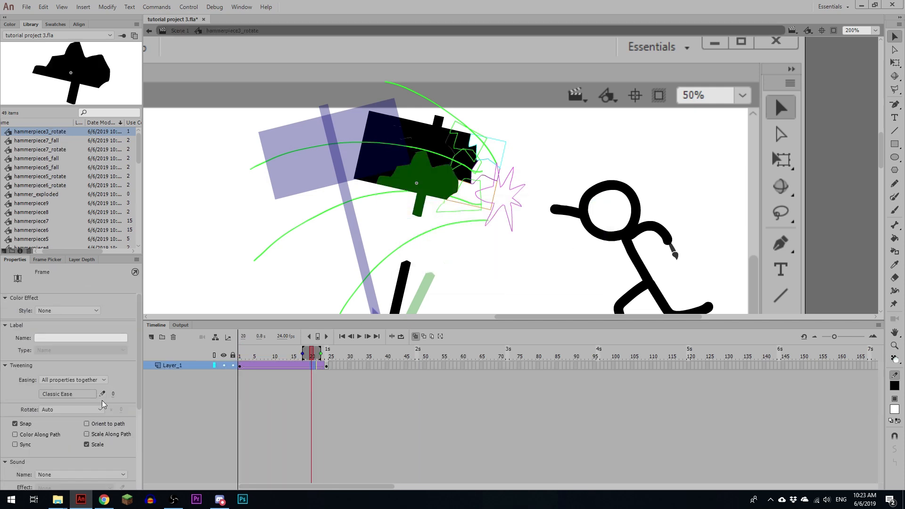
Step: Set the hammerpiece3_rotate tween's rotation to CCW and shorten it to end at frame 23
{"action": "left_click", "coordinate": [101, 408]}
{"action": "left_click", "coordinate": [91, 451]}
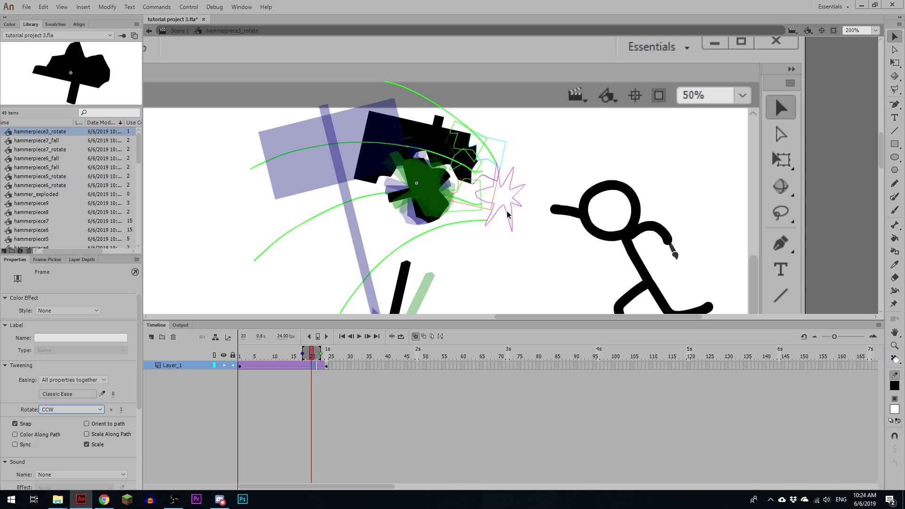
{"action": "mouse_move", "coordinate": [319, 355]}
{"action": "left_mouse_down"}
{"action": "mouse_move", "coordinate": [361, 359]}
{"action": "mouse_move", "coordinate": [307, 358]}
{"action": "left_mouse_up"}
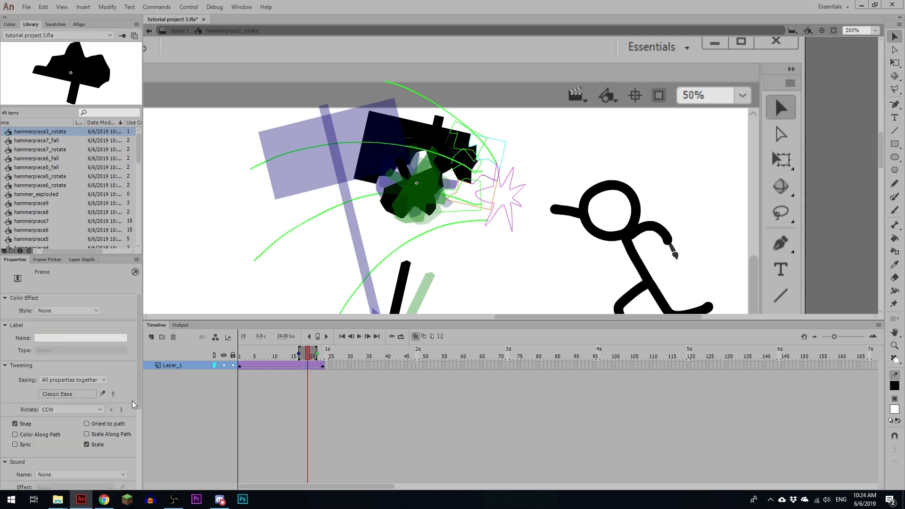
Step: Return to Scene 1 and convert the hammerpiece3_rotate instance to a graphic symbol named hammerpiece3_fall
{"action": "left_click", "coordinate": [180, 31]}
{"action": "key", "text": "F8"}
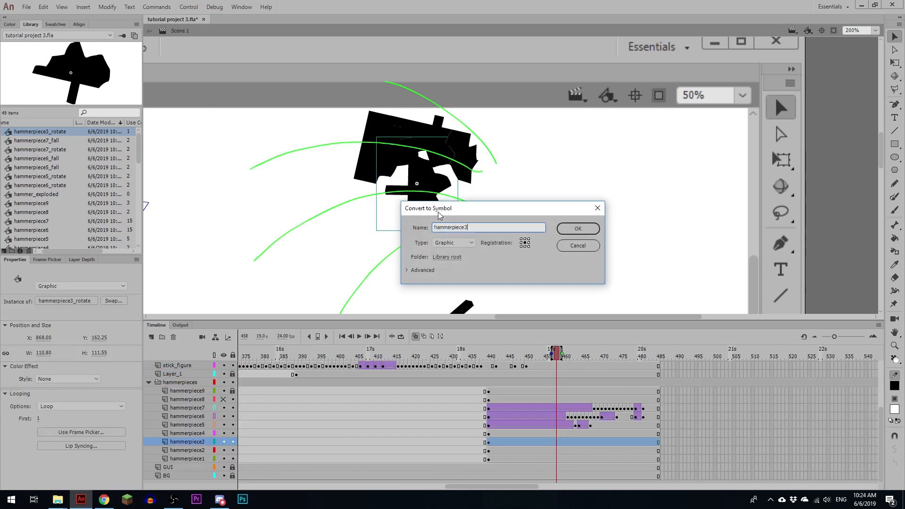
{"action": "type", "text": "_fall"}
{"action": "key", "text": "Return"}
Step: Inside hammerpiece3_fall, insert a keyframe at frame 48 and move the piece straight down far below the stage
{"action": "double_click", "coordinate": [443, 192]}
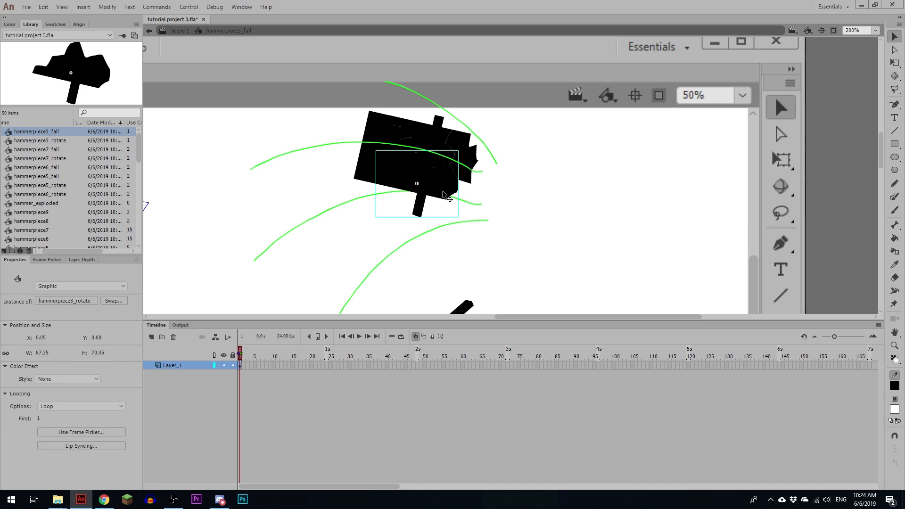
{"action": "left_click", "coordinate": [417, 366]}
{"action": "key", "text": "F6"}
{"action": "key", "text": "ctrl+minus"}
{"action": "key", "text": "ctrl+minus"}
{"action": "key", "text": "ctrl+minus"}
{"action": "left_click", "coordinate": [524, 96]}
{"action": "key", "text": "shift+Down"}
{"action": "key", "text": "shift+Down"}
{"action": "key", "text": "shift+Down"}
{"action": "key", "text": "shift+Down"}
{"action": "key", "text": "shift+Down"}
{"action": "key", "text": "shift+Down"}
{"action": "key", "text": "shift+Down"}
{"action": "key", "text": "shift+Down"}
{"action": "key", "text": "shift+Down"}
{"action": "key", "text": "shift+Down"}
{"action": "key", "text": "shift+Down"}
{"action": "key", "text": "shift+Down"}
{"action": "key", "text": "shift+Down"}
{"action": "key", "text": "shift+Down"}
{"action": "key", "text": "shift+Down"}
{"action": "key", "text": "shift+Down"}
{"action": "key", "text": "shift+Down"}
{"action": "key", "text": "shift+Down"}
{"action": "key", "text": "shift+Down"}
{"action": "key", "text": "shift+Down"}
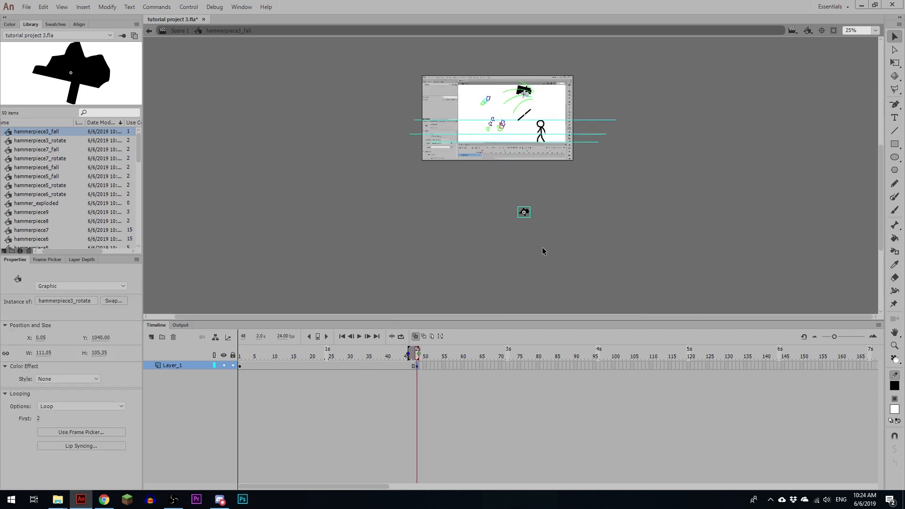
{"action": "key", "text": "shift+Down"}
{"action": "key", "text": "shift+Down"}
{"action": "key", "text": "shift+Down"}
{"action": "key", "text": "shift+Down"}
{"action": "key", "text": "shift+Down"}
{"action": "key", "text": "shift+Down"}
{"action": "key", "text": "shift+Down"}
{"action": "key", "text": "shift+Down"}
{"action": "key", "text": "shift+Down"}
{"action": "key", "text": "shift+Down"}
{"action": "key", "text": "shift+Down"}
{"action": "key", "text": "shift+Down"}
{"action": "key", "text": "shift+Down"}
{"action": "key", "text": "shift+Down"}
{"action": "key", "text": "shift+Down"}
{"action": "key", "text": "shift+Down"}
{"action": "key", "text": "shift+Down"}
{"action": "key", "text": "shift+Down"}
{"action": "key", "text": "shift+Down"}
{"action": "key", "text": "shift+Down"}
Step: Create a classic tween between frames 1 and 48 of hammerpiece3_fall with an ease of -100
{"action": "right_click", "coordinate": [345, 366]}
{"action": "left_click", "coordinate": [373, 393]}
{"action": "left_click_drag", "start_coordinate": [114, 394], "coordinate": [125, 500]}
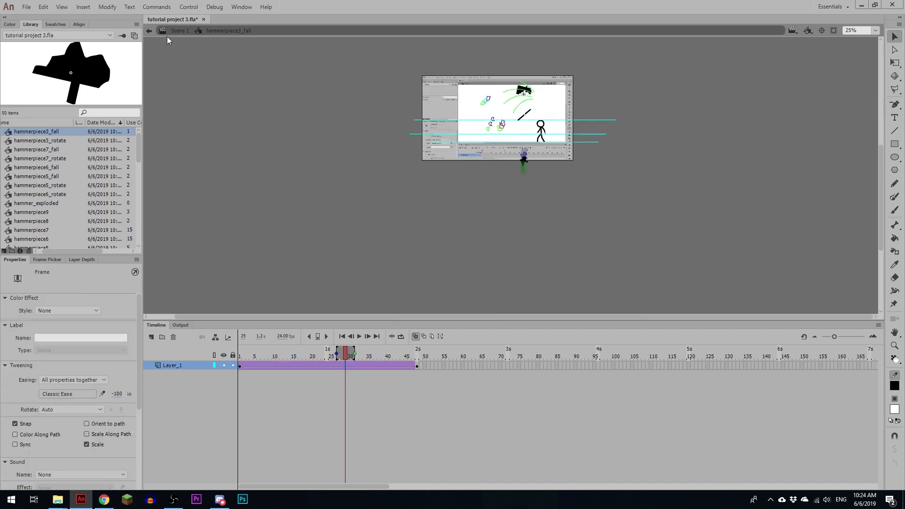
Step: Return to Scene 1 at frame 440 and open the hammerpiece3_rotate symbol nested inside the hammerpiece3_fall instance
{"action": "left_click", "coordinate": [169, 31]}
{"action": "key", "text": "ctrl+equal"}
{"action": "key", "text": "ctrl+equal"}
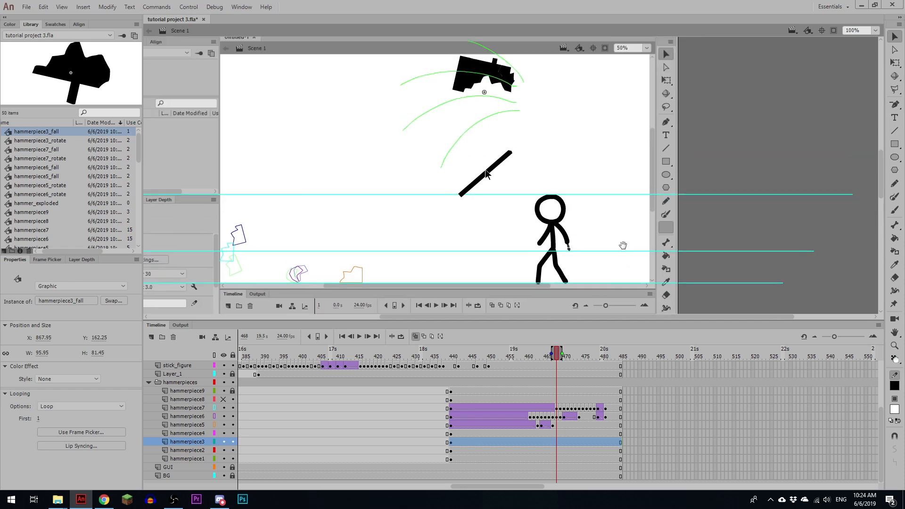
{"action": "left_click_drag", "start_coordinate": [537, 352], "coordinate": [450, 338]}
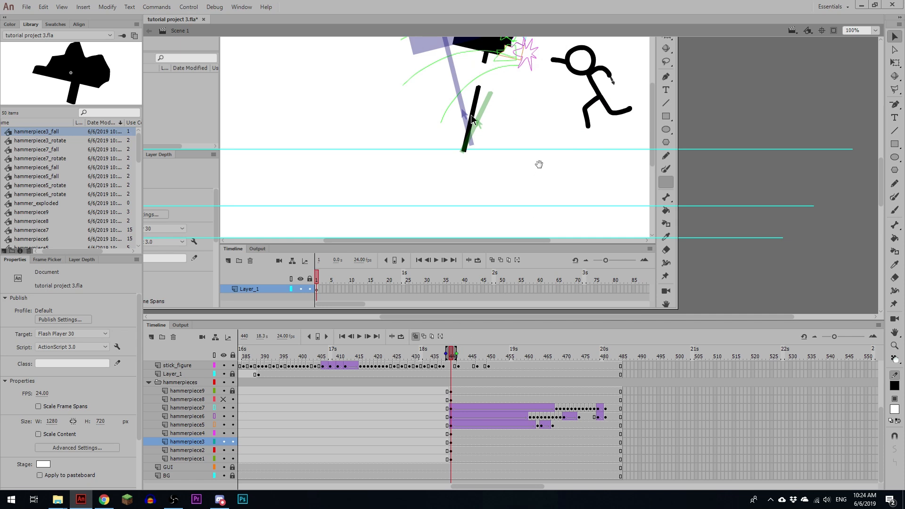
{"action": "left_click_drag", "start_coordinate": [538, 164], "coordinate": [530, 245]}
{"action": "double_click", "coordinate": [484, 127]}
{"action": "double_click", "coordinate": [475, 129]}
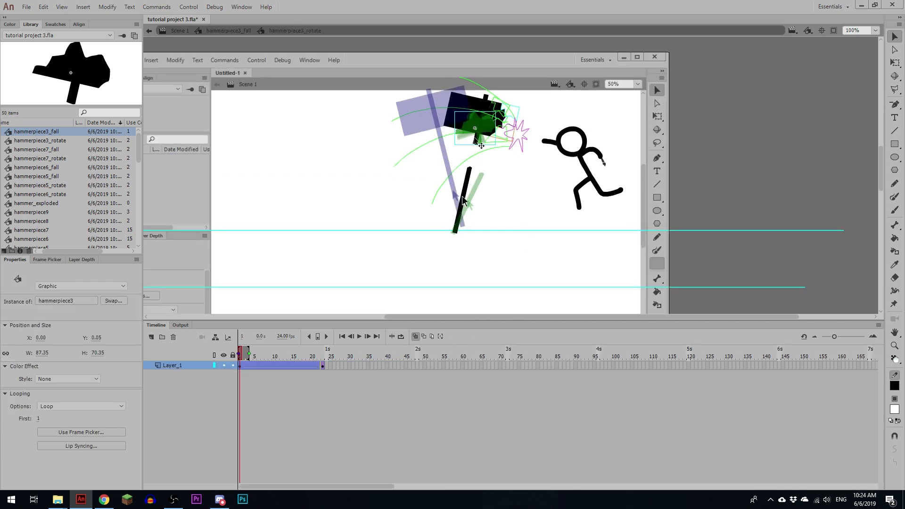
Step: Remove the old rotation tween and rebuild it as a classic tween from frame 1 to an unrotated keyframe at frame 24
{"action": "left_click", "coordinate": [323, 366]}
{"action": "right_click", "coordinate": [274, 365]}
{"action": "left_click", "coordinate": [306, 120]}
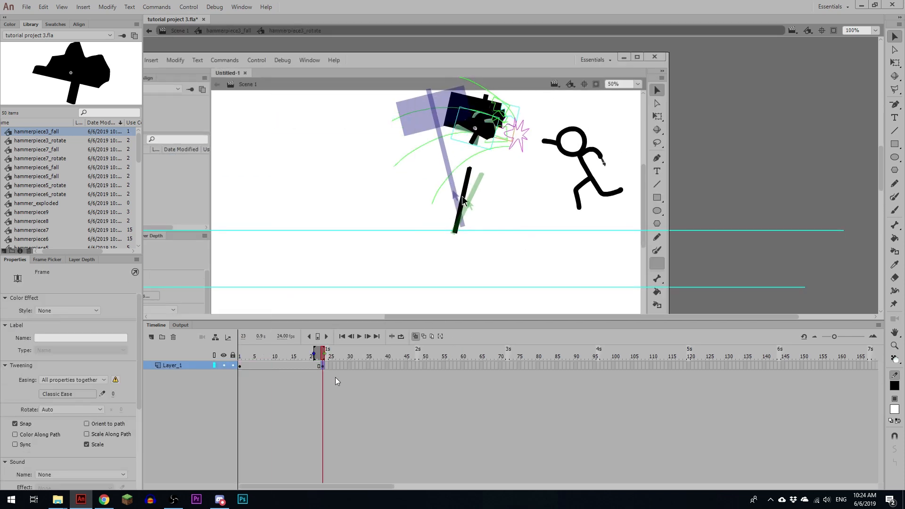
{"action": "left_click", "coordinate": [326, 365]}
{"action": "left_click", "coordinate": [307, 366]}
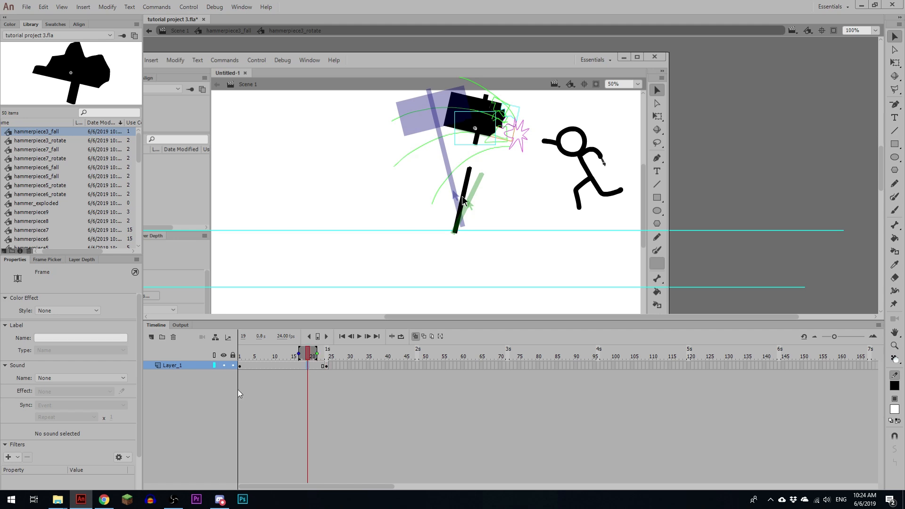
{"action": "key", "text": "F4"}
Step: Set the hammerpiece3_rotate tween's rotation to CW, end it at frame 23, and return to Scene 1
{"action": "left_click", "coordinate": [99, 409]}
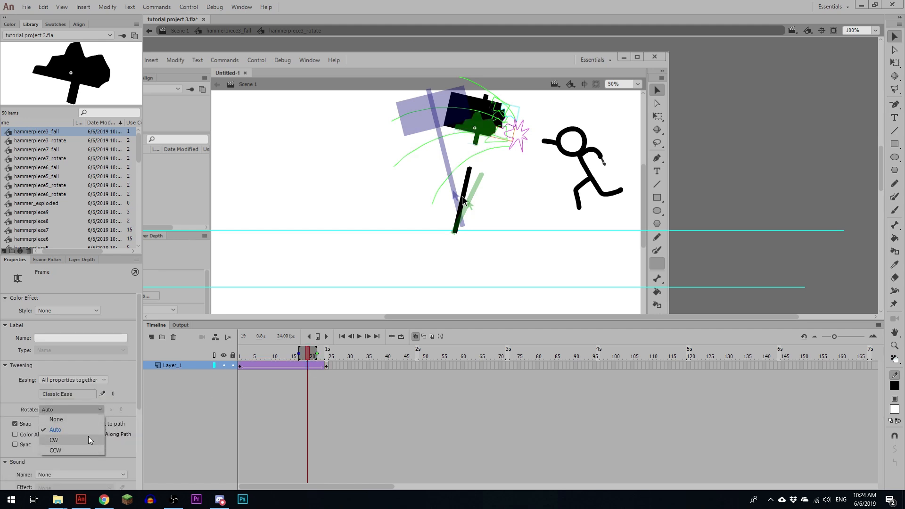
{"action": "left_click", "coordinate": [89, 439]}
{"action": "left_click", "coordinate": [325, 368]}
{"action": "left_click", "coordinate": [322, 366]}
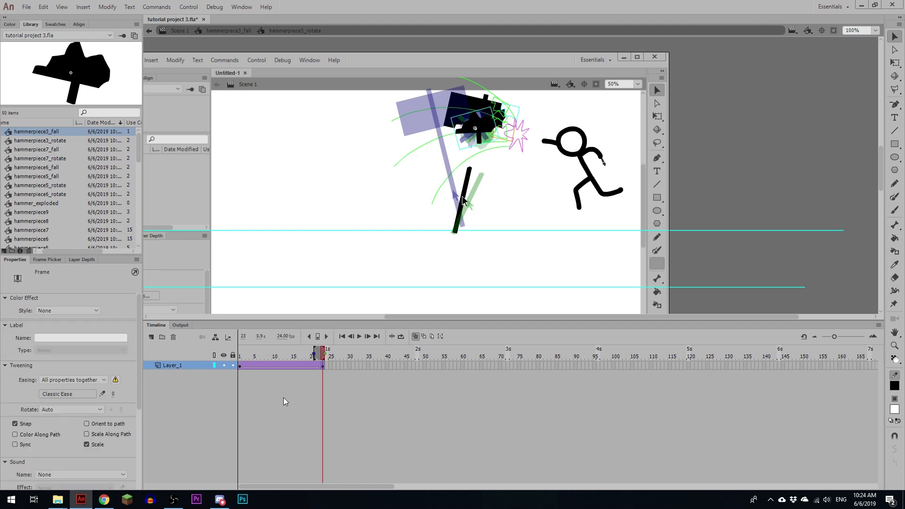
{"action": "left_click", "coordinate": [288, 366]}
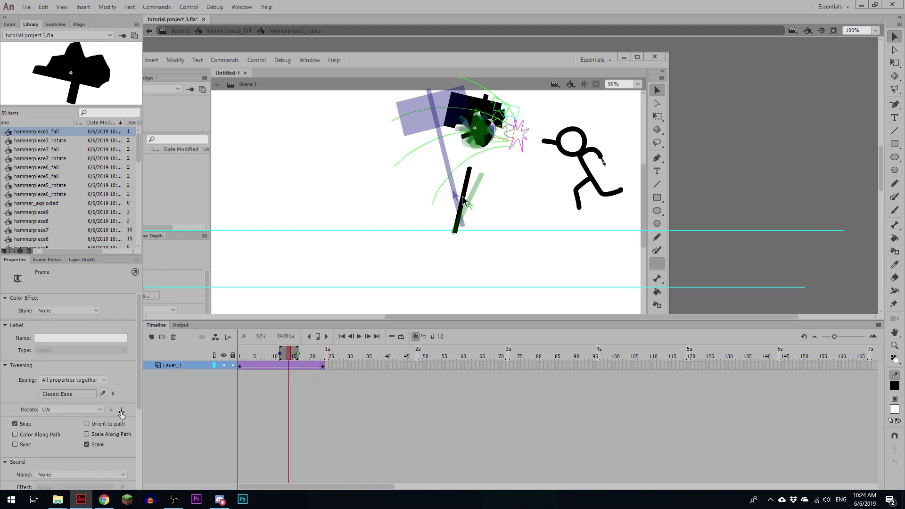
{"action": "left_click", "coordinate": [228, 31]}
{"action": "left_click", "coordinate": [180, 31]}
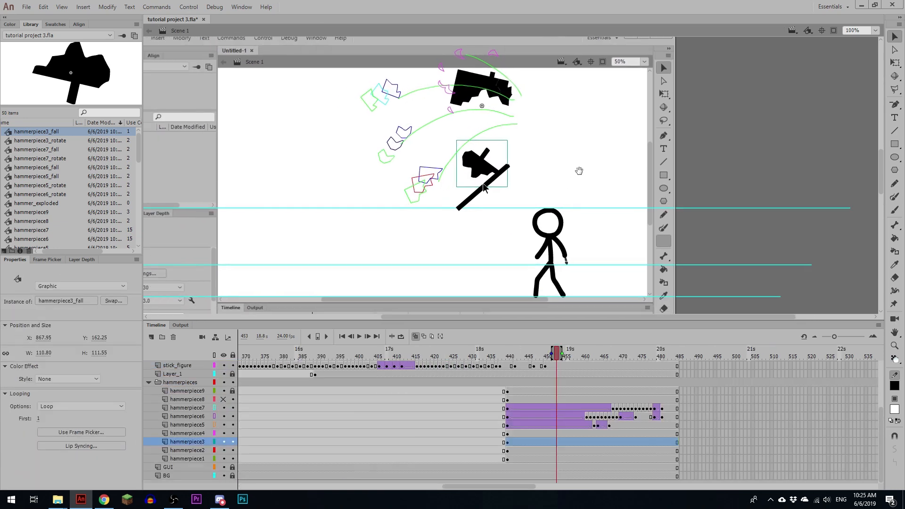
Step: Scrub to the hammerpiece3 piece's landing point and insert a keyframe at frame 465 on its layer
{"action": "left_click_drag", "start_coordinate": [509, 355], "coordinate": [602, 353]}
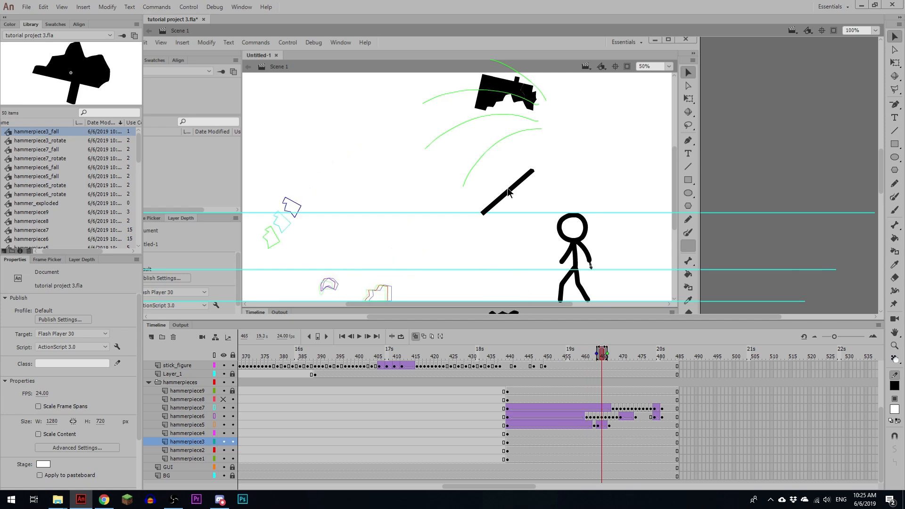
{"action": "left_click", "coordinate": [602, 443]}
{"action": "key", "text": "F6"}
Step: At frame 465, move the hammerpiece3 instance up and far left to X 417.95, Y 82.25, between the lower two guide lines
{"action": "left_click_drag", "start_coordinate": [575, 230], "coordinate": [600, 198]}
{"action": "key", "text": "shift+Up"}
{"action": "key", "text": "shift+Up"}
{"action": "key", "text": "shift+Up"}
{"action": "key", "text": "shift+Up"}
{"action": "key", "text": "shift+Up"}
{"action": "key", "text": "shift+Up"}
{"action": "key", "text": "shift+Up"}
{"action": "key", "text": "shift+Up"}
{"action": "key", "text": "shift+Up"}
{"action": "key", "text": "shift+Up"}
{"action": "key", "text": "shift+Up"}
{"action": "key", "text": "shift+Up"}
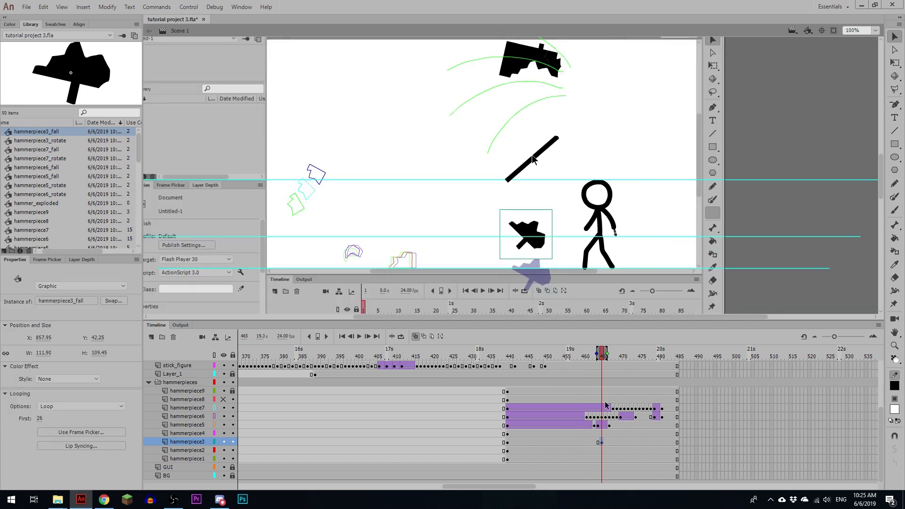
{"action": "key", "text": "shift+Left"}
{"action": "key", "text": "shift+Left"}
{"action": "key", "text": "shift+Left"}
{"action": "key", "text": "shift+Left"}
{"action": "key", "text": "shift+Left"}
{"action": "key", "text": "shift+Left"}
{"action": "key", "text": "shift+Left"}
{"action": "key", "text": "shift+Left"}
{"action": "key", "text": "shift+Left"}
{"action": "key", "text": "shift+Left"}
{"action": "key", "text": "shift+Left"}
{"action": "key", "text": "shift+Left"}
{"action": "key", "text": "shift+Left"}
{"action": "key", "text": "shift+Left"}
{"action": "key", "text": "shift+Left"}
{"action": "key", "text": "shift+Left"}
{"action": "key", "text": "shift+Left"}
{"action": "key", "text": "shift+Left"}
{"action": "key", "text": "shift+Left"}
{"action": "key", "text": "shift+Left"}
{"action": "key", "text": "shift+Down"}
{"action": "key", "text": "shift+Down"}
{"action": "key", "text": "shift+Down"}
{"action": "key", "text": "shift+Down"}
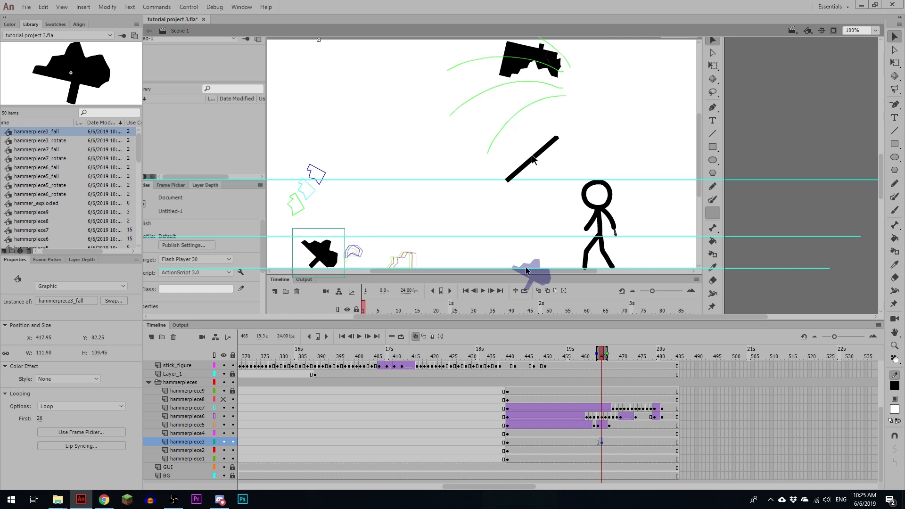
Step: Create a classic tween on the hammerpiece3 layer between frames 440 and 465 and replay the piece's flight
{"action": "left_click", "coordinate": [582, 440]}
{"action": "key", "text": "F3"}
{"action": "left_click", "coordinate": [501, 440]}
{"action": "key", "text": "Return"}
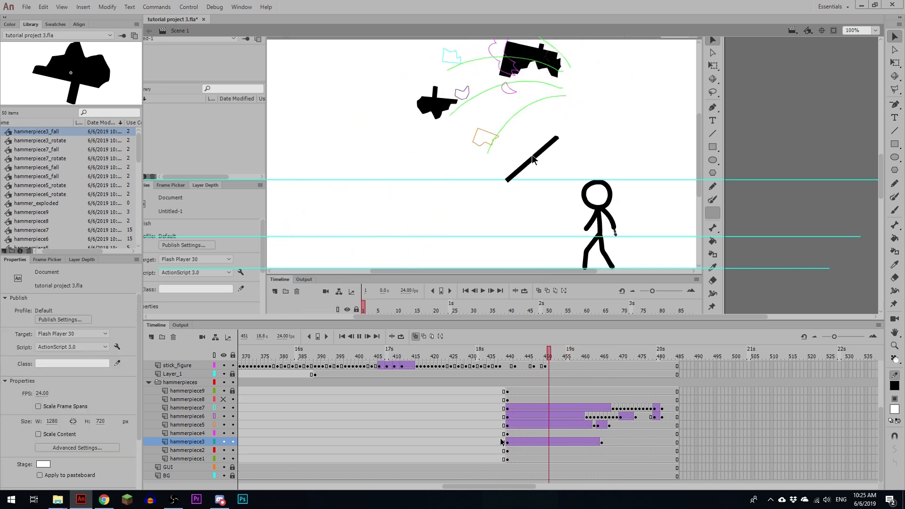
{"action": "left_click", "coordinate": [537, 441]}
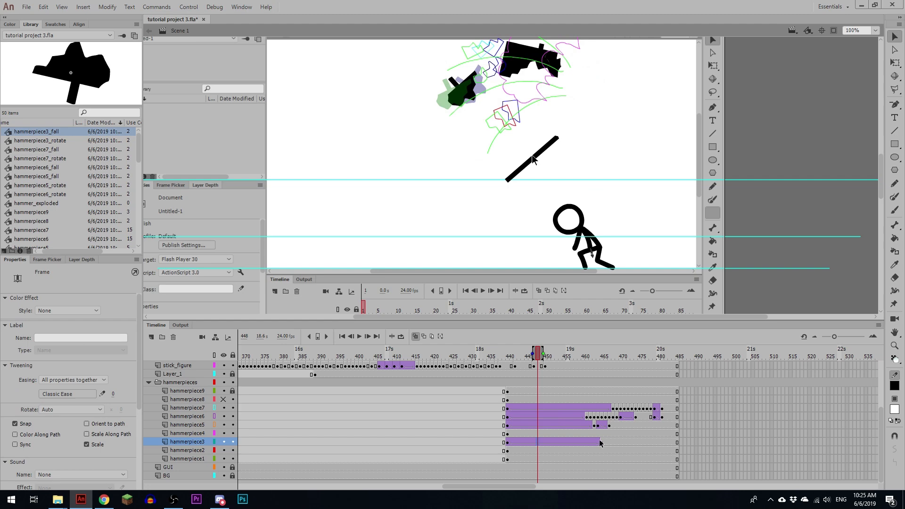
{"action": "key", "text": "Return"}
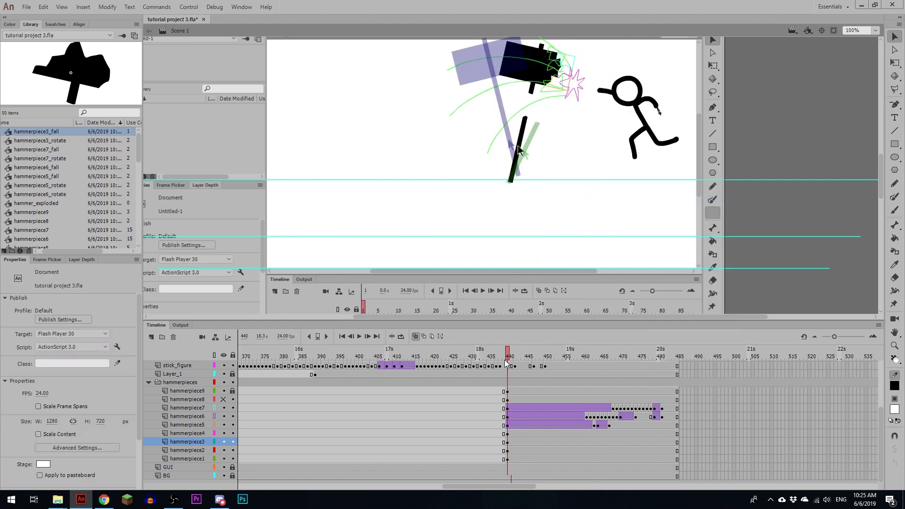
Step: Undo the keyframe misplaced on the hammerpiece4 layer and insert one at frame 464 on the hammerpiece3 layer instead
{"action": "left_click", "coordinate": [598, 434]}
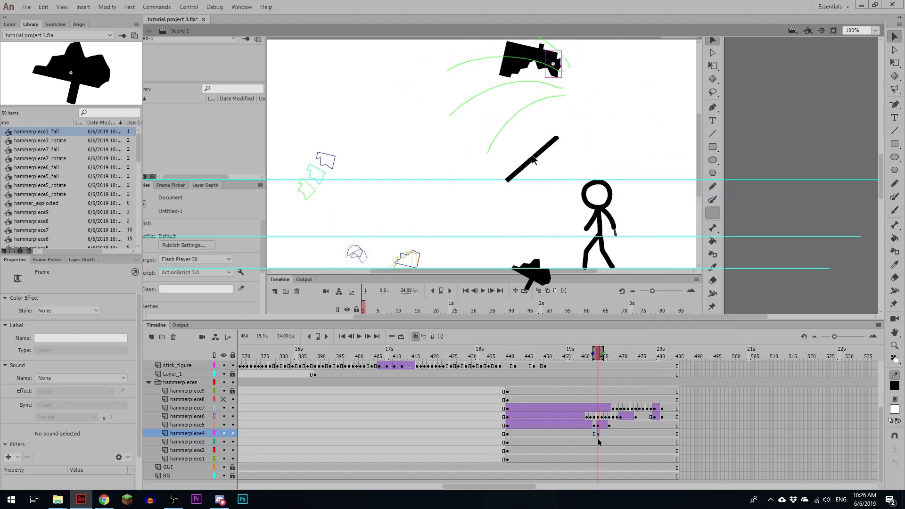
{"action": "key", "text": "ctrl+z"}
{"action": "left_click", "coordinate": [598, 441]}
{"action": "key", "text": "F6"}
Step: Nudge the hammerpiece3 instance at frame 464 up and to the left so its piece lands between the lower two guide lines
{"action": "key", "text": "shift+Up"}
{"action": "key", "text": "shift+Up"}
{"action": "key", "text": "shift+Up"}
{"action": "key", "text": "shift+Up"}
{"action": "key", "text": "shift+Up"}
{"action": "key", "text": "shift+Left"}
{"action": "key", "text": "shift+Left"}
{"action": "key", "text": "shift+Left"}
{"action": "key", "text": "shift+Left"}
{"action": "key", "text": "shift+Left"}
{"action": "key", "text": "shift+Left"}
{"action": "key", "text": "shift+Left"}
{"action": "key", "text": "shift+Left"}
{"action": "key", "text": "shift+Left"}
{"action": "key", "text": "shift+Left"}
{"action": "key", "text": "shift+Left"}
{"action": "key", "text": "shift+Left"}
{"action": "key", "text": "shift+Left"}
{"action": "key", "text": "shift+Left"}
{"action": "key", "text": "shift+Left"}
{"action": "key", "text": "Down"}
{"action": "key", "text": "Down"}
{"action": "key", "text": "Down"}
{"action": "key", "text": "Down"}
{"action": "key", "text": "Left"}
{"action": "key", "text": "Left"}
{"action": "key", "text": "Left"}
{"action": "key", "text": "Left"}
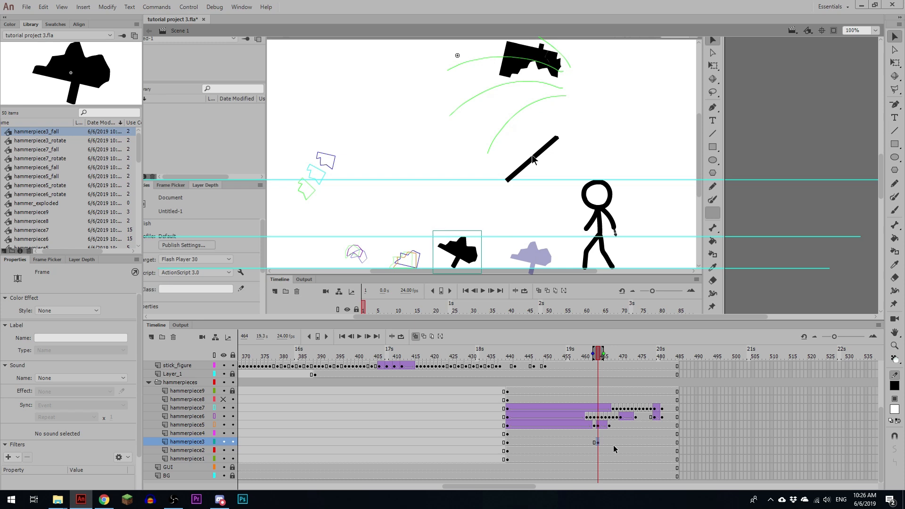
{"action": "key", "text": "Left"}
{"action": "key", "text": "Left"}
{"action": "key", "text": "Left"}
{"action": "key", "text": "Left"}
Step: Create a classic tween on the hammerpiece3 layer between frames 440 and 464 and replay the piece's fall
{"action": "left_click", "coordinate": [564, 442]}
{"action": "key", "text": "F3"}
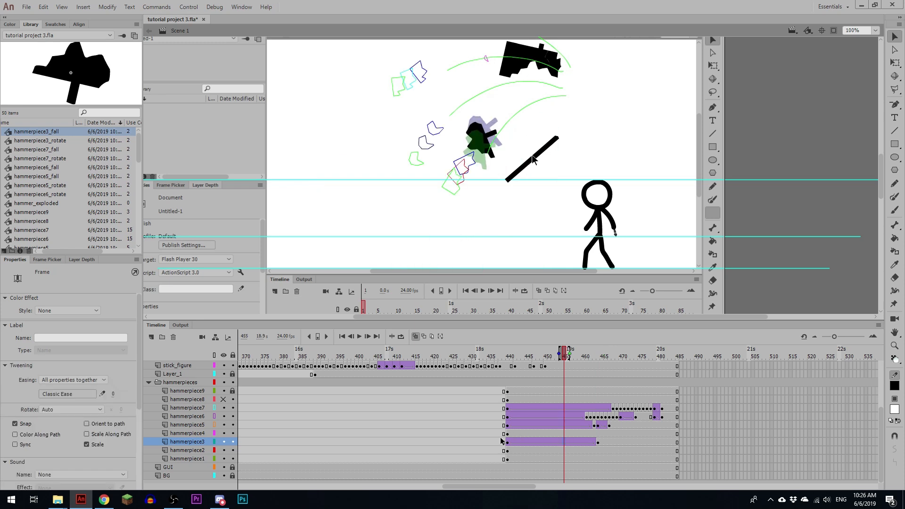
{"action": "left_click", "coordinate": [488, 435]}
{"action": "key", "text": "Return"}
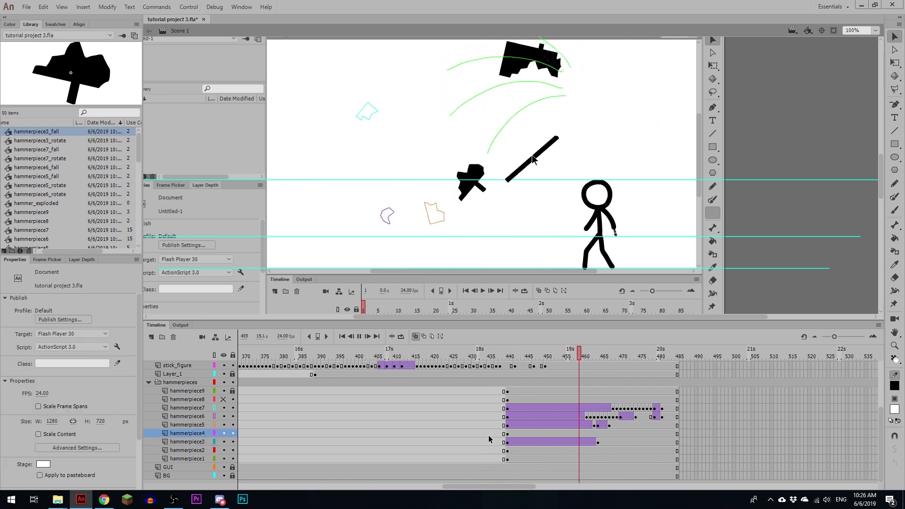
{"action": "key", "text": "Return"}
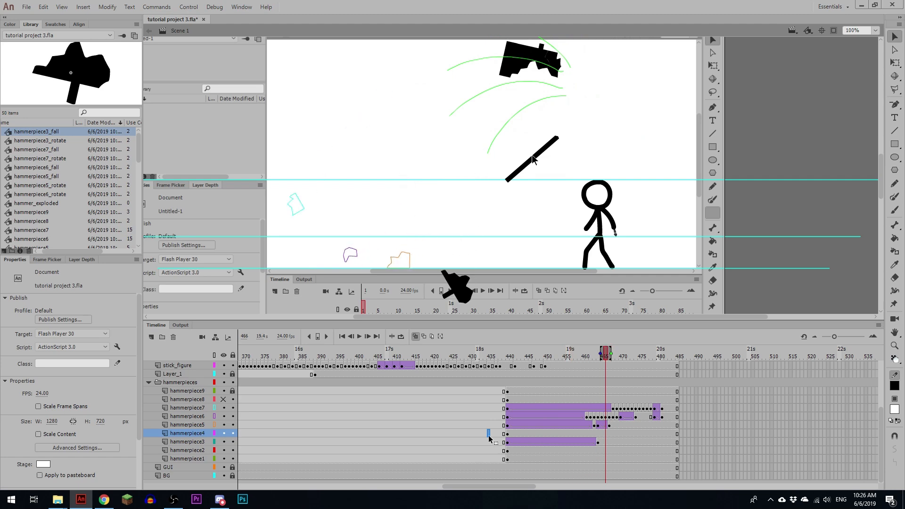
{"action": "left_click", "coordinate": [488, 434]}
{"action": "key", "text": "Return"}
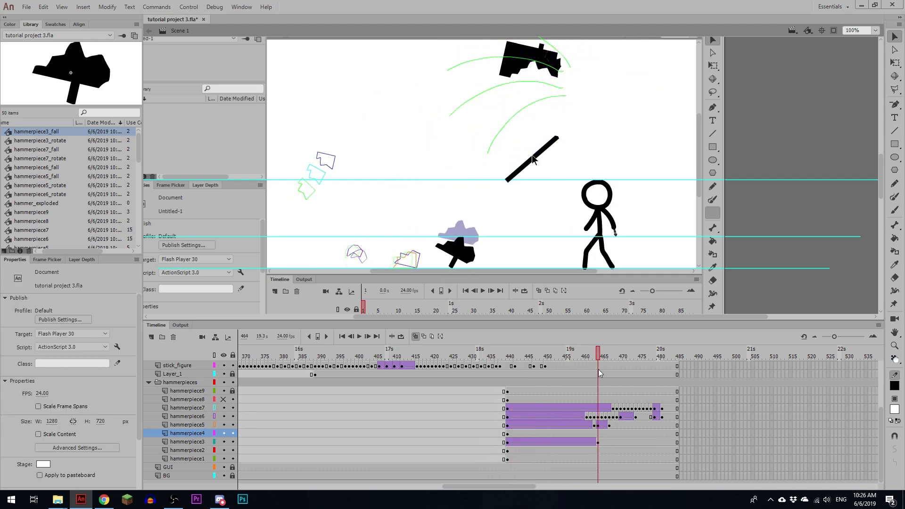
Step: Insert a keyframe at frame 465 on the hammerpiece3 layer, break its instance apart and replay the landing
{"action": "key", "text": "Return"}
{"action": "key", "text": "ctrl+="}
{"action": "left_click", "coordinate": [598, 442]}
{"action": "left_click", "coordinate": [603, 443]}
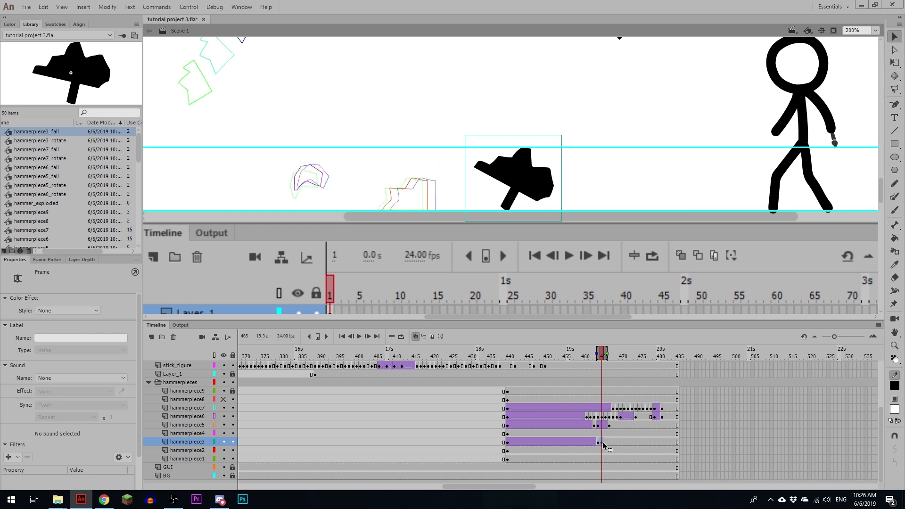
{"action": "key", "text": "ctrl+b"}
{"action": "left_click", "coordinate": [561, 436]}
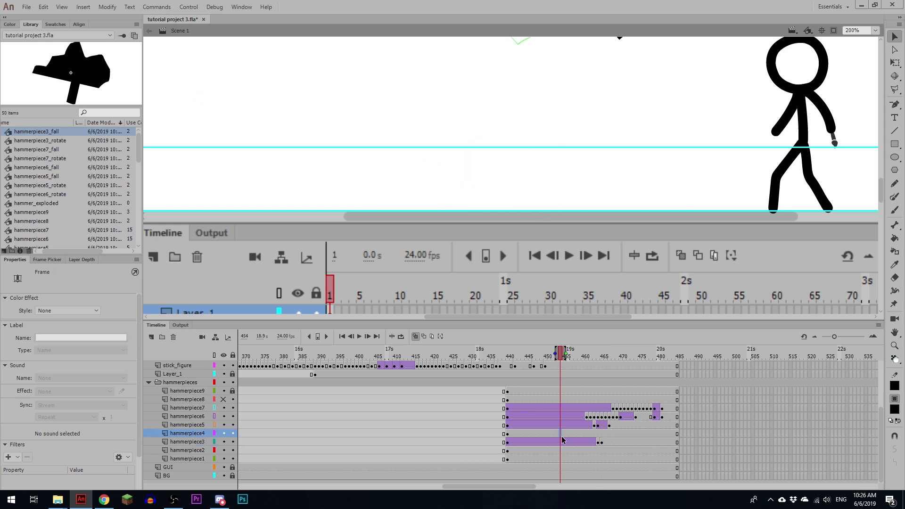
{"action": "key", "text": "Return"}
{"action": "left_click", "coordinate": [594, 438]}
{"action": "left_click", "coordinate": [603, 441]}
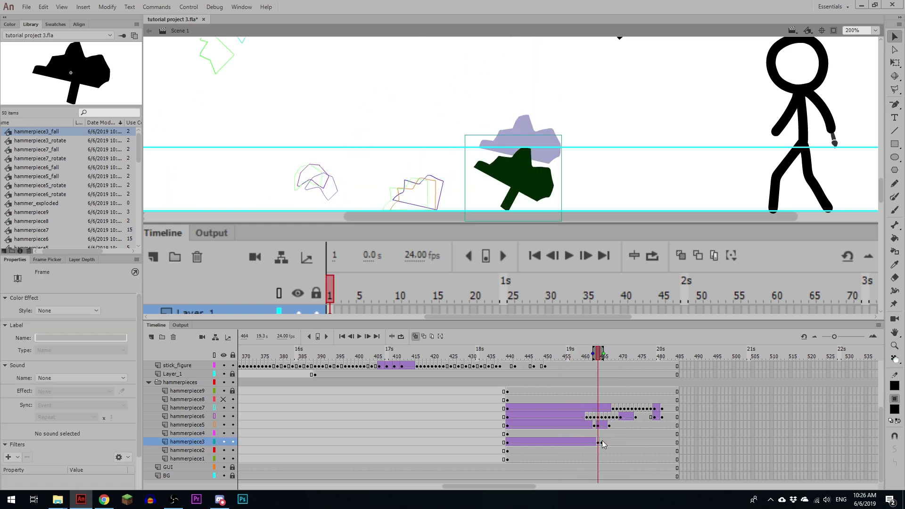
Step: At frame 465, rotate the hammerpiece3 piece slightly and nudge it left against the ground guide line
{"action": "key", "text": "q"}
{"action": "mouse_move", "coordinate": [566, 153]}
{"action": "left_mouse_down"}
{"action": "mouse_move", "coordinate": [572, 173]}
{"action": "mouse_move", "coordinate": [555, 152]}
{"action": "left_mouse_up"}
{"action": "key", "text": "shift+Left"}
{"action": "key", "text": "shift+Down"}
{"action": "key", "text": "Left"}
{"action": "key", "text": "Left"}
{"action": "key", "text": "Left"}
{"action": "key", "text": "Left"}
{"action": "key", "text": "Up"}
{"action": "key", "text": "Up"}
{"action": "key", "text": "Up"}
Step: Insert hammerpiece3 keyframes at frames 466 and 467, shifting the piece up and left in each to start the bounce
{"action": "key", "text": "F6"}
{"action": "key", "text": "shift+Left"}
{"action": "key", "text": "shift+Left"}
{"action": "key", "text": "shift+Up"}
{"action": "key", "text": "shift+Up"}
{"action": "key", "text": "F6"}
{"action": "key", "text": "shift+Left"}
{"action": "key", "text": "shift+Left"}
{"action": "key", "text": "shift+Up"}
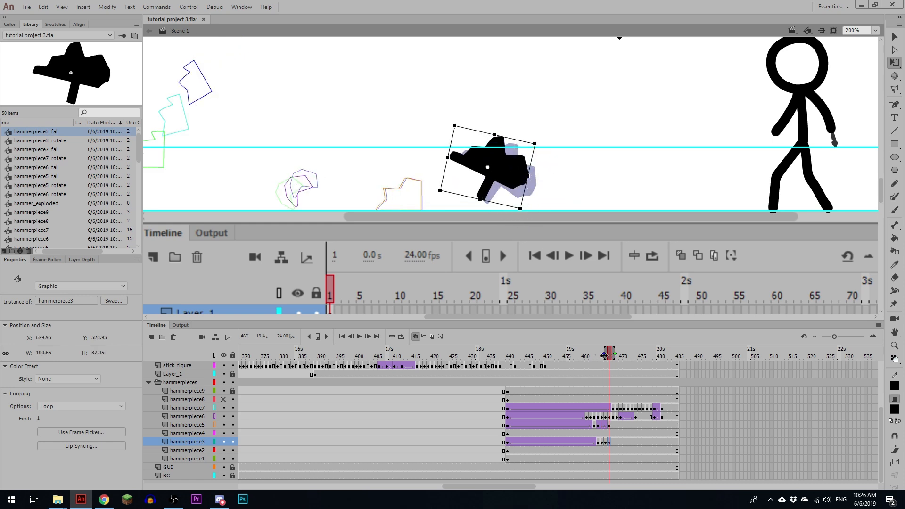
Step: Add hammerpiece3 keyframes at frames 468 and 469, rotating the piece counterclockwise and shifting it left to X 651.40, Y 526.05
{"action": "left_click_drag", "start_coordinate": [604, 356], "coordinate": [596, 356]}
{"action": "key", "text": "F6"}
{"action": "left_click_drag", "start_coordinate": [541, 144], "coordinate": [518, 121]}
{"action": "key", "text": "shift+Left"}
{"action": "key", "text": "shift+Left"}
{"action": "key", "text": "shift+Left"}
{"action": "key", "text": "Right"}
{"action": "key", "text": "Right"}
{"action": "key", "text": "Right"}
{"action": "key", "text": "F6"}
{"action": "key", "text": "shift+Left"}
{"action": "key", "text": "shift+Left"}
{"action": "key", "text": "shift+Left"}
{"action": "key", "text": "shift+Down"}
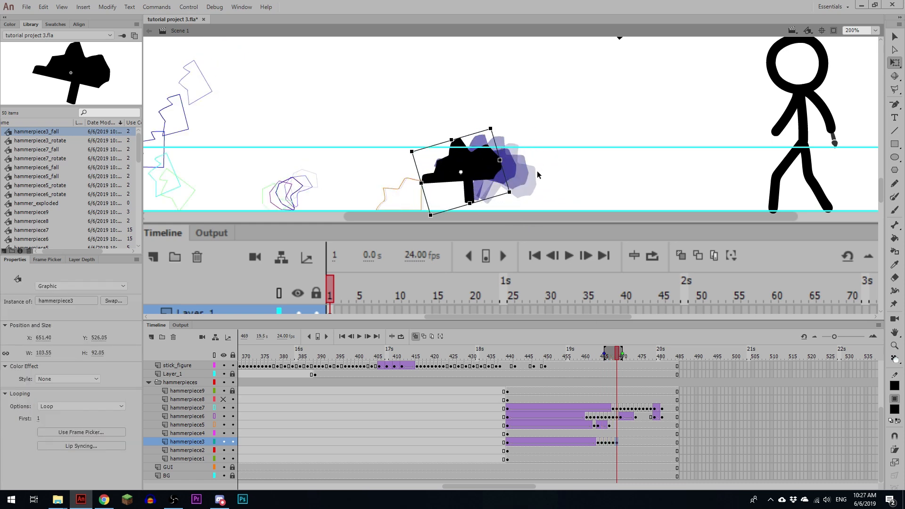
Step: Insert hammerpiece5 keyframes at frames 469 and 473, shift the piece left at 473 and create a classic tween between them
{"action": "left_click", "coordinate": [624, 417]}
{"action": "left_click", "coordinate": [622, 425]}
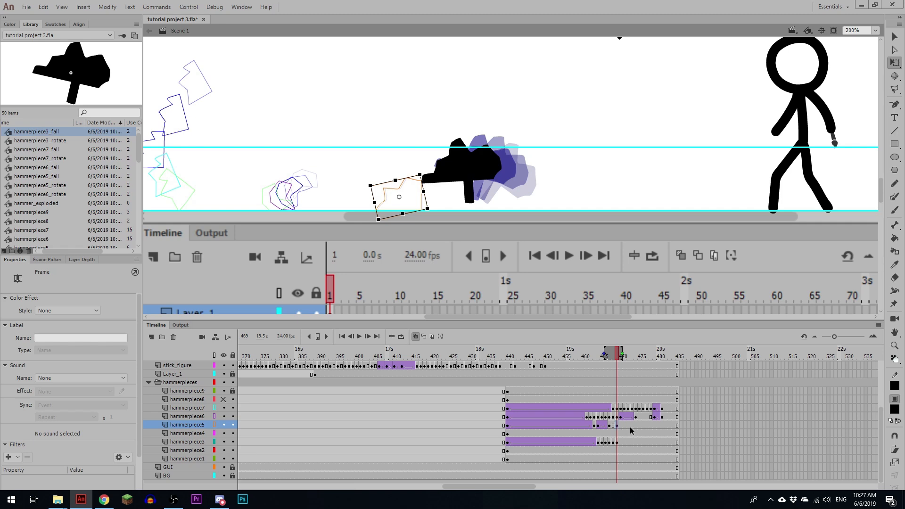
{"action": "left_click", "coordinate": [636, 426]}
{"action": "key", "text": "comma"}
{"action": "key", "text": "F6"}
{"action": "key", "text": "shift+Left"}
{"action": "key", "text": "shift+Left"}
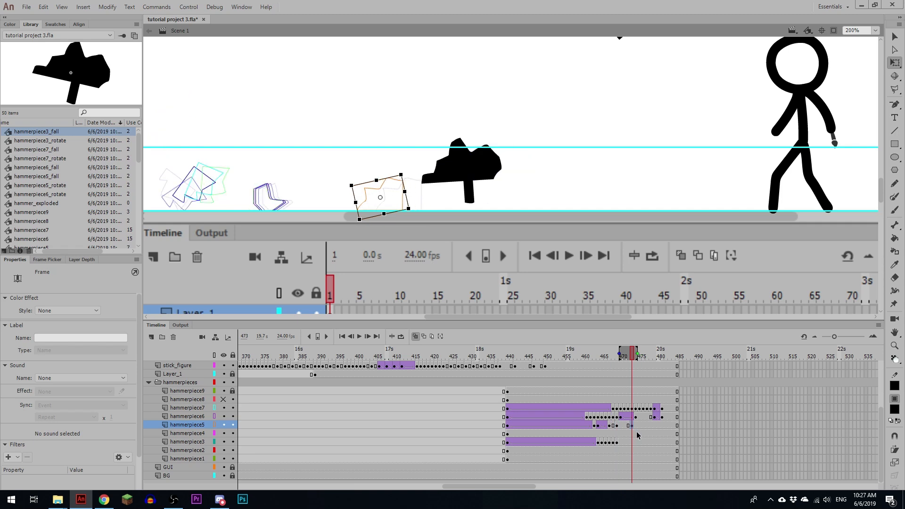
{"action": "key", "text": "comma"}
{"action": "key", "text": "comma"}
Step: Insert hammerpiece3 keyframes at frames 470 and 471, rotating the piece counterclockwise and lowering it onto the ground line
{"action": "left_click", "coordinate": [622, 442]}
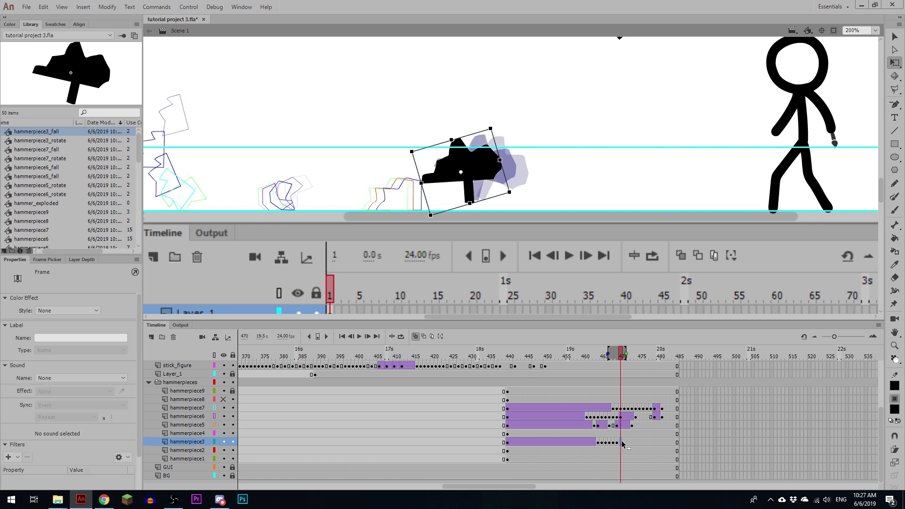
{"action": "left_click_drag", "start_coordinate": [517, 195], "coordinate": [490, 183]}
{"action": "key", "text": "period"}
{"action": "key", "text": "F6"}
{"action": "key", "text": "Up"}
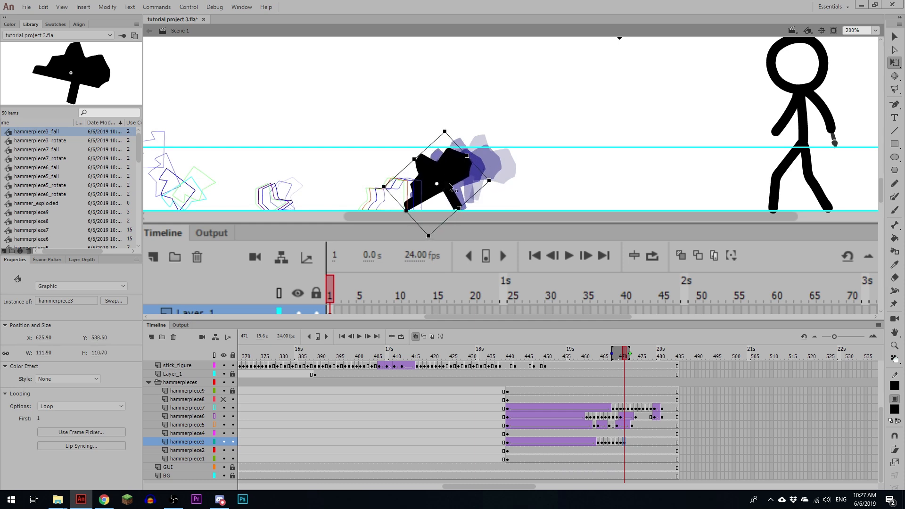
Step: Build hammerpiece3's rocking poses with slight tilts at frames 473 and 476, repeating the frame 471 pose at 475 and keying frame 477
{"action": "left_click", "coordinate": [629, 442]}
{"action": "left_click_drag", "start_coordinate": [451, 128], "coordinate": [458, 126]}
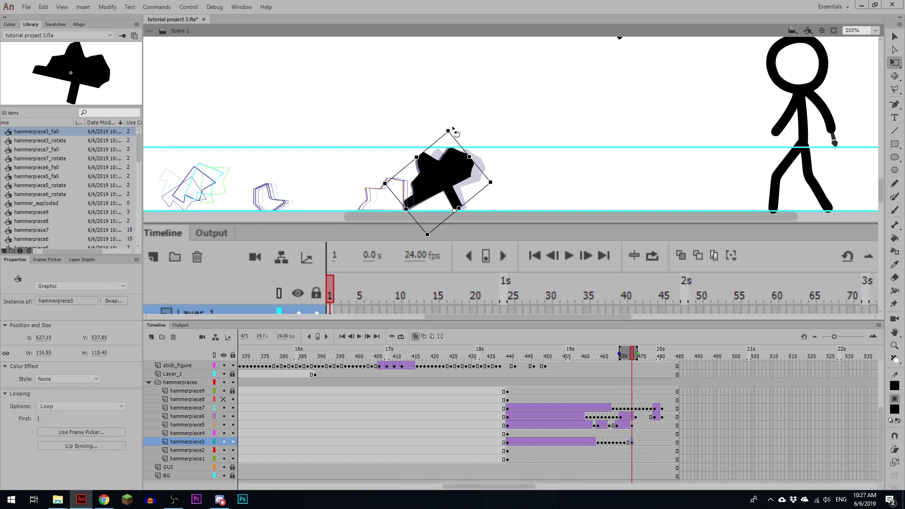
{"action": "left_click", "coordinate": [627, 442]}
{"action": "left_click_drag", "start_coordinate": [628, 443], "coordinate": [640, 442]}
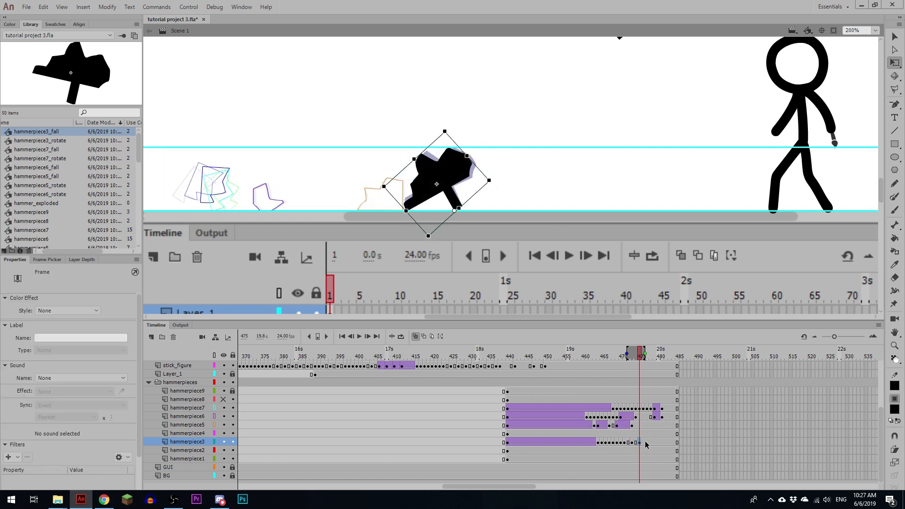
{"action": "key", "text": "F6"}
{"action": "key", "text": "F6"}
{"action": "left_click", "coordinate": [643, 443]}
{"action": "left_click_drag", "start_coordinate": [451, 128], "coordinate": [458, 122]}
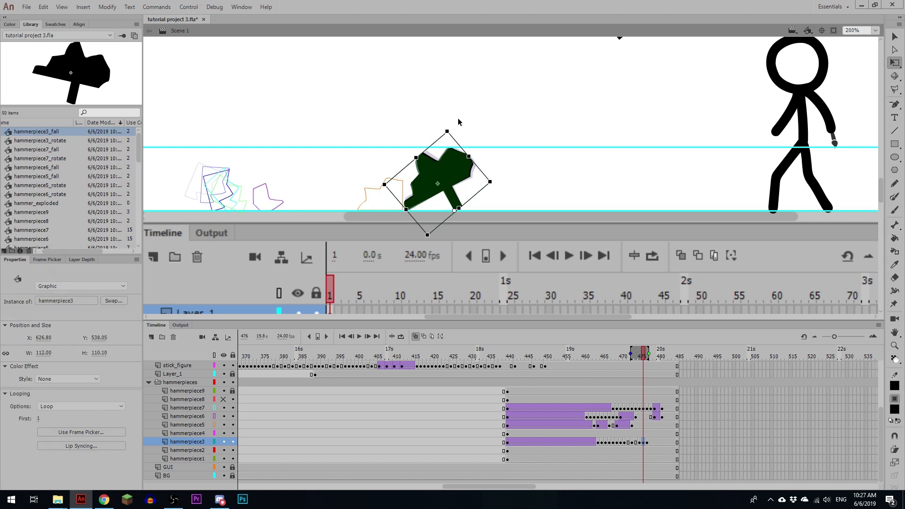
Step: Create classic tweens on hammerpiece3 from frame 471 to 473 with ease 100 out and onward to 475 with -100 in, and replay
{"action": "left_click", "coordinate": [631, 443]}
{"action": "key", "text": "comma"}
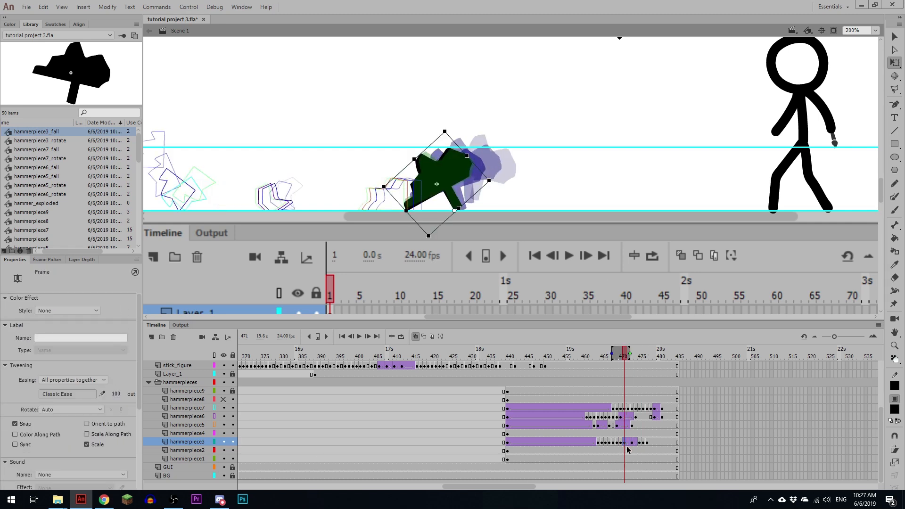
{"action": "key", "text": "period"}
{"action": "key", "text": "period"}
{"action": "key", "text": "period"}
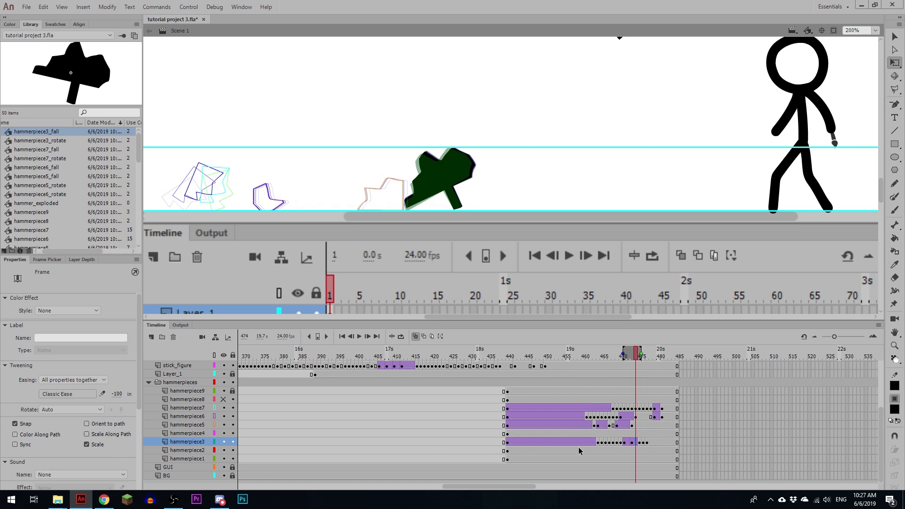
{"action": "key", "text": "Return"}
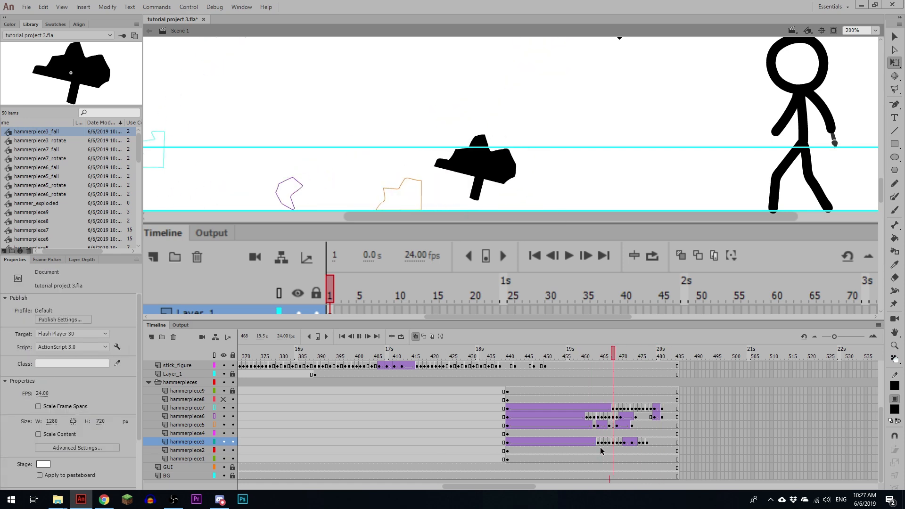
{"action": "left_click", "coordinate": [570, 431]}
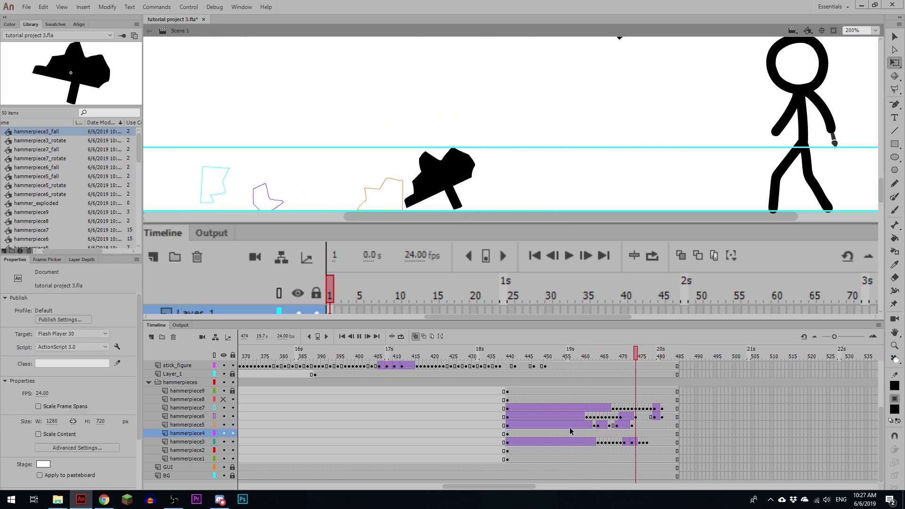
{"action": "key", "text": "Return"}
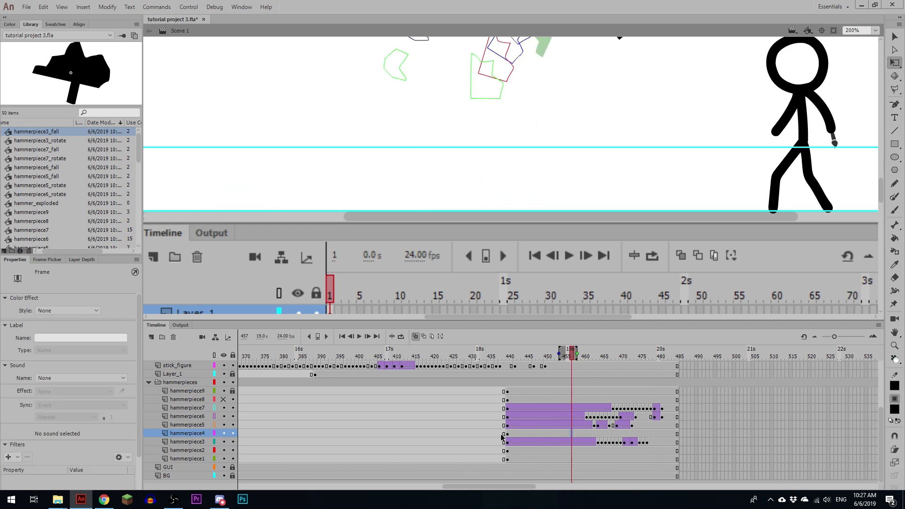
{"action": "key", "text": "Return"}
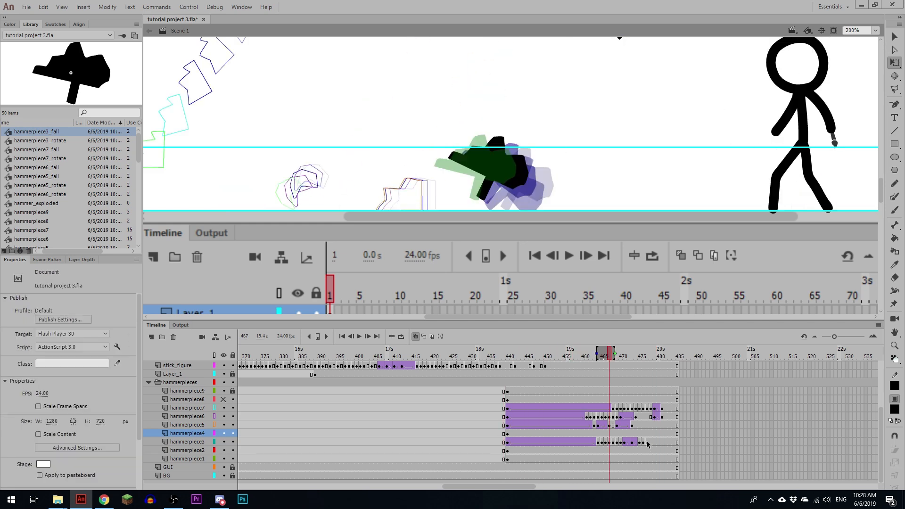
Step: Clear the hammerpiece3 keyframes after frame 464, insert a fresh keyframe at frame 465 and break its instance apart
{"action": "left_click_drag", "start_coordinate": [647, 442], "coordinate": [602, 442]}
{"action": "key", "text": "shift+F6"}
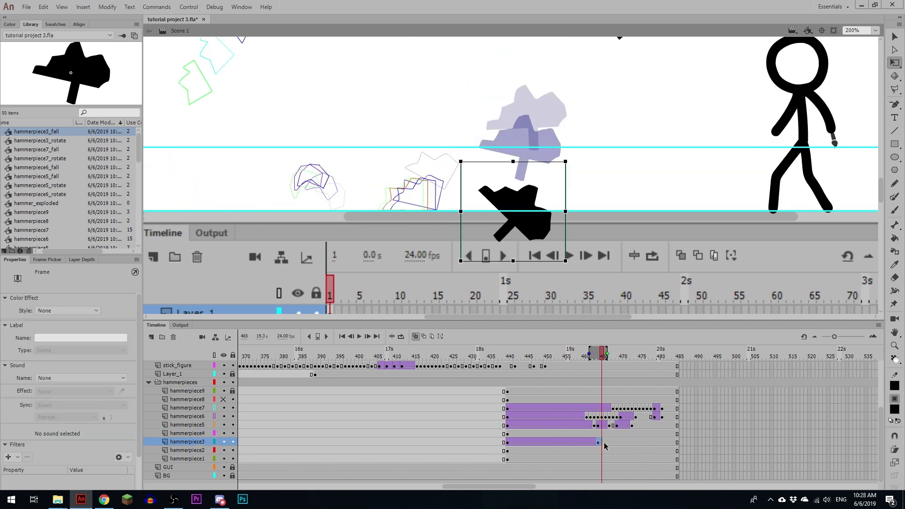
{"action": "left_click", "coordinate": [598, 443]}
{"action": "left_click", "coordinate": [602, 443]}
{"action": "key", "text": "alt+shift+o"}
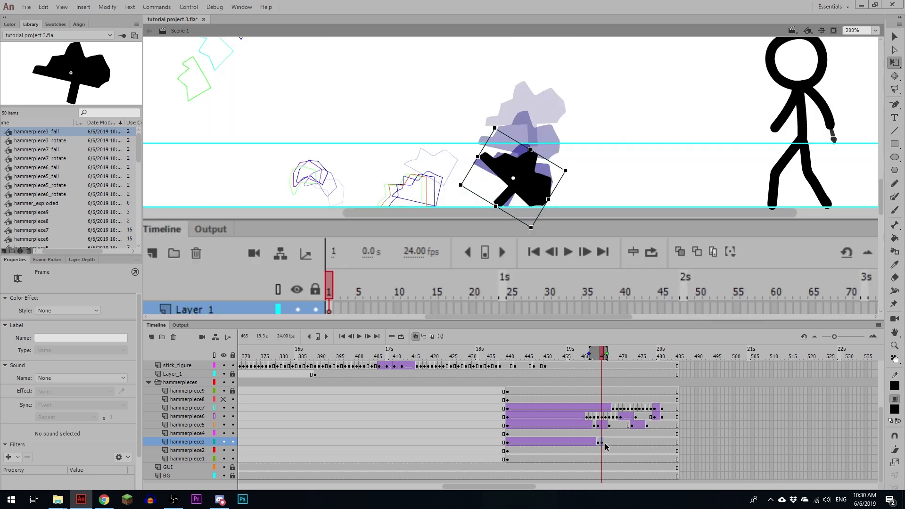
Step: Rotate the hammerpiece3 piece slightly for a smaller bounce, adding keyframes at frames 466 through 469
{"action": "mouse_move", "coordinate": [571, 171]}
{"action": "left_mouse_down"}
{"action": "mouse_move", "coordinate": [572, 189]}
{"action": "mouse_move", "coordinate": [567, 176]}
{"action": "left_mouse_up"}
{"action": "key", "text": "F6"}
Step: Nudge the hammerpiece3 piece down and left onto the ground line and add keyframes at frames 471 and 473
{"action": "key", "text": "F6"}
{"action": "key", "text": "F6"}
{"action": "key", "text": "F6"}
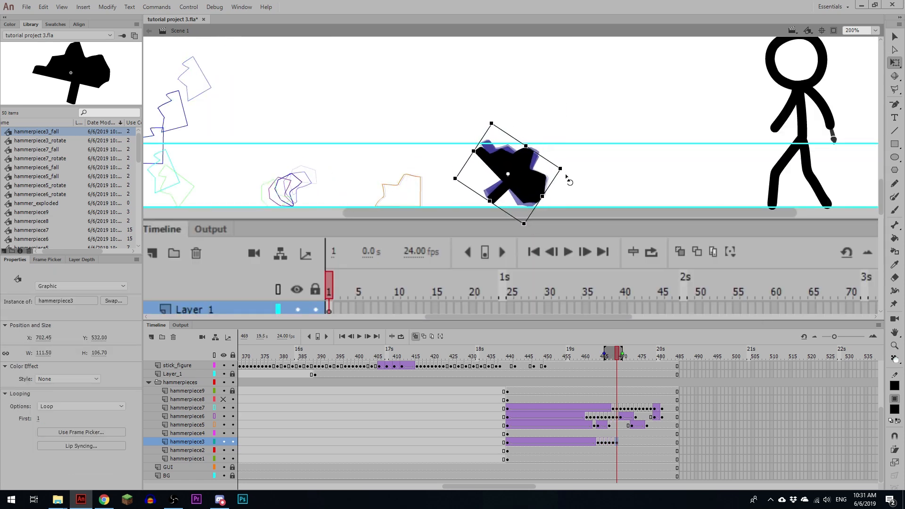
{"action": "key", "text": "Down"}
{"action": "key", "text": "Down"}
{"action": "key", "text": "Down"}
{"action": "key", "text": "Left"}
{"action": "key", "text": "Left"}
{"action": "key", "text": "Left"}
{"action": "key", "text": "Down"}
{"action": "key", "text": "F6"}
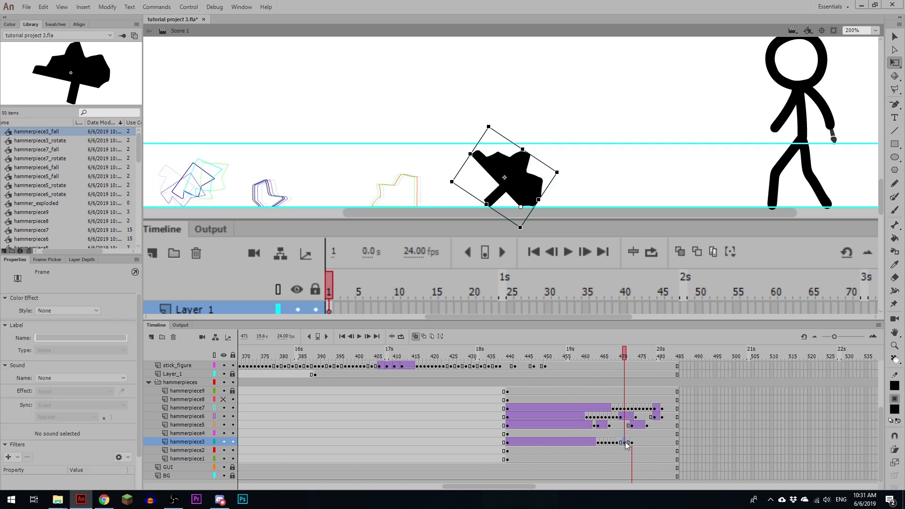
Step: Create classic tweens on hammerpiece3 between frames 469, 471 and 473, easing the second one -100 in
{"action": "key", "text": "period"}
{"action": "key", "text": "period"}
{"action": "key", "text": "period"}
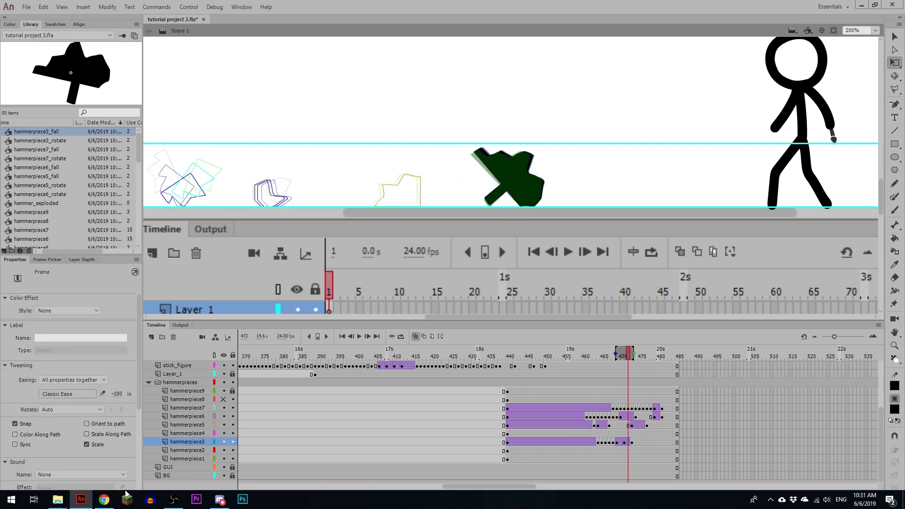
Step: Insert hammerpiece3 keyframes at frames 474 and 475, tilt the piece slightly at 474 and replay the settling
{"action": "key", "text": "F6"}
{"action": "left_click_drag", "start_coordinate": [494, 122], "coordinate": [497, 121]}
{"action": "key", "text": "F6"}
{"action": "left_click", "coordinate": [584, 441]}
{"action": "key", "text": "Return"}
{"action": "left_click", "coordinate": [637, 434]}
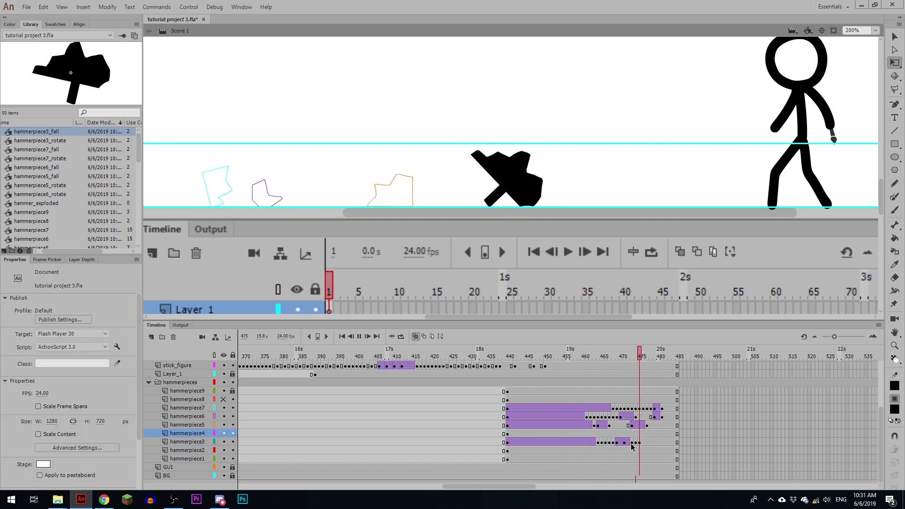
Step: Fine-tune the hammerpiece3 piece's slight rotation at frame 474 and replay its whole fall and landing
{"action": "left_click", "coordinate": [625, 442]}
{"action": "key", "text": "ctrl+equal"}
{"action": "key", "text": "period"}
{"action": "key", "text": "period"}
{"action": "key", "text": "period"}
{"action": "left_click_drag", "start_coordinate": [485, 76], "coordinate": [482, 79]}
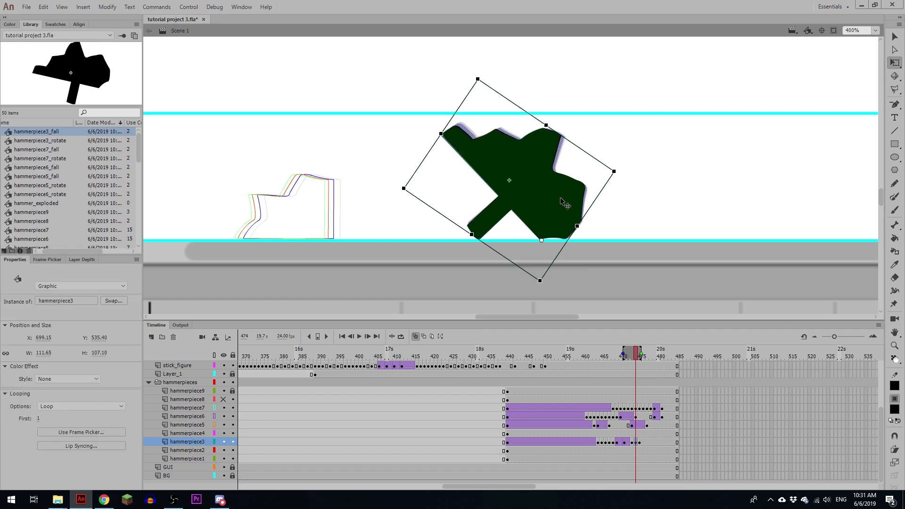
{"action": "left_click", "coordinate": [594, 443]}
{"action": "key", "text": "ctrl+minus"}
{"action": "key", "text": "ctrl+minus"}
{"action": "key", "text": "Return"}
{"action": "left_click", "coordinate": [599, 444]}
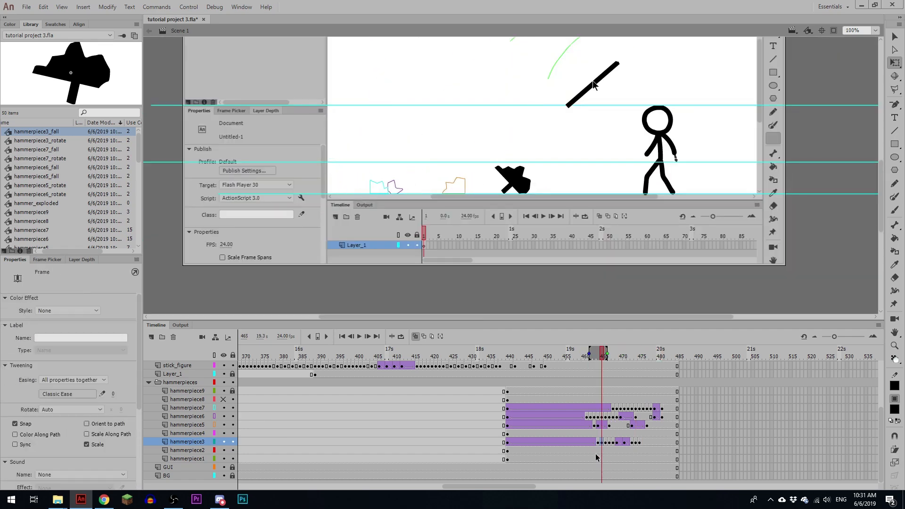
{"action": "left_click", "coordinate": [577, 451]}
{"action": "key", "text": "Return"}
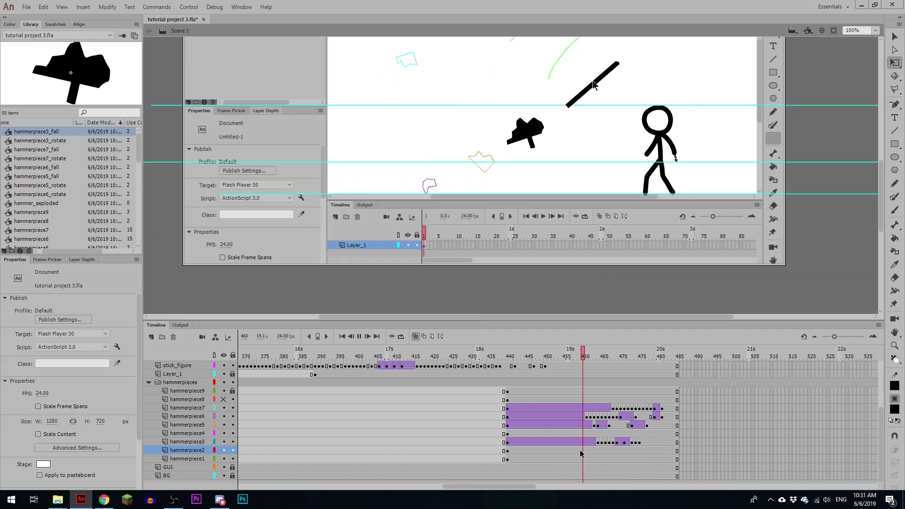
{"action": "left_click", "coordinate": [595, 442]}
Step: Clear the hammerpiece5 keyframes and tween after frame 467 and replay the pieces falling
{"action": "left_click_drag", "start_coordinate": [631, 425], "coordinate": [647, 426]}
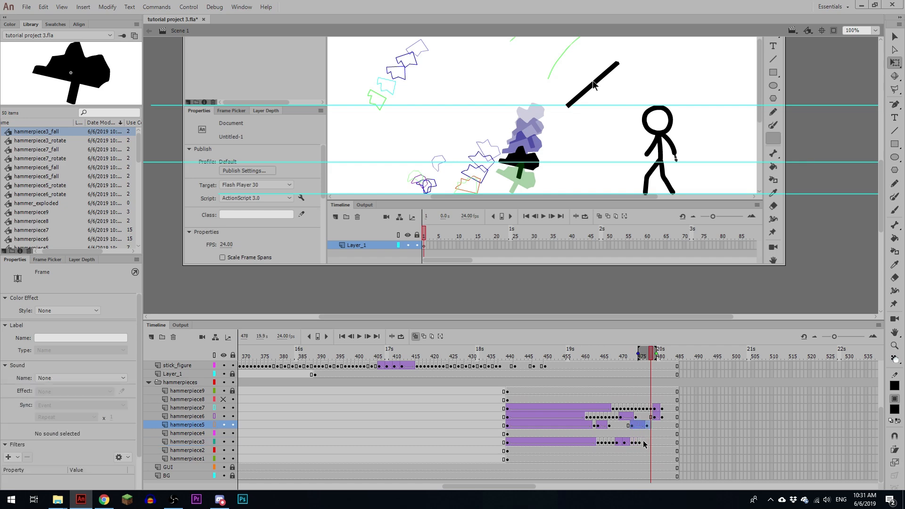
{"action": "key", "text": "shift+F6"}
{"action": "left_click", "coordinate": [578, 432]}
{"action": "key", "text": "Return"}
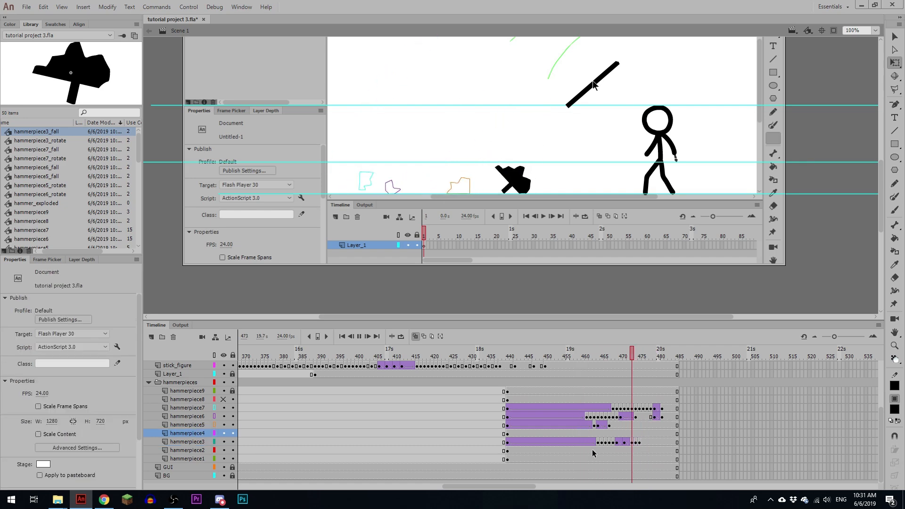
Step: Convert the piece on layer hammerpiece4 at frame 440 into a graphic symbol named hammerpiece4_rotate and open it for editing
{"action": "left_click", "coordinate": [597, 458]}
{"action": "left_click_drag", "start_coordinate": [592, 81], "coordinate": [541, 196]}
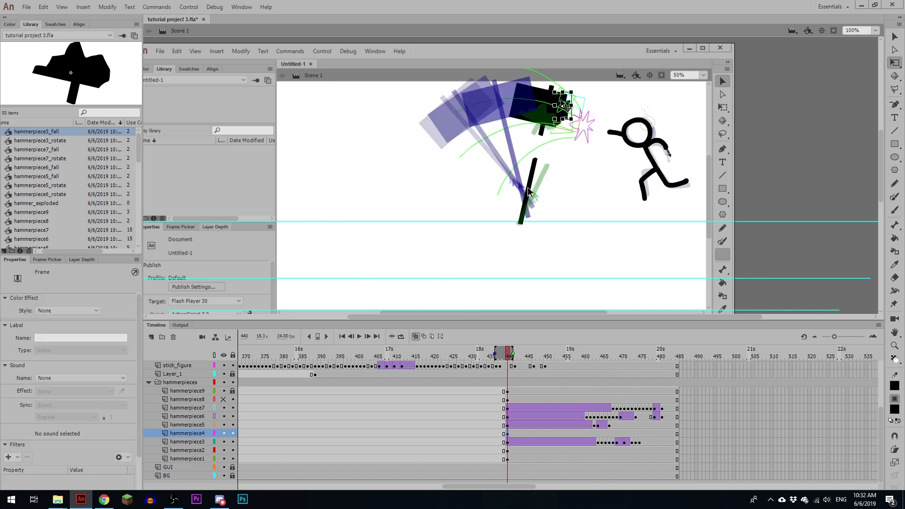
{"action": "key", "text": "ctrl+equal"}
{"action": "key", "text": "F6"}
{"action": "key", "text": "F8"}
{"action": "type", "text": "hammerpiece4_rotate"}
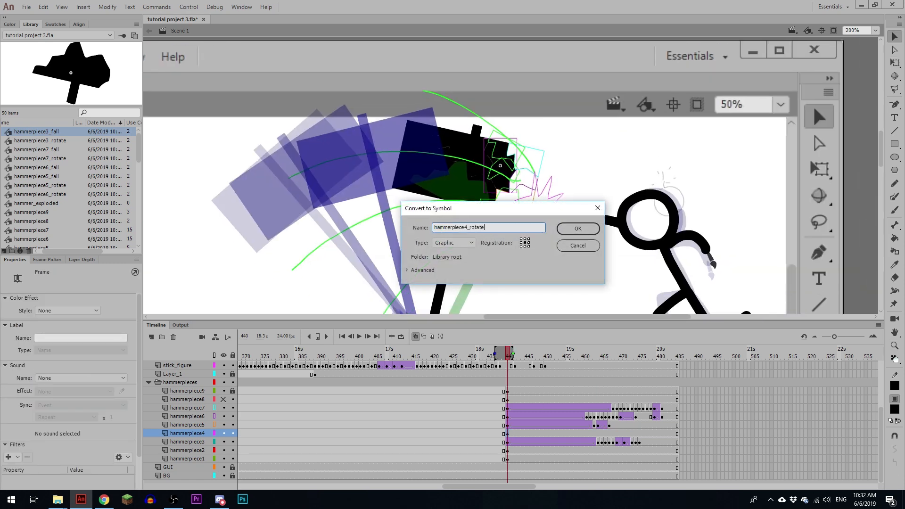
{"action": "key", "text": "Return"}
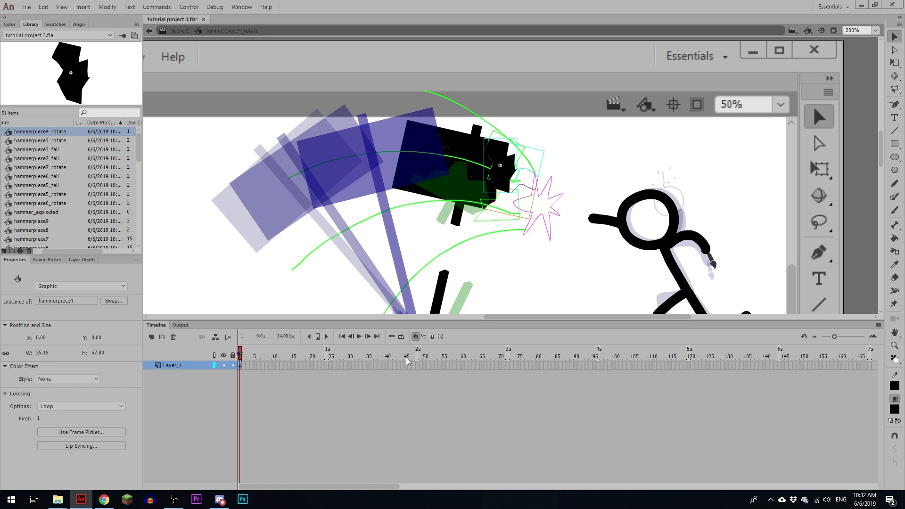
Step: Insert a keyframe at frame 48 inside hammerpiece4_rotate and create a rotating classic tween leading up to it
{"action": "left_click", "coordinate": [417, 365]}
{"action": "key", "text": "F6"}
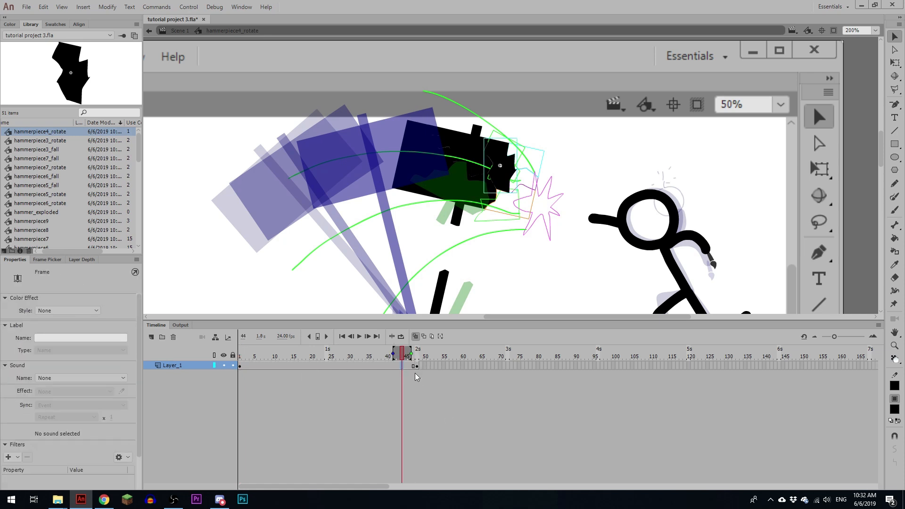
{"action": "key", "text": "F3"}
{"action": "key", "text": "comma"}
{"action": "left_click", "coordinate": [72, 410]}
{"action": "left_click", "coordinate": [71, 439]}
Step: Add a keyframe at frame 47 of the rotation, remove frame 48 and play the loop
{"action": "left_click", "coordinate": [418, 356]}
{"action": "key", "text": "comma"}
{"action": "key", "text": "F6"}
{"action": "key", "text": "comma"}
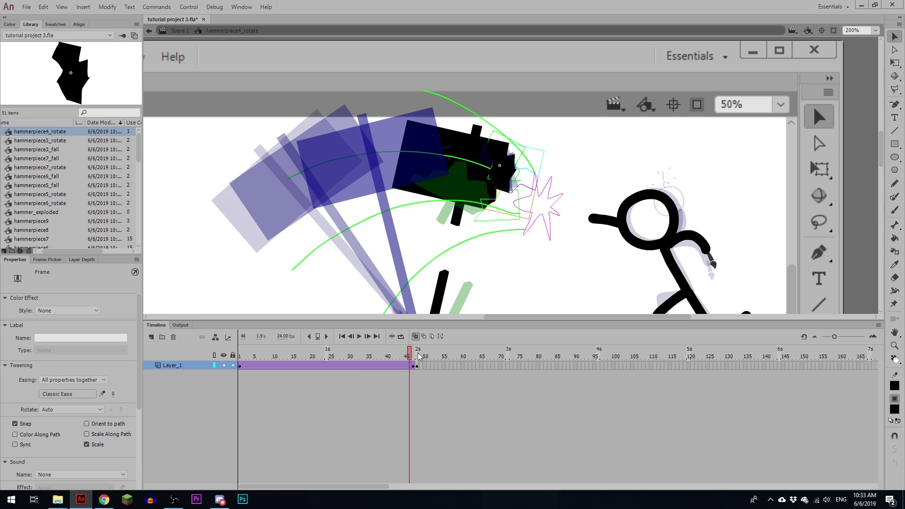
{"action": "left_click", "coordinate": [417, 365]}
{"action": "key", "text": "shift+F5"}
{"action": "left_click", "coordinate": [391, 365]}
{"action": "key", "text": "Return"}
Step: Convert the rotating piece in the main scene into a graphic symbol named hammerpiece4_fall and open it for editing
{"action": "double_click", "coordinate": [236, 172]}
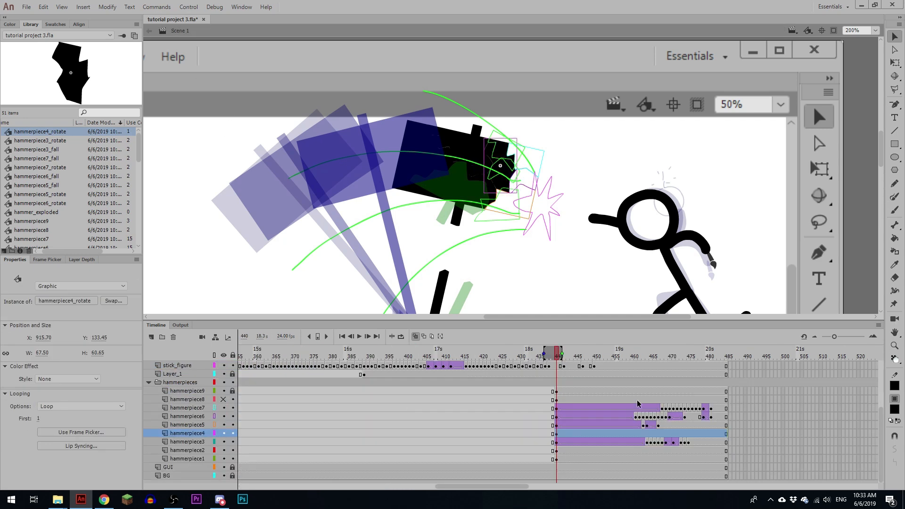
{"action": "key", "text": "F8"}
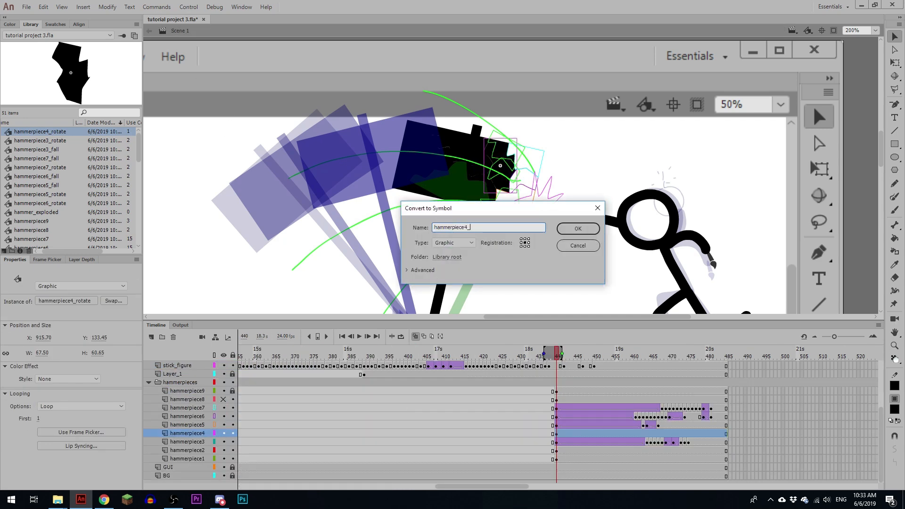
{"action": "key", "text": "Return"}
{"action": "double_click", "coordinate": [507, 148]}
Step: Insert a keyframe at frame 48 in hammerpiece4_fall, move the piece far below the stage, tween the drop and return to Scene 1
{"action": "left_click", "coordinate": [417, 366]}
{"action": "key", "text": "F6"}
{"action": "key", "text": "ctrl+minus"}
{"action": "key", "text": "ctrl+minus"}
{"action": "key", "text": "ctrl+minus"}
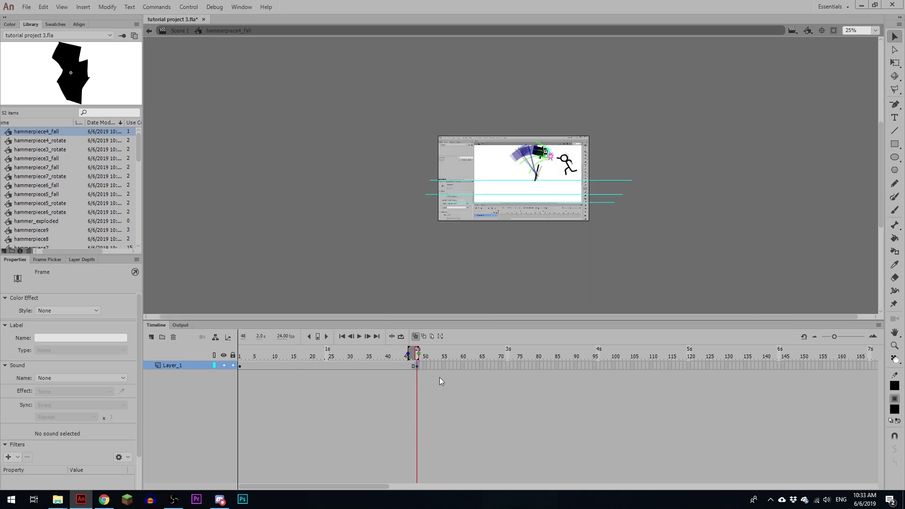
{"action": "key", "text": "shift+Down"}
{"action": "key", "text": "shift+Down"}
{"action": "key", "text": "shift+Down"}
{"action": "key", "text": "shift+Down"}
{"action": "key", "text": "shift+Down"}
{"action": "key", "text": "shift+Down"}
{"action": "key", "text": "shift+Down"}
{"action": "key", "text": "shift+Down"}
{"action": "key", "text": "shift+Down"}
{"action": "key", "text": "shift+Down"}
{"action": "key", "text": "shift+Down"}
{"action": "key", "text": "shift+Down"}
{"action": "key", "text": "shift+Down"}
{"action": "key", "text": "shift+Down"}
{"action": "key", "text": "shift+Down"}
{"action": "key", "text": "shift+Down"}
{"action": "key", "text": "shift+Down"}
{"action": "key", "text": "shift+Down"}
{"action": "key", "text": "shift+Down"}
{"action": "key", "text": "shift+Down"}
{"action": "left_click", "coordinate": [372, 365]}
{"action": "key", "text": "ctrl+shift+t"}
{"action": "left_click", "coordinate": [186, 32]}
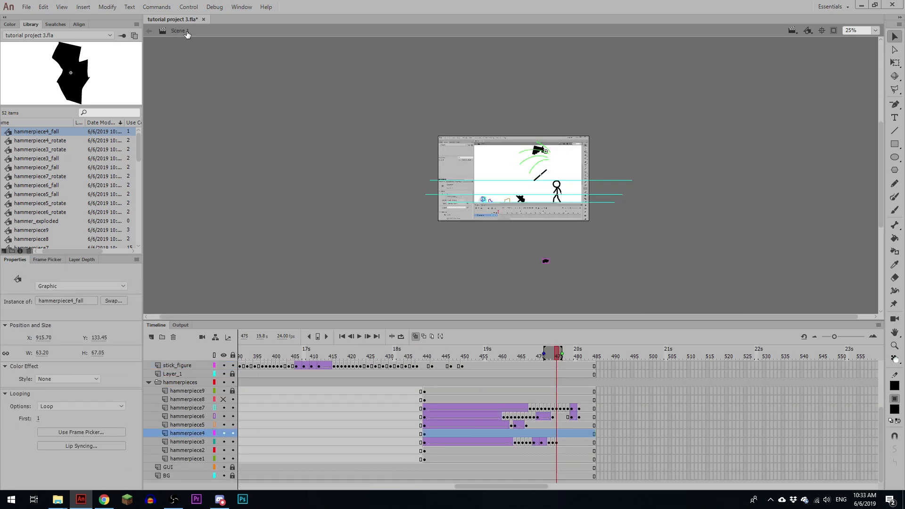
{"action": "key", "text": "ctrl+1"}
{"action": "left_click", "coordinate": [477, 433]}
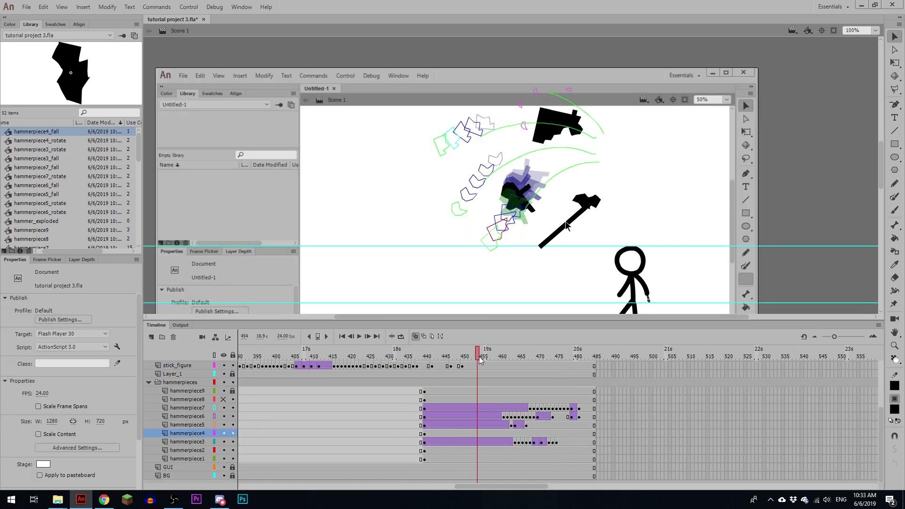
{"action": "key", "text": "F6"}
{"action": "key", "text": "shift+Left"}
{"action": "key", "text": "shift+Left"}
{"action": "key", "text": "shift+Left"}
{"action": "key", "text": "shift+Left"}
{"action": "key", "text": "shift+Left"}
{"action": "key", "text": "shift+Left"}
{"action": "key", "text": "shift+Left"}
{"action": "key", "text": "shift+Left"}
{"action": "key", "text": "shift+Left"}
{"action": "key", "text": "shift+Left"}
{"action": "key", "text": "shift+Left"}
{"action": "key", "text": "shift+Left"}
{"action": "key", "text": "shift+Left"}
{"action": "key", "text": "shift+Left"}
{"action": "key", "text": "shift+Left"}
{"action": "key", "text": "shift+Left"}
{"action": "key", "text": "shift+Left"}
{"action": "key", "text": "shift+Left"}
{"action": "key", "text": "shift+Left"}
{"action": "key", "text": "shift+Left"}
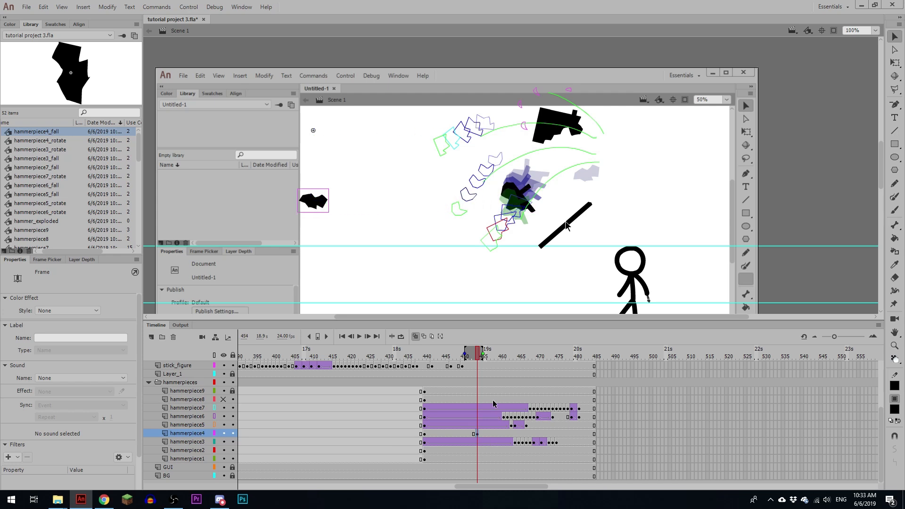
{"action": "key", "text": "shift+F6"}
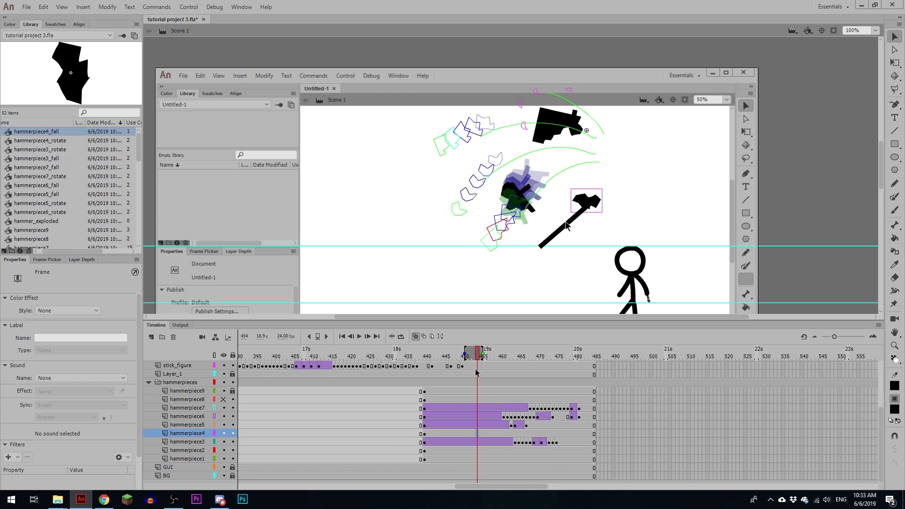
Step: Insert a keyframe on hammerpiece4 at frame 459 and move the falling piece far to the left of the hammer
{"action": "left_click_drag", "start_coordinate": [477, 355], "coordinate": [494, 357]}
{"action": "left_click", "coordinate": [496, 434]}
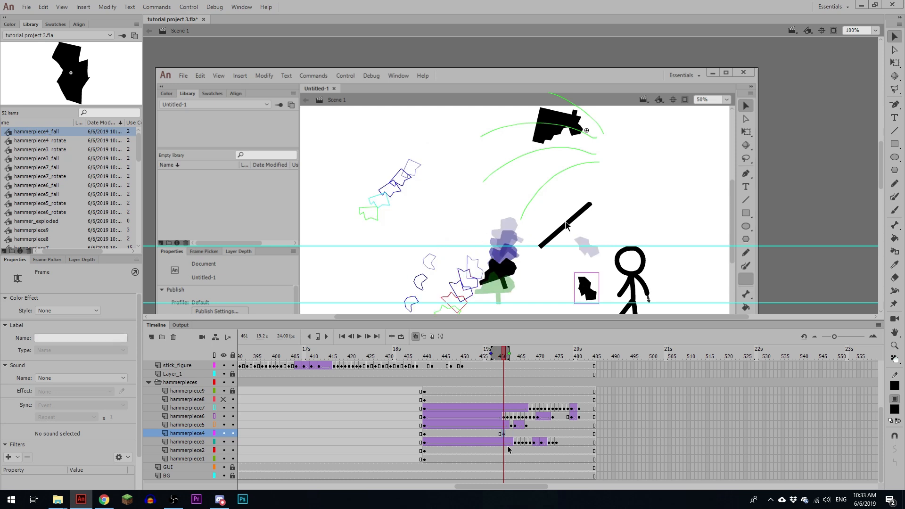
{"action": "key", "text": "F6"}
{"action": "key", "text": "shift+Up"}
{"action": "key", "text": "shift+Up"}
{"action": "key", "text": "shift+Up"}
{"action": "key", "text": "shift+Up"}
{"action": "key", "text": "shift+Up"}
{"action": "key", "text": "shift+Left"}
{"action": "key", "text": "shift+Left"}
{"action": "key", "text": "shift+Left"}
{"action": "key", "text": "shift+Left"}
{"action": "key", "text": "shift+Left"}
{"action": "key", "text": "shift+Left"}
{"action": "key", "text": "shift+Left"}
{"action": "key", "text": "shift+Left"}
{"action": "key", "text": "shift+Left"}
{"action": "key", "text": "shift+Left"}
{"action": "key", "text": "shift+Left"}
{"action": "key", "text": "shift+Left"}
{"action": "key", "text": "shift+Left"}
{"action": "key", "text": "shift+Left"}
{"action": "key", "text": "shift+Left"}
{"action": "key", "text": "shift+Left"}
{"action": "key", "text": "shift+Left"}
{"action": "key", "text": "shift+Left"}
{"action": "key", "text": "shift+Left"}
{"action": "key", "text": "shift+Left"}
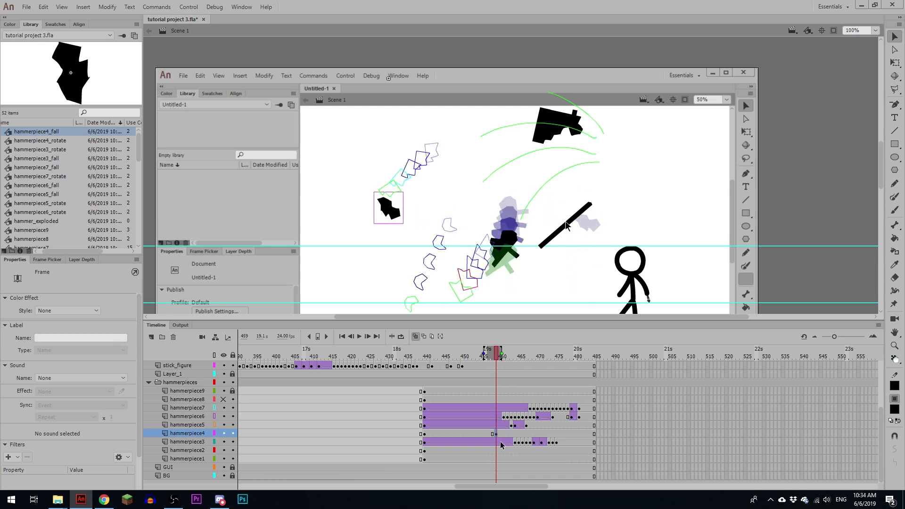
Step: Fine-tune the piece's position, create a classic tween on hammerpiece4 from frame 440 to 459 and scrub through it
{"action": "key", "text": "Right"}
{"action": "key", "text": "Right"}
{"action": "key", "text": "Right"}
{"action": "key", "text": "Right"}
{"action": "key", "text": "Right"}
{"action": "key", "text": "Right"}
{"action": "key", "text": "Right"}
{"action": "left_click", "coordinate": [485, 433]}
{"action": "key", "text": "F4"}
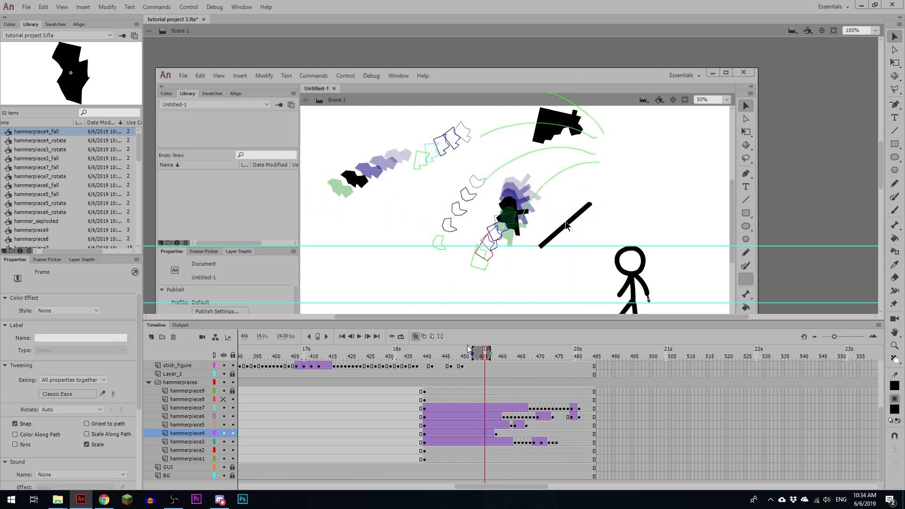
{"action": "left_click_drag", "start_coordinate": [468, 350], "coordinate": [492, 354]}
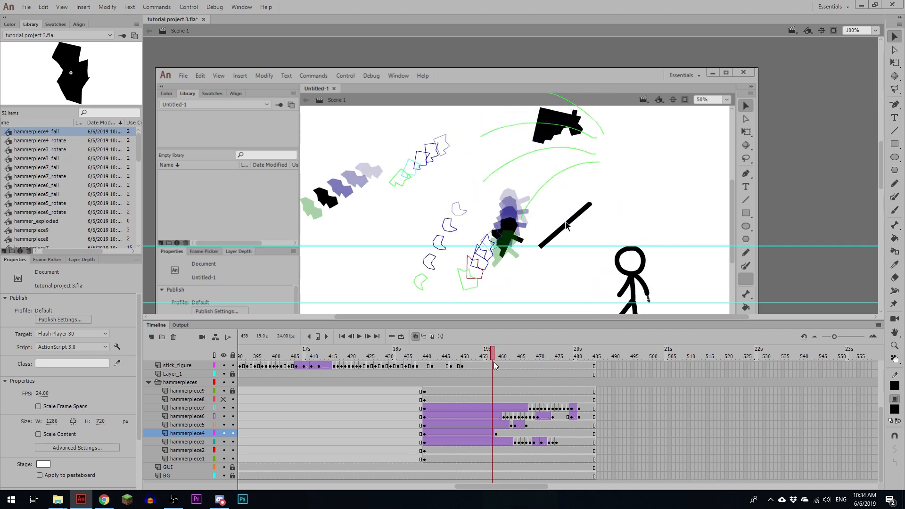
Step: Insert a hammerpiece4 keyframe at frame 460, reduce the nested symbol to the plain piece, then rotate and lower it
{"action": "left_click", "coordinate": [497, 433]}
{"action": "key", "text": "F6"}
{"action": "key", "text": "q"}
{"action": "key", "text": "ctrl+equal"}
{"action": "left_click_drag", "start_coordinate": [551, 196], "coordinate": [527, 213]}
{"action": "key", "text": "shift+Down"}
{"action": "key", "text": "shift+Down"}
{"action": "key", "text": "shift+Left"}
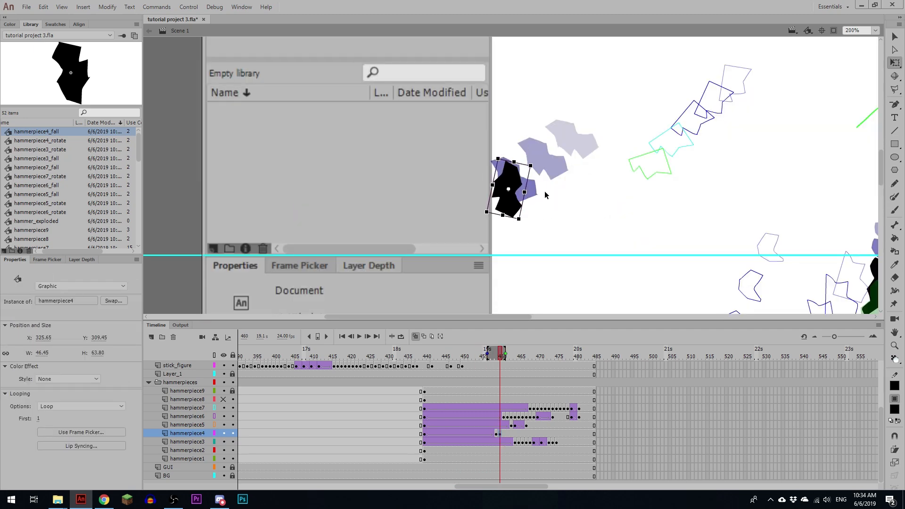
Step: Continue the hammerpiece4 fall frame by frame from frame 461, turning the piece and moving it down and right
{"action": "left_click_drag", "start_coordinate": [576, 244], "coordinate": [434, 135]}
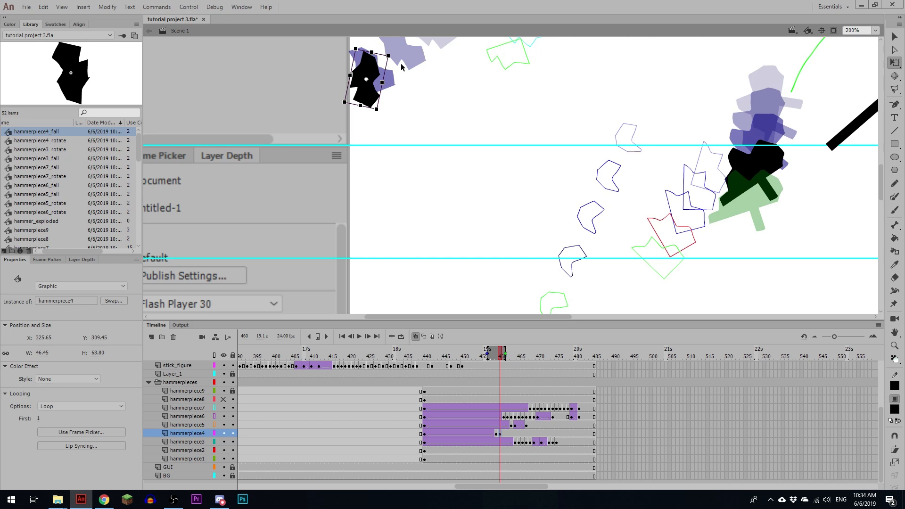
{"action": "key", "text": "F6"}
{"action": "left_click_drag", "start_coordinate": [393, 51], "coordinate": [459, 151]}
{"action": "key", "text": "shift+Down"}
{"action": "key", "text": "shift+Down"}
{"action": "key", "text": "shift+Down"}
{"action": "key", "text": "shift+Down"}
{"action": "key", "text": "shift+Right"}
{"action": "key", "text": "shift+Right"}
{"action": "key", "text": "shift+Right"}
{"action": "key", "text": "shift+Right"}
{"action": "key", "text": "shift+Right"}
{"action": "key", "text": "F6"}
{"action": "key", "text": "shift+Down"}
{"action": "key", "text": "shift+Down"}
{"action": "key", "text": "shift+Down"}
{"action": "key", "text": "shift+Down"}
{"action": "key", "text": "shift+Down"}
{"action": "key", "text": "shift+Down"}
{"action": "key", "text": "shift+Right"}
{"action": "key", "text": "shift+Right"}
{"action": "key", "text": "shift+Right"}
{"action": "key", "text": "shift+Right"}
{"action": "key", "text": "F6"}
{"action": "key", "text": "shift+Down"}
{"action": "key", "text": "shift+Down"}
{"action": "key", "text": "shift+Down"}
{"action": "key", "text": "shift+Down"}
{"action": "key", "text": "shift+Down"}
{"action": "key", "text": "shift+Down"}
{"action": "key", "text": "shift+Right"}
{"action": "key", "text": "shift+Right"}
{"action": "key", "text": "shift+Right"}
Step: Add the next hammerpiece4 fall keyframe, rotate and lower the piece further, then nudge it up and left into place
{"action": "key", "text": "F6"}
{"action": "key", "text": "shift+Down"}
{"action": "key", "text": "shift+Down"}
{"action": "key", "text": "shift+Down"}
{"action": "key", "text": "shift+Down"}
{"action": "key", "text": "shift+Down"}
{"action": "key", "text": "shift+Down"}
{"action": "key", "text": "shift+Down"}
{"action": "key", "text": "shift+Down"}
{"action": "key", "text": "shift+Down"}
{"action": "key", "text": "shift+Down"}
{"action": "key", "text": "shift+Right"}
{"action": "key", "text": "shift+Right"}
{"action": "key", "text": "shift+Right"}
Step: Add the remaining hammerpiece4 fall keyframes up to frame 468, rotating the piece and landing it on the ground guide
{"action": "key", "text": "F6"}
{"action": "left_click_drag", "start_coordinate": [474, 197], "coordinate": [480, 212]}
{"action": "key", "text": "shift+Down"}
{"action": "key", "text": "shift+Down"}
{"action": "key", "text": "shift+Down"}
{"action": "key", "text": "shift+Down"}
{"action": "key", "text": "shift+Down"}
{"action": "key", "text": "shift+Down"}
{"action": "key", "text": "shift+Down"}
{"action": "key", "text": "shift+Down"}
{"action": "key", "text": "shift+Down"}
{"action": "key", "text": "shift+Down"}
{"action": "key", "text": "shift+Down"}
{"action": "key", "text": "shift+Down"}
{"action": "key", "text": "shift+Right"}
{"action": "key", "text": "shift+Right"}
{"action": "key", "text": "shift+Right"}
{"action": "key", "text": "shift+Up"}
{"action": "key", "text": "Up"}
{"action": "key", "text": "Up"}
{"action": "key", "text": "Up"}
{"action": "key", "text": "Up"}
{"action": "key", "text": "Left"}
{"action": "key", "text": "Left"}
{"action": "key", "text": "Left"}
{"action": "key", "text": "Left"}
{"action": "left_click_drag", "start_coordinate": [509, 261], "coordinate": [473, 215]}
{"action": "key", "text": "F6"}
{"action": "key", "text": "shift+Down"}
{"action": "key", "text": "shift+Down"}
{"action": "key", "text": "shift+Down"}
{"action": "key", "text": "shift+Down"}
{"action": "key", "text": "shift+Down"}
{"action": "key", "text": "shift+Down"}
{"action": "key", "text": "shift+Down"}
{"action": "key", "text": "shift+Down"}
{"action": "key", "text": "shift+Down"}
{"action": "key", "text": "shift+Down"}
{"action": "key", "text": "shift+Right"}
{"action": "key", "text": "shift+Right"}
{"action": "key", "text": "F6"}
{"action": "left_click_drag", "start_coordinate": [467, 259], "coordinate": [480, 233]}
{"action": "key", "text": "F6"}
{"action": "key", "text": "ctrl+equal"}
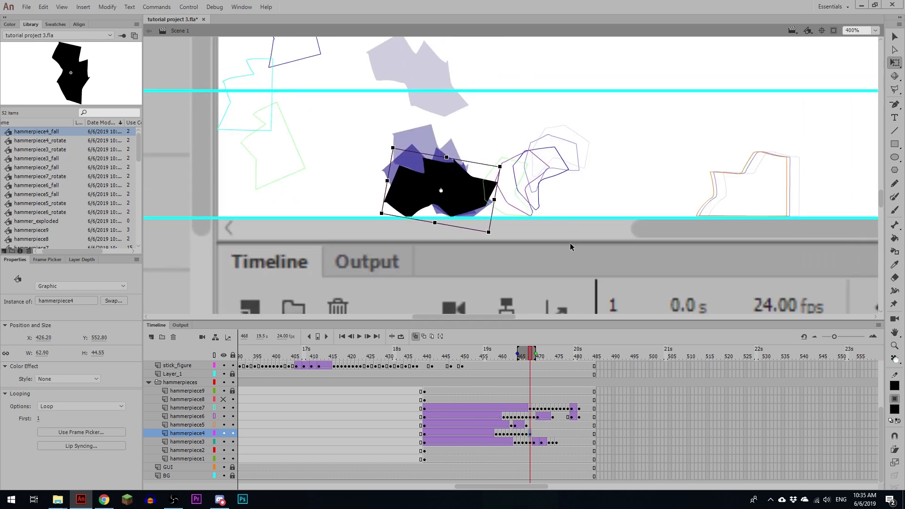
Step: Start the hammerpiece4 bounce after frame 468 with new keyframes that raise the piece, shift it right and rotate it slightly
{"action": "key", "text": "F6"}
{"action": "key", "text": "shift+Up"}
{"action": "key", "text": "shift+Up"}
{"action": "key", "text": "shift+Right"}
{"action": "key", "text": "F6"}
{"action": "key", "text": "shift+Up"}
{"action": "key", "text": "shift+Up"}
{"action": "key", "text": "shift+Right"}
{"action": "key", "text": "shift+Right"}
{"action": "left_click_drag", "start_coordinate": [518, 153], "coordinate": [523, 147]}
Step: Lower the bouncing hammerpiece4 piece back to the ground in keyframes up to frame 473 and hide the horizontal guides
{"action": "key", "text": "F6"}
{"action": "key", "text": "shift+Down"}
{"action": "key", "text": "shift+Right"}
{"action": "key", "text": "F6"}
{"action": "key", "text": "shift+Right"}
{"action": "key", "text": "F6"}
{"action": "key", "text": "shift+Down"}
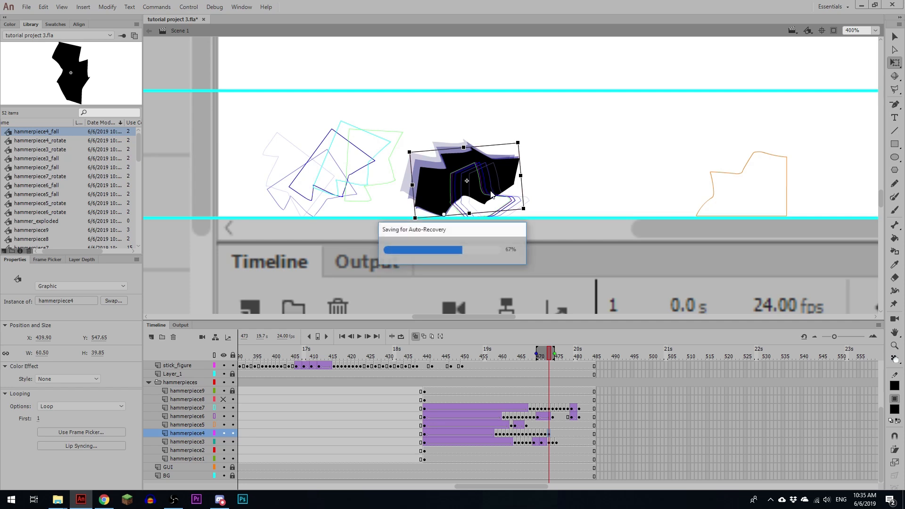
{"action": "left_click_drag", "start_coordinate": [880, 421], "coordinate": [881, 405]}
{"action": "left_click", "coordinate": [223, 374]}
{"action": "left_click", "coordinate": [497, 170]}
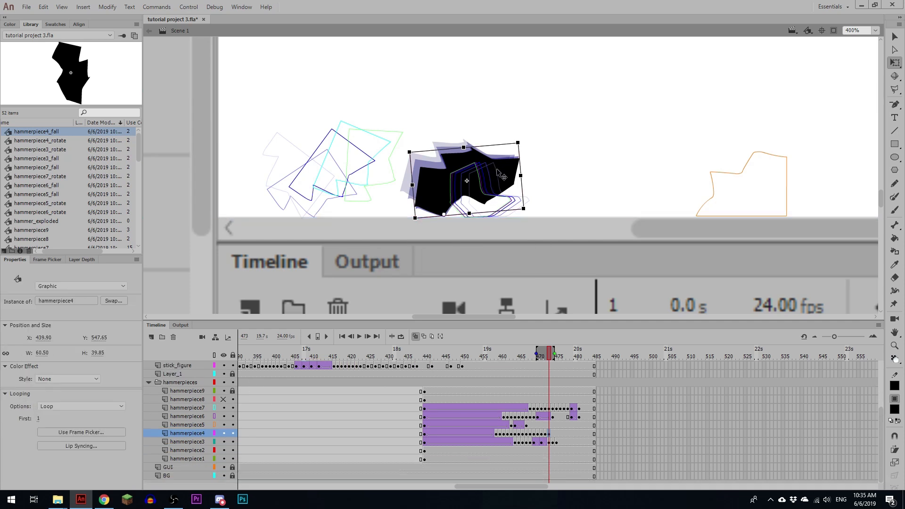
Step: Insert hammerpiece4 keyframes at frames 476, 478, 480, 481 and 482, tilting the piece so it rocks on the ground
{"action": "left_click", "coordinate": [560, 433]}
{"action": "key", "text": "F6"}
{"action": "left_click_drag", "start_coordinate": [526, 150], "coordinate": [541, 167]}
{"action": "left_click", "coordinate": [567, 433]}
{"action": "key", "text": "F6"}
{"action": "left_click", "coordinate": [574, 434]}
{"action": "key", "text": "F6"}
{"action": "key", "text": "F6"}
{"action": "key", "text": "F6"}
{"action": "key", "text": "comma"}
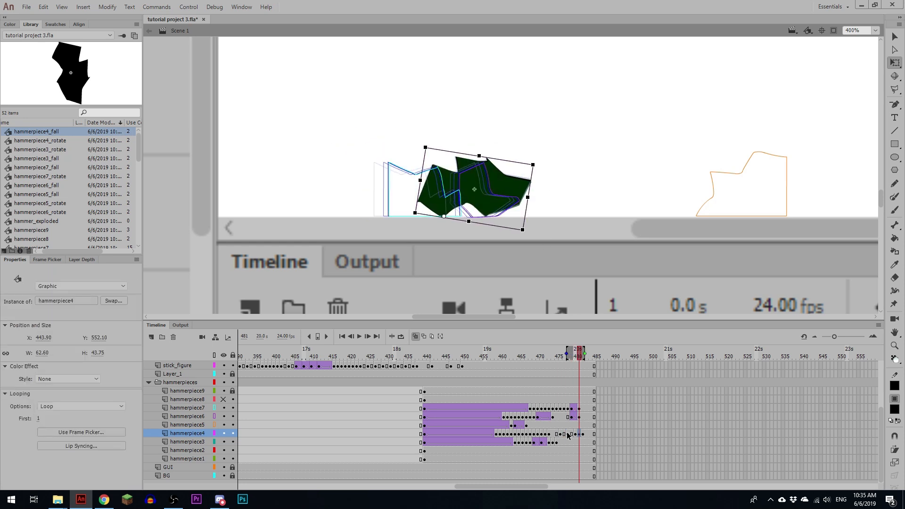
Step: Create classic tweens on hammerpiece4 between frames 473 and 480, easing the last one -100 in, and replay the settling
{"action": "left_click_drag", "start_coordinate": [567, 435], "coordinate": [556, 438]}
{"action": "key", "text": "F3"}
{"action": "key", "text": "period"}
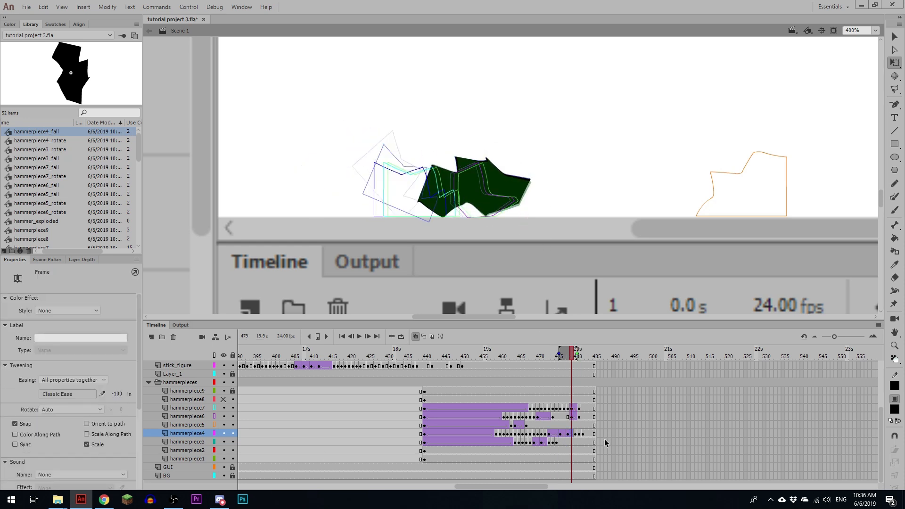
{"action": "key", "text": "Return"}
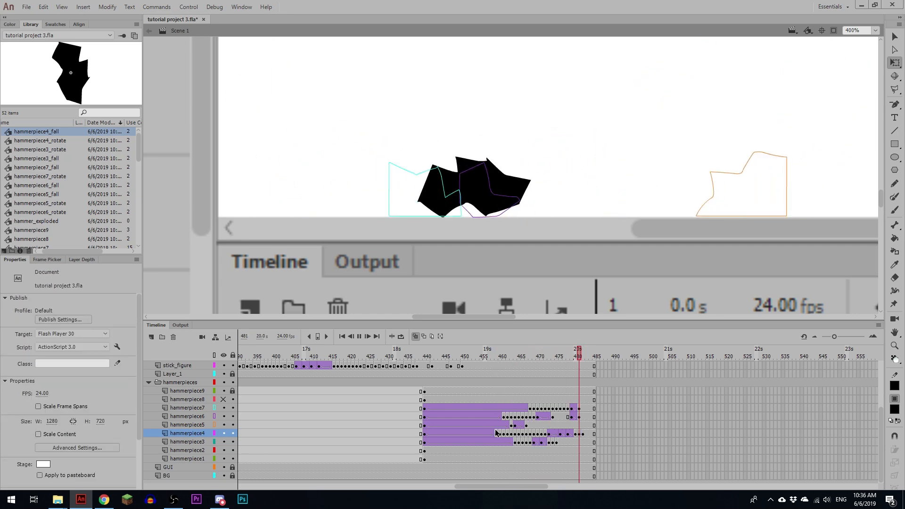
Step: Replay the hammerpiece4 settling and display the hammerpiece4 and hammerpiece3 layers as outlines
{"action": "left_click", "coordinate": [496, 431]}
{"action": "key", "text": "Return"}
{"action": "left_click", "coordinate": [484, 451]}
{"action": "mouse_move", "coordinate": [503, 485]}
{"action": "left_mouse_down"}
{"action": "mouse_move", "coordinate": [493, 486]}
{"action": "mouse_move", "coordinate": [503, 487]}
{"action": "left_mouse_up"}
{"action": "key", "text": "ctrl+minus"}
{"action": "left_click", "coordinate": [214, 433]}
{"action": "left_click", "coordinate": [214, 441]}
Step: Convert the hammerpiece2 piece to a graphic symbol named hammerpiece2_rotate and open it for editing
{"action": "left_click_drag", "start_coordinate": [678, 312], "coordinate": [633, 274]}
{"action": "key", "text": "F8"}
{"action": "type", "text": "hammerpiece2_rotate"}
{"action": "left_click", "coordinate": [578, 229]}
{"action": "double_click", "coordinate": [473, 137]}
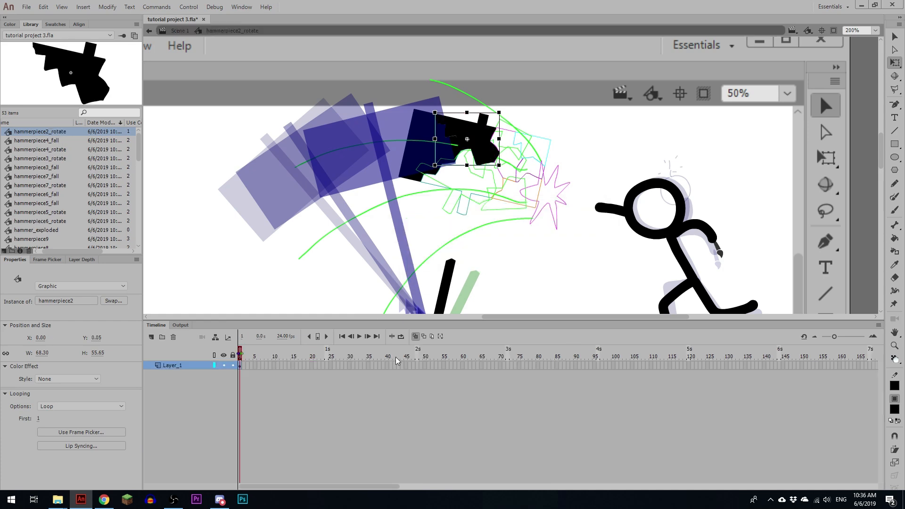
Step: Add an end keyframe inside hammerpiece2_rotate, set the rotation direction of its classic tween, and return to the main scene
{"action": "left_click", "coordinate": [378, 365]}
{"action": "key", "text": "F6"}
{"action": "left_click", "coordinate": [73, 410]}
{"action": "left_click", "coordinate": [80, 438]}
{"action": "double_click", "coordinate": [522, 218]}
Step: Convert the hammerpiece2_rotate instance to a graphic symbol named hammerpiece2_fall and open it for editing
{"action": "left_click", "coordinate": [476, 130]}
{"action": "key", "text": "F8"}
{"action": "type", "text": "hammerpiece2_fal"}
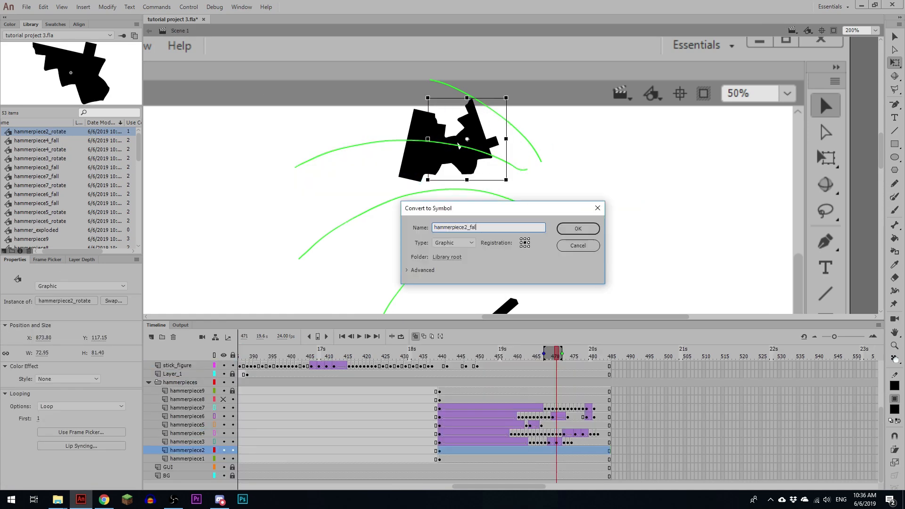
{"action": "type", "text": "l"}
{"action": "left_click", "coordinate": [578, 229]}
{"action": "double_click", "coordinate": [473, 137]}
Step: Insert a keyframe at frame 48 of hammerpiece2_fall with the piece far below the stage, and create a classic tween up to it
{"action": "left_click", "coordinate": [417, 366]}
{"action": "key", "text": "F6"}
{"action": "key", "text": "ctrl+minus"}
{"action": "key", "text": "ctrl+minus"}
{"action": "key", "text": "ctrl+minus"}
{"action": "right_click", "coordinate": [372, 367]}
{"action": "key", "text": "Return"}
{"action": "key", "text": "ctrl+minus"}
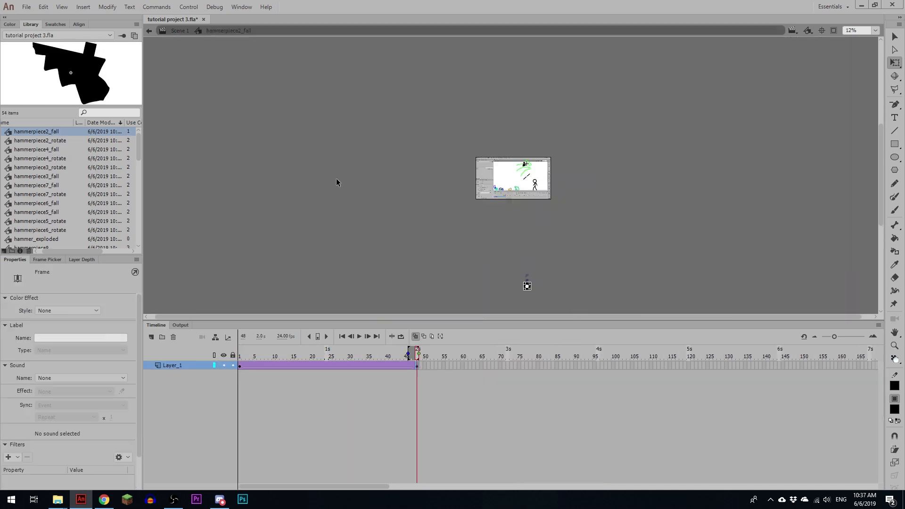
{"action": "double_click", "coordinate": [337, 182]}
Step: Insert a hammerpiece2 keyframe at frame 462 in the main scene, shift the piece left, and create a classic tween leading into it
{"action": "key", "text": "ctrl+1"}
{"action": "left_click_drag", "start_coordinate": [535, 354], "coordinate": [499, 354]}
{"action": "left_click_drag", "start_coordinate": [560, 45], "coordinate": [572, 194]}
{"action": "left_click_drag", "start_coordinate": [499, 354], "coordinate": [505, 354]}
{"action": "left_click", "coordinate": [527, 450]}
{"action": "key", "text": "F6"}
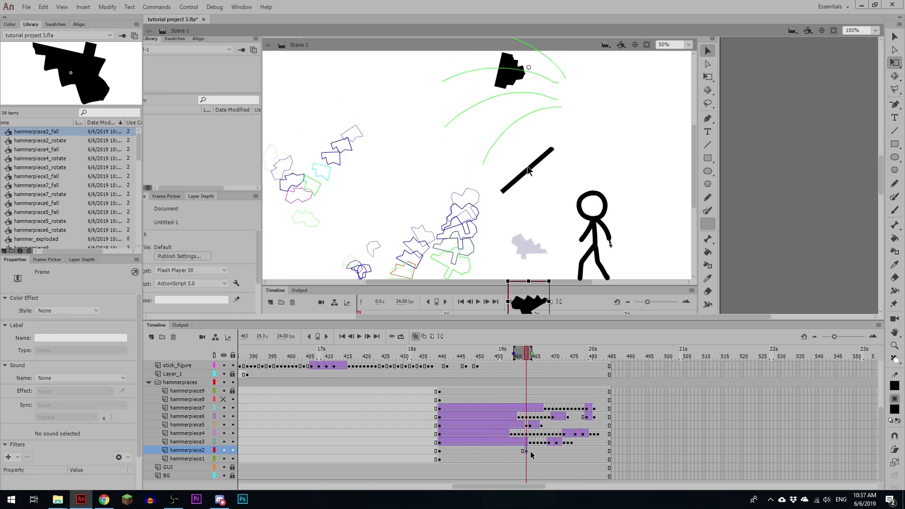
{"action": "key", "text": "shift+Left"}
{"action": "key", "text": "shift+Left"}
{"action": "key", "text": "shift+Left"}
{"action": "key", "text": "shift+Left"}
{"action": "key", "text": "shift+Left"}
{"action": "key", "text": "shift+Left"}
{"action": "key", "text": "shift+Left"}
{"action": "key", "text": "shift+Left"}
{"action": "key", "text": "shift+Left"}
{"action": "key", "text": "shift+Left"}
{"action": "key", "text": "shift+Left"}
{"action": "key", "text": "shift+Left"}
{"action": "key", "text": "shift+Left"}
{"action": "key", "text": "shift+Left"}
{"action": "key", "text": "shift+Left"}
{"action": "key", "text": "shift+Left"}
{"action": "key", "text": "shift+Left"}
{"action": "key", "text": "shift+Left"}
{"action": "key", "text": "shift+Left"}
{"action": "key", "text": "shift+Left"}
{"action": "right_click", "coordinate": [522, 451]}
{"action": "key", "text": "F6"}
{"action": "type", "text": "hammerpiece4"}
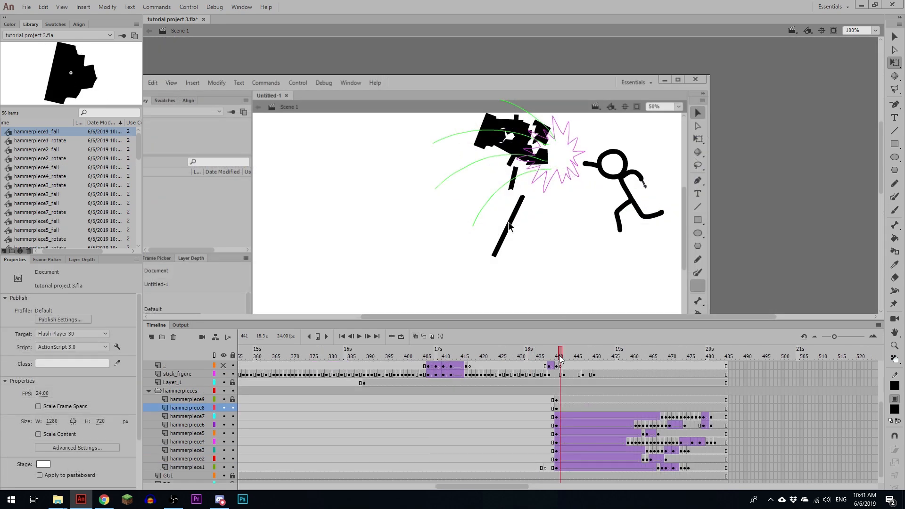
Step: Convert the hammerpiece8 handle piece at frame 440 to a graphic symbol named hammerpiece8_rotate and open it for editing
{"action": "left_click", "coordinate": [559, 409]}
{"action": "key", "text": "F8"}
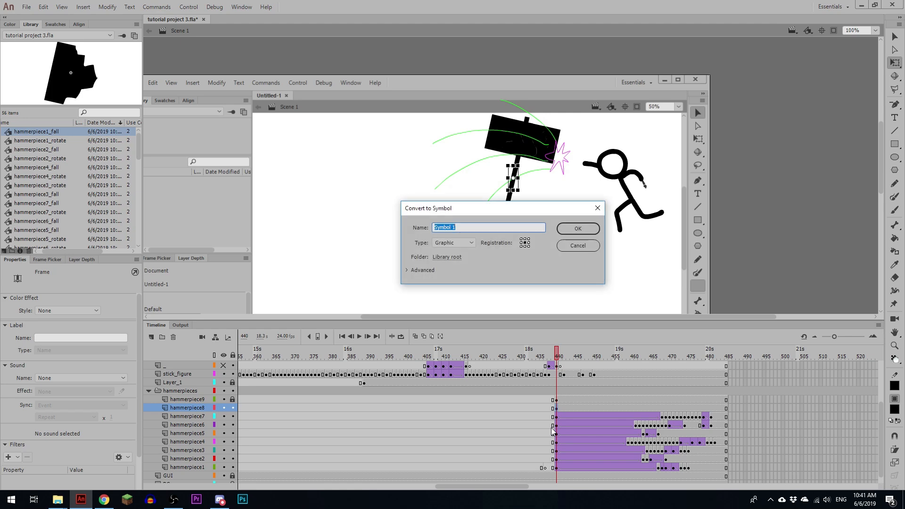
{"action": "type", "text": "hammerpiece8"}
{"action": "key", "text": "Return"}
{"action": "key", "text": "F8"}
{"action": "type", "text": "hammerpiece8"}
{"action": "type", "text": "_rotate"}
{"action": "key", "text": "Return"}
{"action": "double_click", "coordinate": [512, 178]}
Step: Create a classic tween to a keyframe at frame 24 of hammerpiece8_rotate, set its rotation direction, and return to the main scene
{"action": "left_click", "coordinate": [323, 365]}
{"action": "key", "text": "F6"}
{"action": "right_click", "coordinate": [308, 366]}
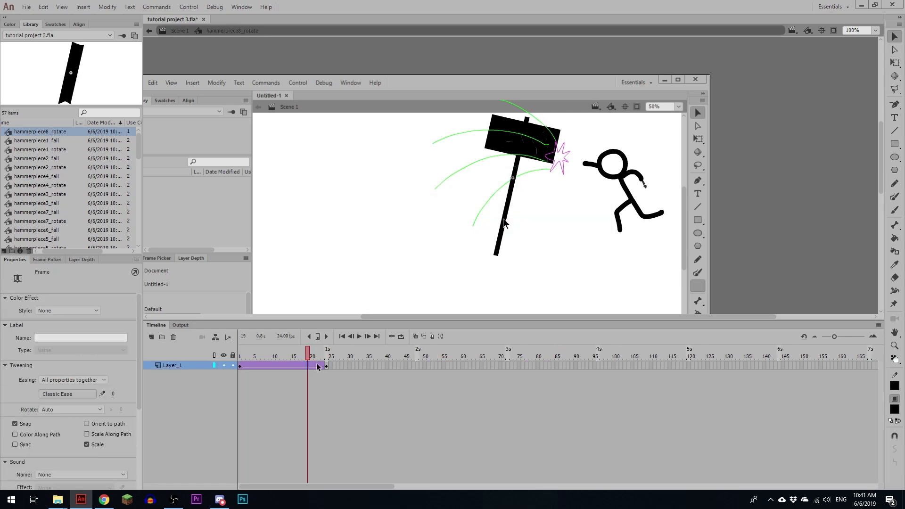
{"action": "left_click", "coordinate": [280, 366]}
{"action": "left_click", "coordinate": [72, 409]}
{"action": "left_click", "coordinate": [180, 31]}
Step: Convert the rotating handle piece to a graphic symbol named hammerpiece8_fall and insert a keyframe at frame 48 inside it
{"action": "key", "text": "F8"}
{"action": "type", "text": "hammerpiece8"}
{"action": "type", "text": "_fall"}
{"action": "key", "text": "Return"}
{"action": "double_click", "coordinate": [512, 178]}
{"action": "left_click", "coordinate": [417, 365]}
{"action": "key", "text": "F6"}
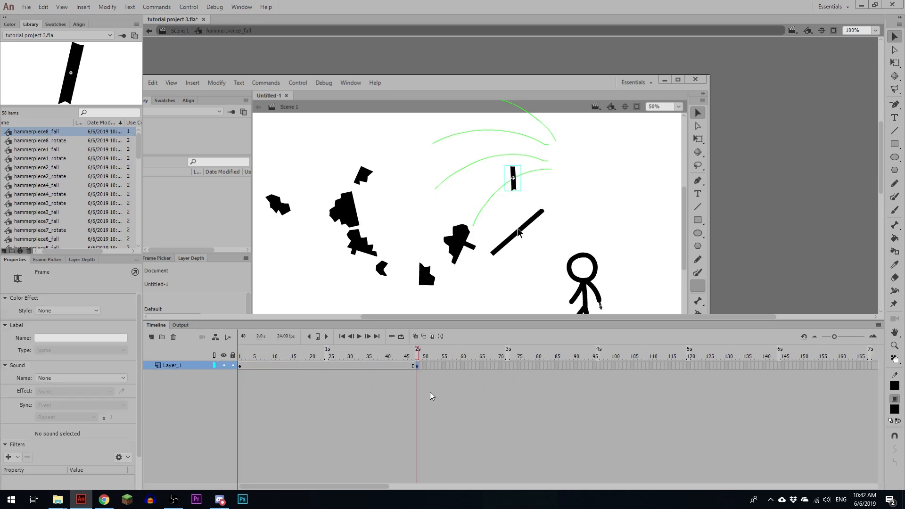
Step: Insert a hammerpiece8 keyframe at frame 461 in the main scene and create a classic tween leading into it
{"action": "left_click", "coordinate": [481, 425]}
{"action": "key", "text": "ctrl+equal"}
{"action": "key", "text": "ctrl+equal"}
{"action": "left_click_drag", "start_coordinate": [442, 355], "coordinate": [469, 351]}
{"action": "key", "text": "F6"}
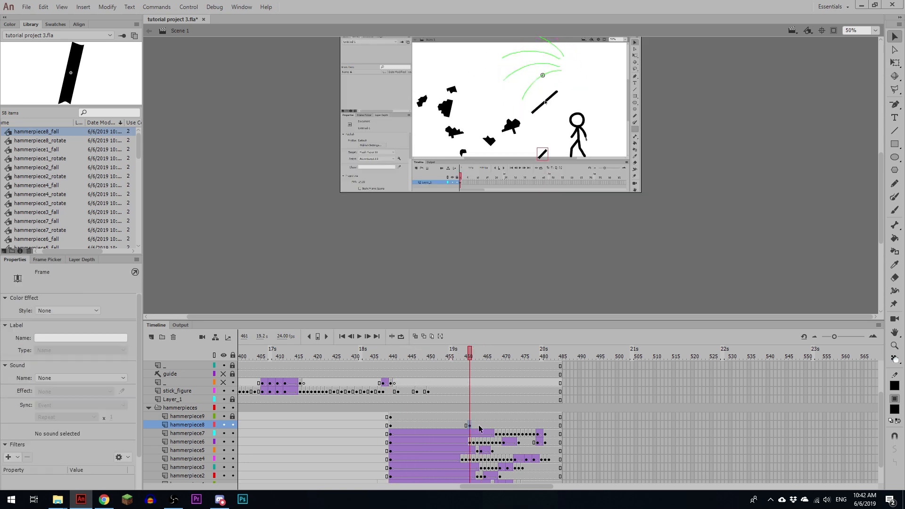
{"action": "key", "text": "ctrl+equal"}
{"action": "left_click", "coordinate": [451, 425]}
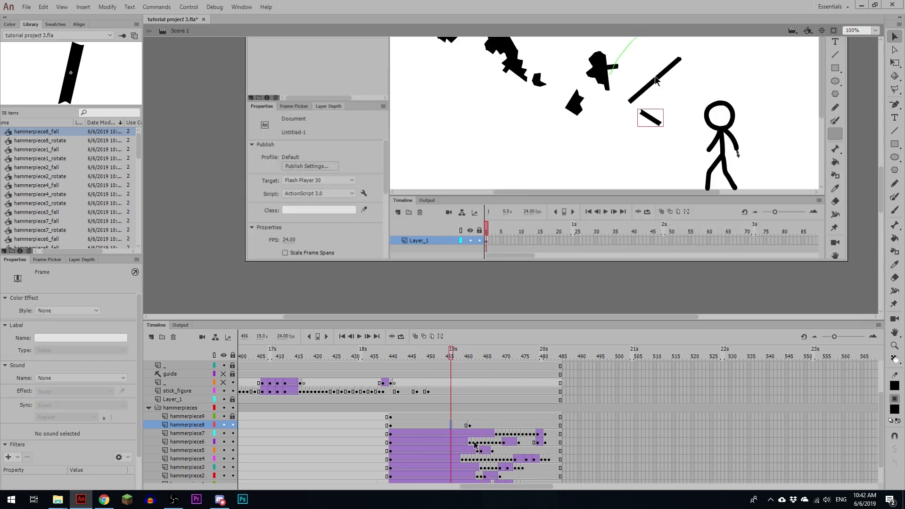
{"action": "key", "text": "F4"}
Step: Insert a hammerpiece8 keyframe at frame 462 and move the piece down onto the ground
{"action": "left_click", "coordinate": [469, 425]}
{"action": "key", "text": "period"}
{"action": "key", "text": "F6"}
{"action": "key", "text": "ctrl+equal"}
{"action": "key", "text": "q"}
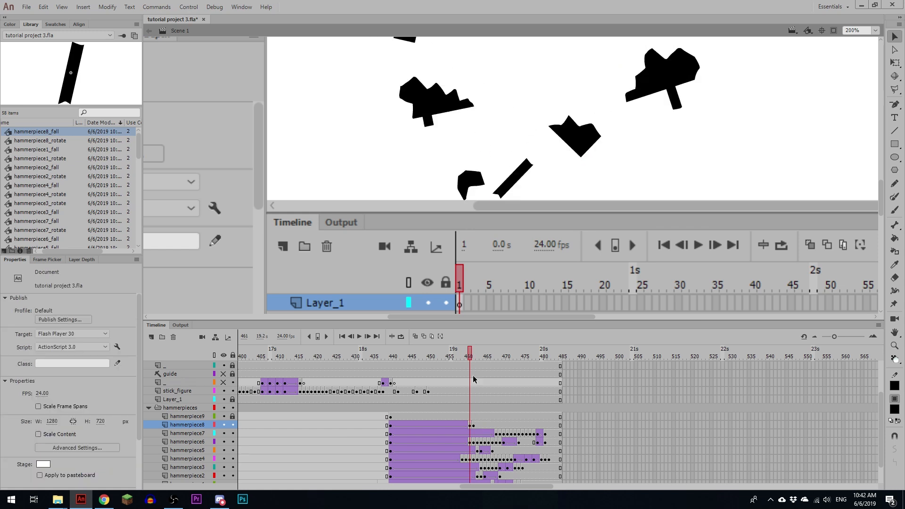
{"action": "key", "text": "shift+Down"}
{"action": "key", "text": "Down"}
{"action": "key", "text": "Down"}
{"action": "key", "text": "Down"}
Step: Insert a hammerpiece8 keyframe at frame 466, slide the piece left along the ground with a classic tween, and replay the slide
{"action": "left_click", "coordinate": [488, 425]}
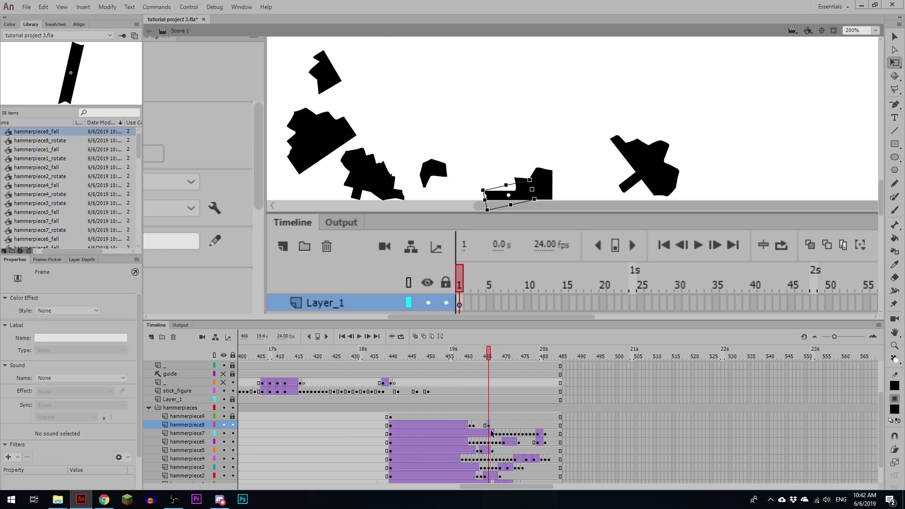
{"action": "key", "text": "F6"}
{"action": "key", "text": "shift+Left"}
{"action": "key", "text": "shift+Left"}
{"action": "key", "text": "shift+Left"}
{"action": "left_click", "coordinate": [477, 425]}
{"action": "key", "text": "F4"}
{"action": "key", "text": "Return"}
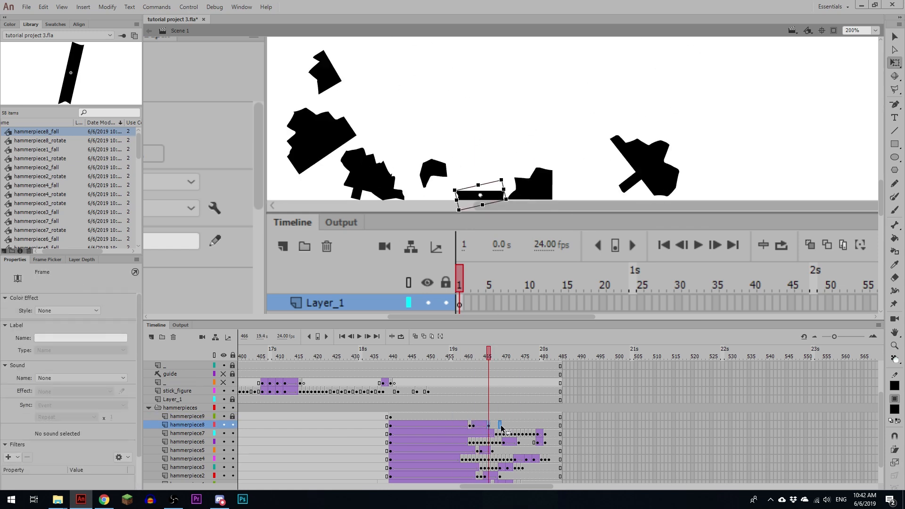
{"action": "key", "text": "Return"}
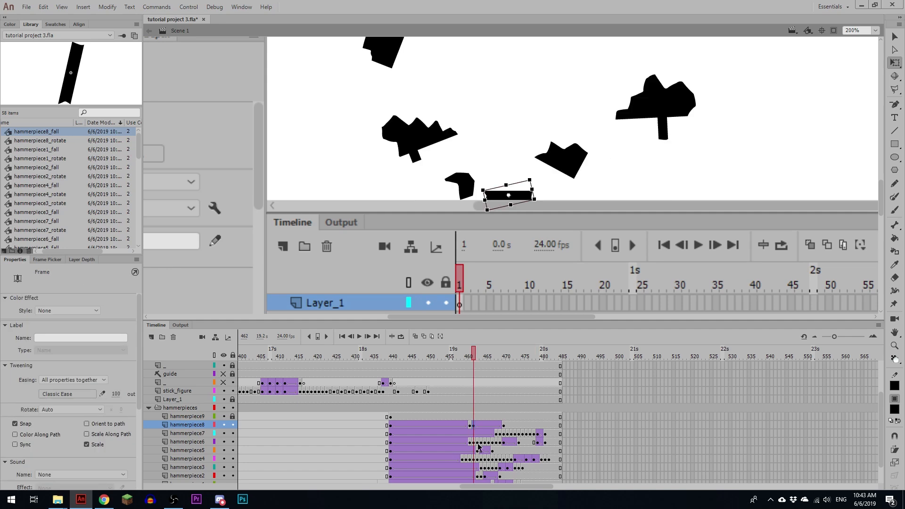
Step: Go back to frame 433 before the explosion, with the whole stage and the upper layers in view
{"action": "key", "text": "ctrl+minus"}
{"action": "key", "text": "ctrl+minus"}
{"action": "left_click", "coordinate": [364, 415]}
{"action": "scroll", "coordinate": [377, 426], "scroll_direction": "up", "scroll_amount": 2}
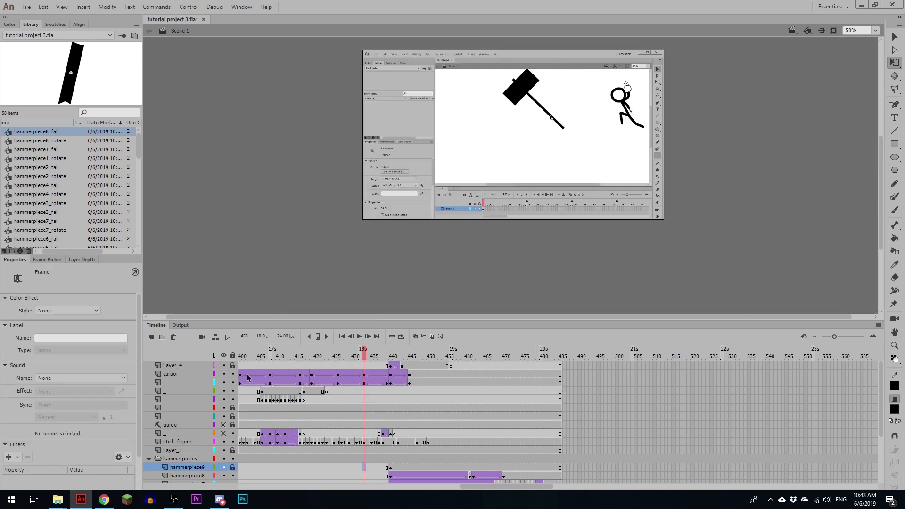